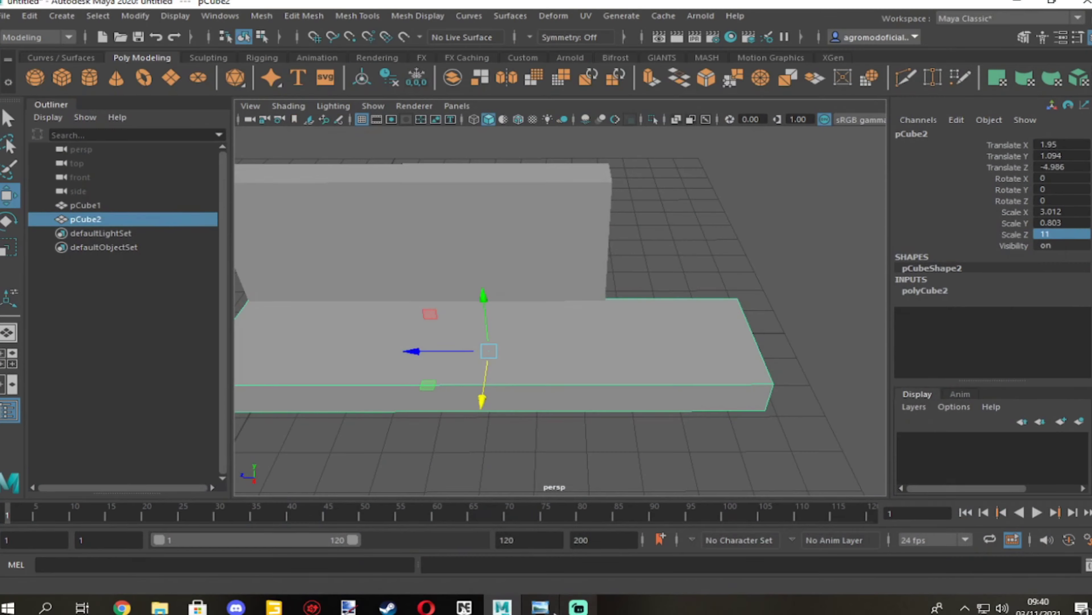
Scale the window cutter cube to height 2.5 and raise it into the wall.
{"action": "left_click", "coordinate": [546, 608]}
{"action": "left_click", "coordinate": [548, 609]}
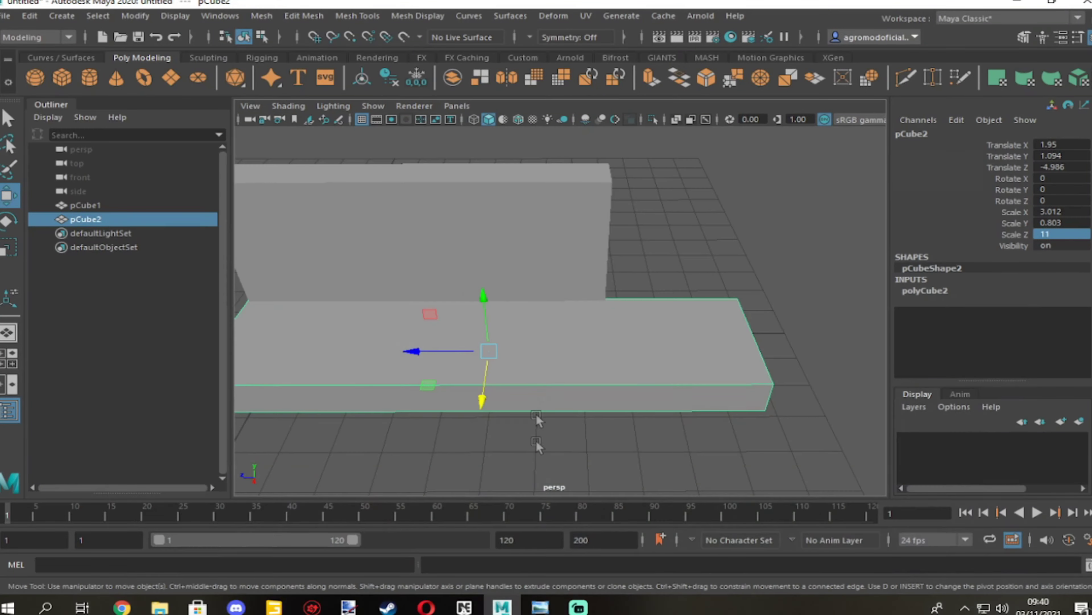
{"action": "scroll", "coordinate": [653, 340], "scroll_direction": "up", "scroll_amount": 5}
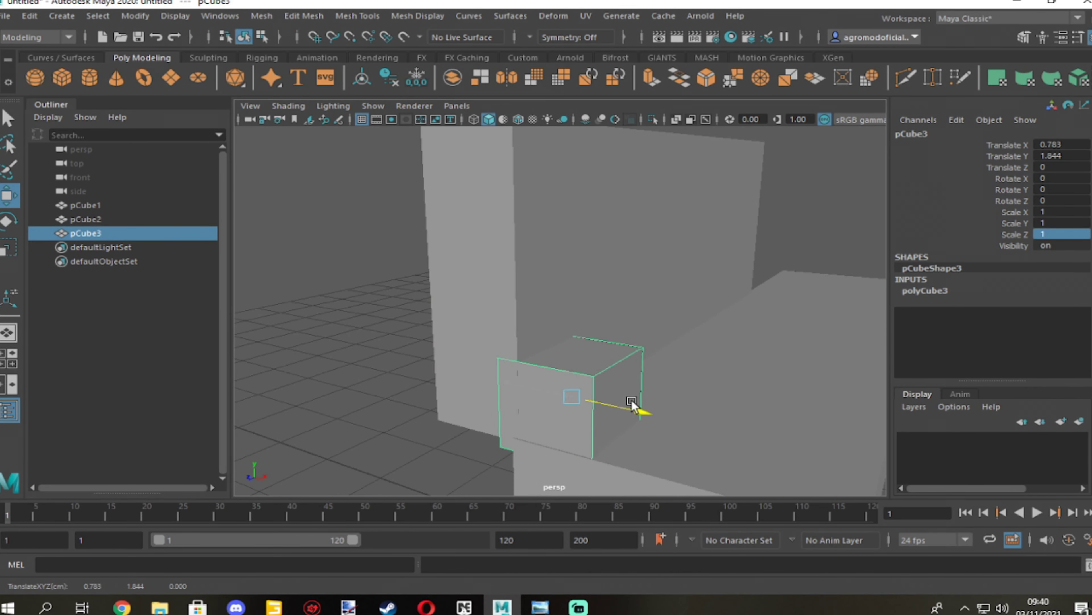
{"action": "key", "text": "r"}
{"action": "left_click_drag", "start_coordinate": [441, 385], "coordinate": [417, 392]}
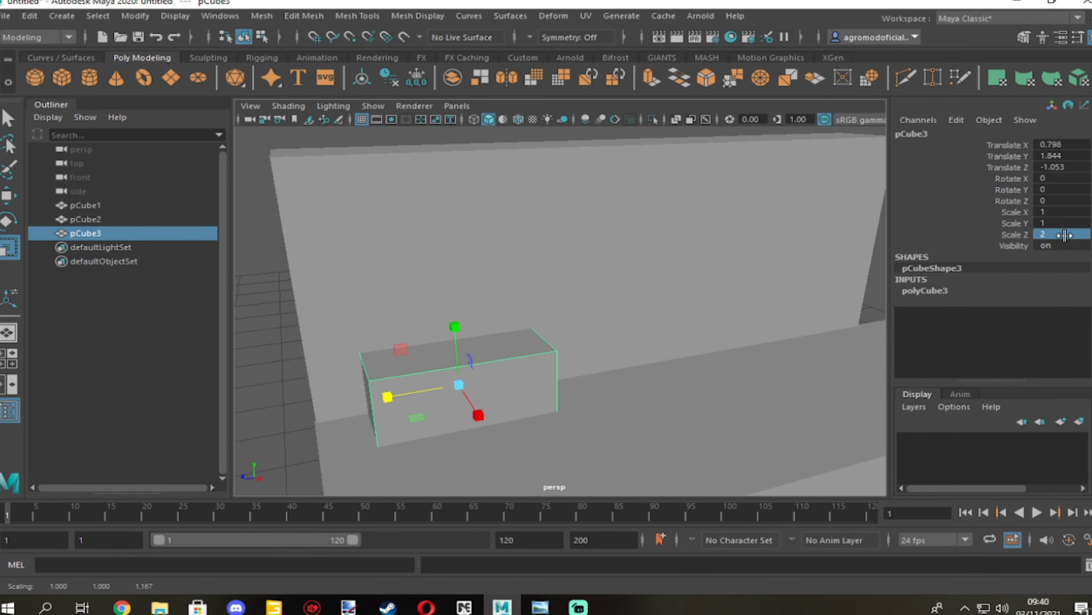
{"action": "type", "text": "2.5"}
{"action": "key", "text": "Return"}
{"action": "key", "text": "w"}
{"action": "mouse_move", "coordinate": [456, 327]}
{"action": "left_mouse_down"}
{"action": "mouse_move", "coordinate": [475, 244]}
{"action": "mouse_move", "coordinate": [509, 294]}
{"action": "left_mouse_up"}
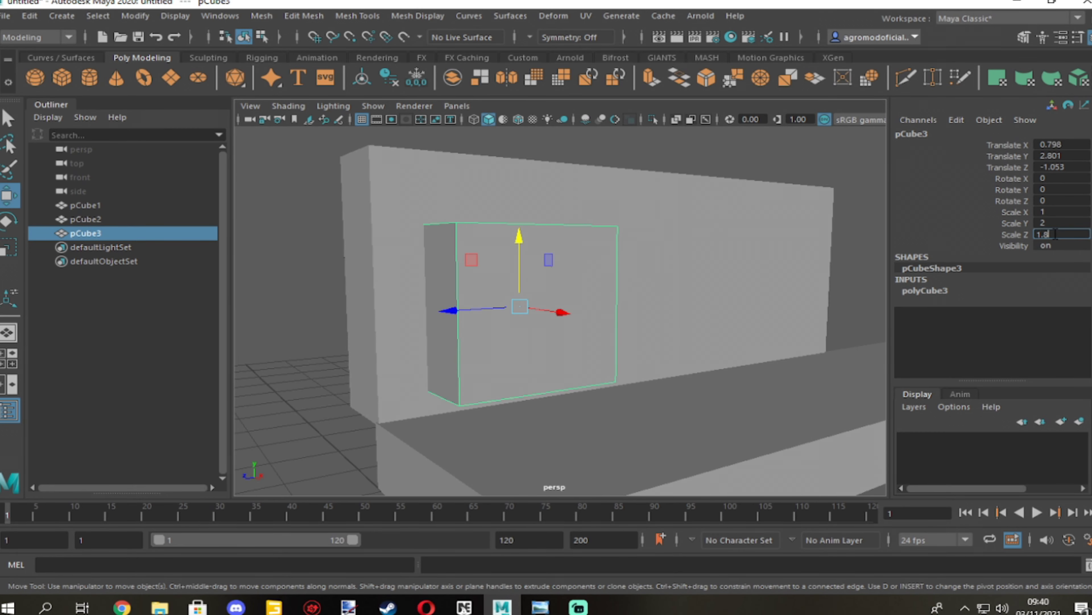
{"action": "mouse_move", "coordinate": [522, 241]}
{"action": "left_mouse_down", "text": "alt"}
{"action": "mouse_move", "coordinate": [492, 310]}
{"action": "mouse_move", "coordinate": [646, 317]}
{"action": "left_mouse_up", "text": "alt"}
Compare against the reference photo and scale the back wall taller.
{"action": "key", "text": "alt+Tab"}
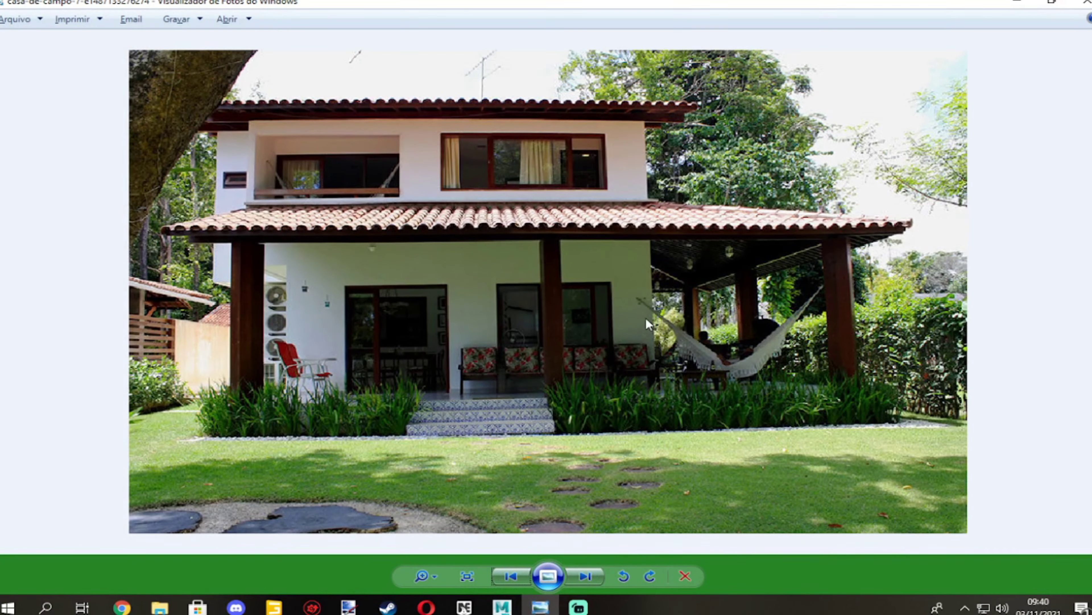
{"action": "key", "text": "alt+Tab"}
{"action": "key", "text": "alt+Tab"}
{"action": "key", "text": "alt+Tab"}
{"action": "key", "text": "alt+Tab"}
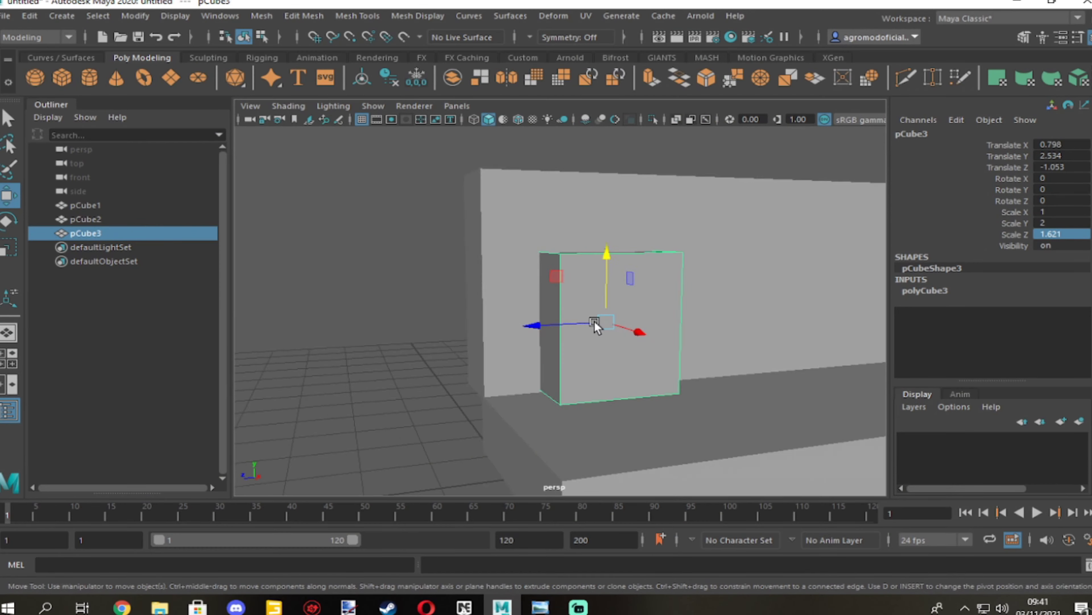
{"action": "key", "text": "alt+Tab"}
{"action": "key", "text": "r"}
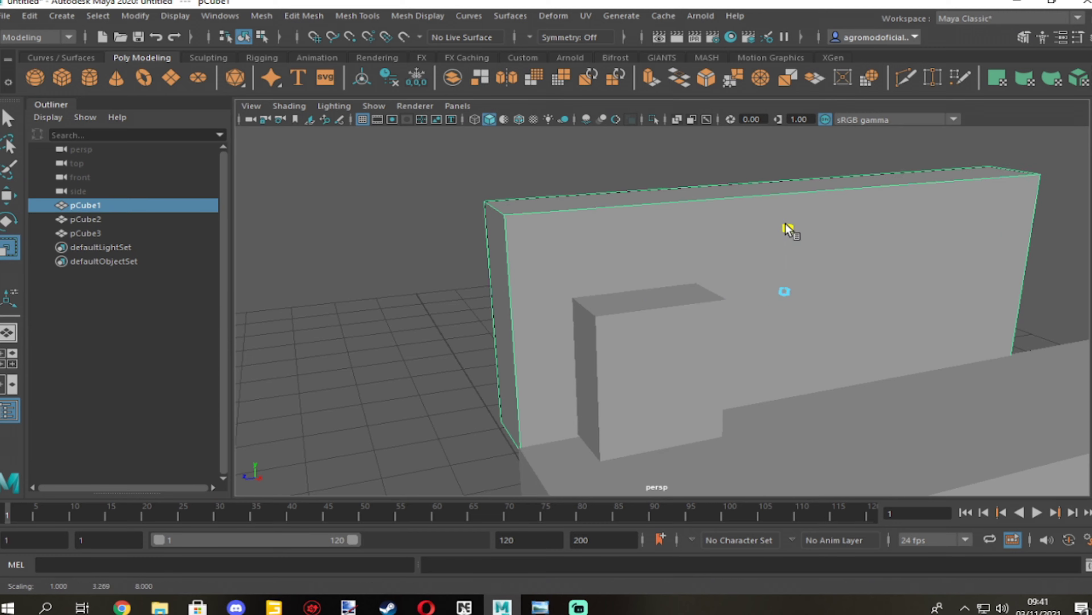
{"action": "mouse_move", "coordinate": [657, 233]}
{"action": "left_mouse_down"}
{"action": "mouse_move", "coordinate": [655, 224]}
{"action": "mouse_move", "coordinate": [662, 238]}
{"action": "mouse_move", "coordinate": [792, 237]}
{"action": "mouse_move", "coordinate": [665, 310]}
{"action": "mouse_move", "coordinate": [507, 348]}
{"action": "left_mouse_up"}
Duplicate the window cutter cube for the second opening, showing edges on shaded surfaces.
{"action": "key", "text": "w"}
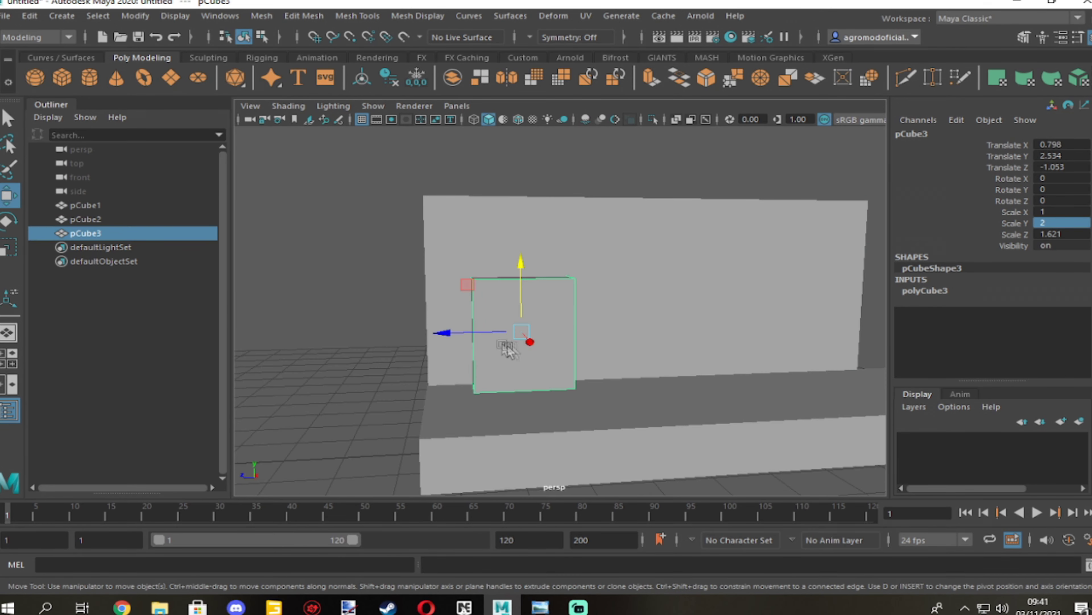
{"action": "key", "text": "ctrl+d"}
{"action": "key", "text": "r"}
{"action": "scroll", "coordinate": [707, 319], "scroll_direction": "up", "scroll_amount": 3}
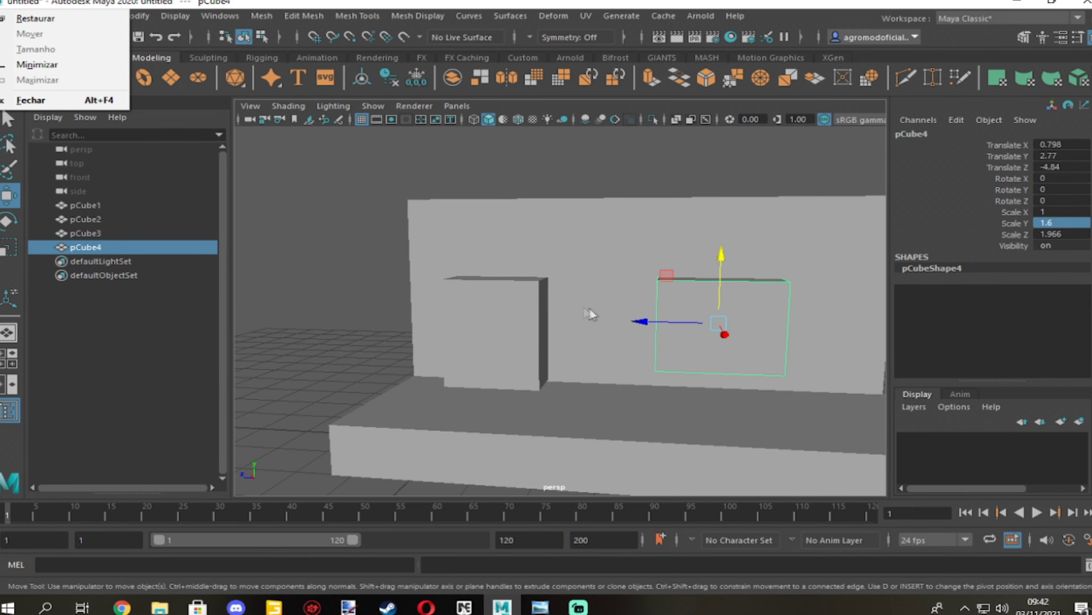
{"action": "key", "text": "space"}
{"action": "key", "text": "space"}
{"action": "scroll", "coordinate": [637, 304], "scroll_direction": "up", "scroll_amount": 3}
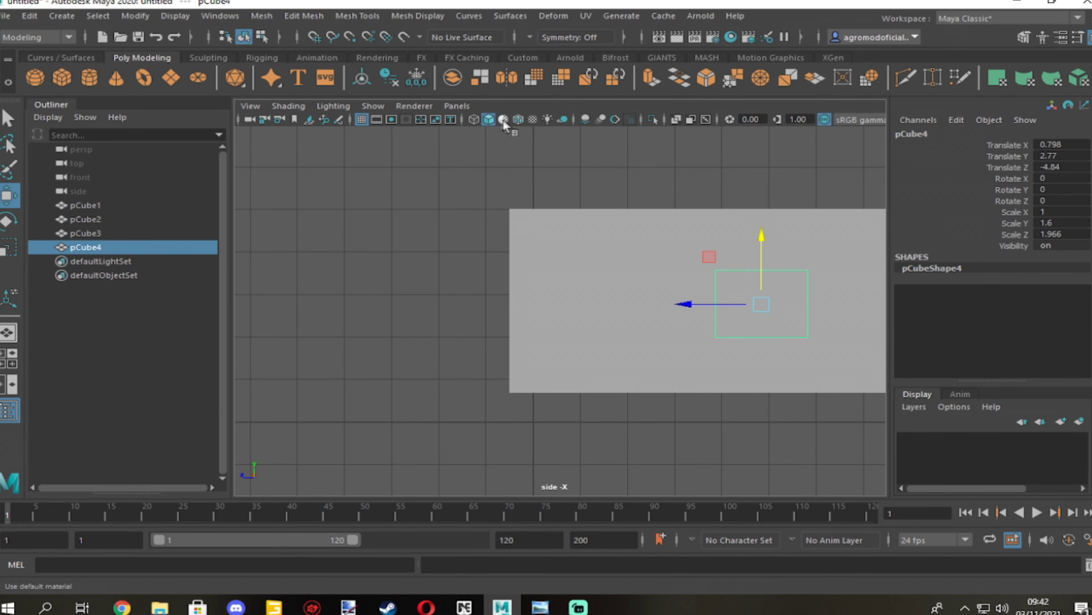
{"action": "left_click", "coordinate": [518, 119]}
Subtract both window boxes from the wall with Mesh > Booleans > Difference.
{"action": "key", "text": "space"}
{"action": "key", "text": "space"}
{"action": "left_click_drag", "start_coordinate": [617, 283], "coordinate": [646, 318], "text": "alt"}
{"action": "left_click", "coordinate": [516, 345], "text": "shift"}
{"action": "left_click", "coordinate": [262, 16]}
{"action": "left_click", "coordinate": [447, 49]}
{"action": "key", "text": "space"}
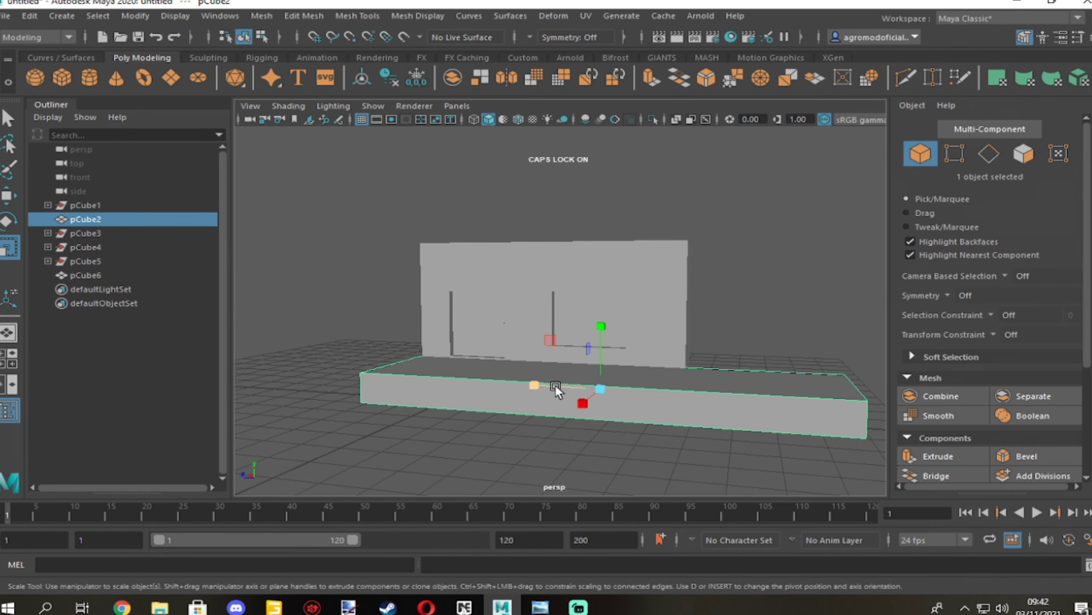
Extrude the selected wall face outward into a new house section.
{"action": "key", "text": "w"}
{"action": "left_click_drag", "start_coordinate": [537, 396], "coordinate": [419, 390], "text": "alt"}
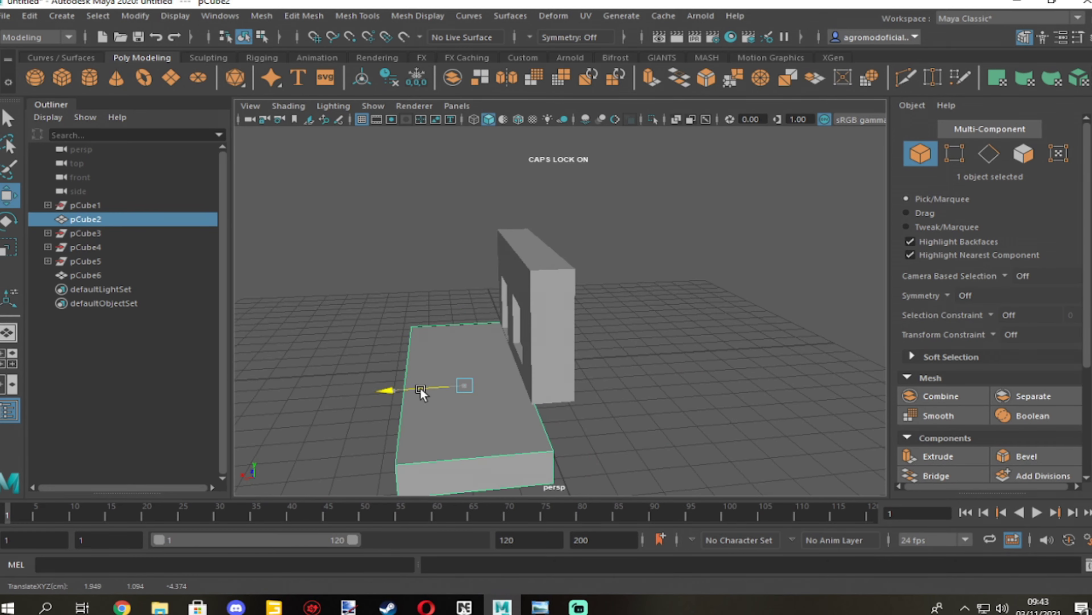
{"action": "key", "text": "space"}
{"action": "key", "text": "space"}
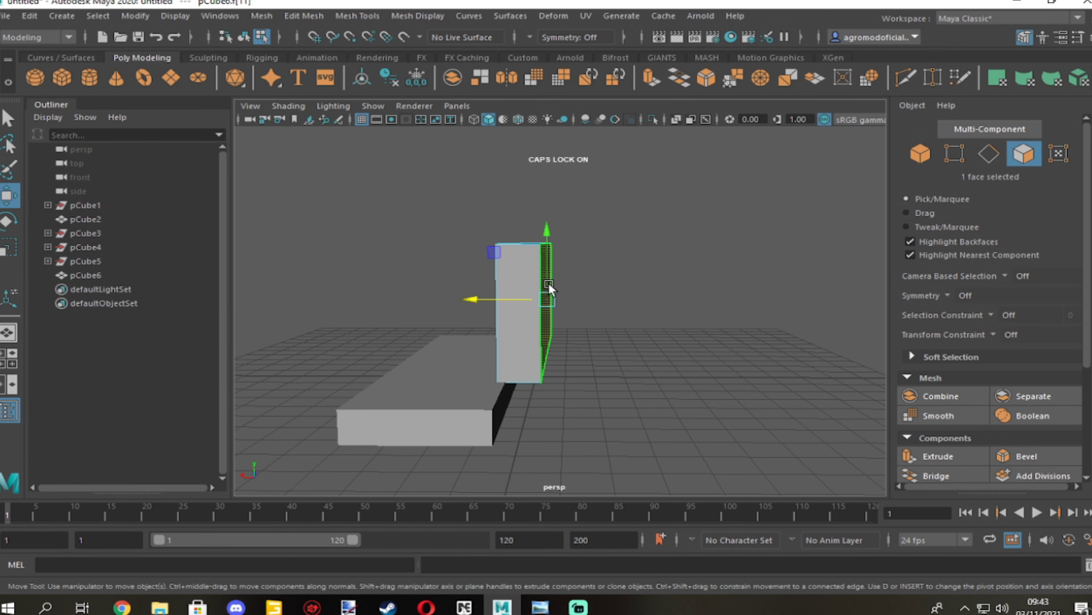
{"action": "left_click_drag", "start_coordinate": [707, 318], "coordinate": [622, 356], "text": "alt"}
{"action": "key", "text": "ctrl+e"}
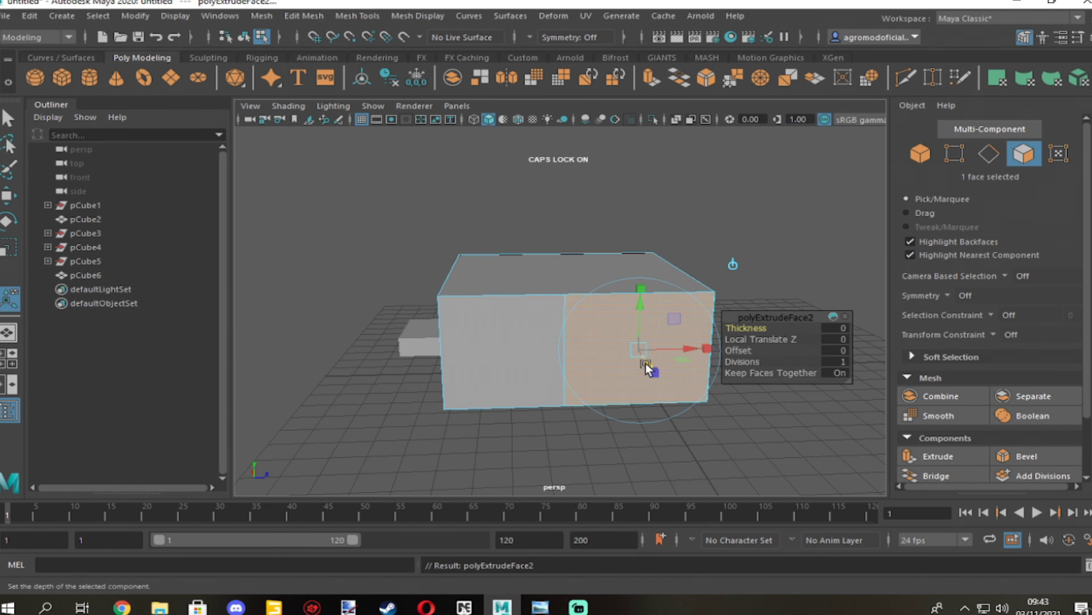
{"action": "left_click_drag", "start_coordinate": [645, 366], "coordinate": [688, 413], "text": "alt"}
Move the base slab's end face out under the extension and create a small new cube.
{"action": "left_click", "coordinate": [344, 366]}
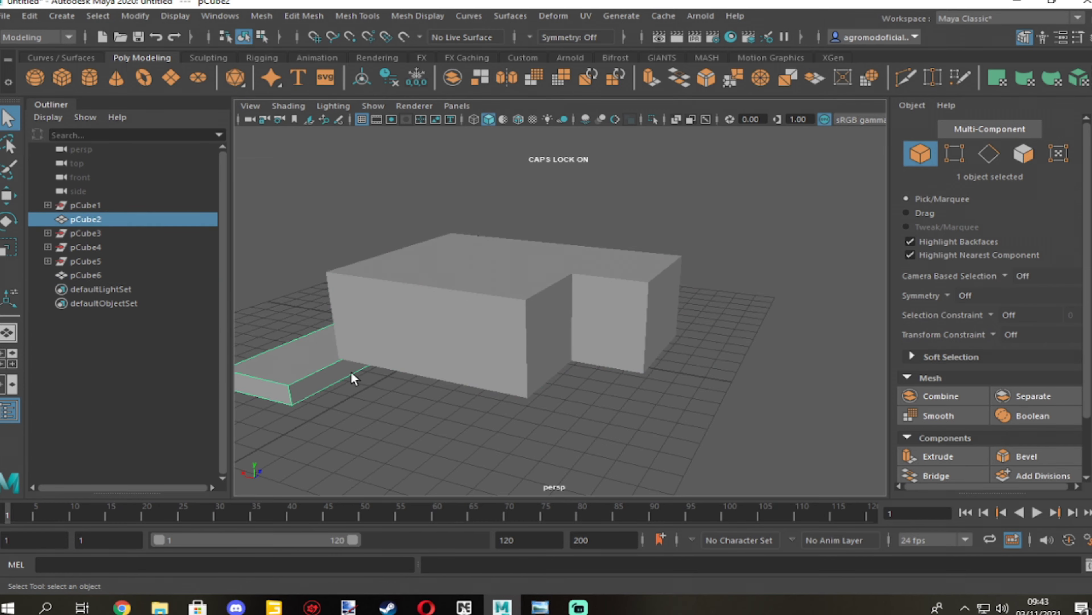
{"action": "key", "text": "F11"}
{"action": "left_click", "coordinate": [371, 383]}
{"action": "key", "text": "w"}
{"action": "mouse_move", "coordinate": [371, 382]}
{"action": "left_mouse_down"}
{"action": "mouse_move", "coordinate": [576, 403]}
{"action": "mouse_move", "coordinate": [593, 383]}
{"action": "left_mouse_up"}
{"action": "key", "text": "F8"}
{"action": "left_click", "coordinate": [62, 78]}
{"action": "key", "text": "r"}
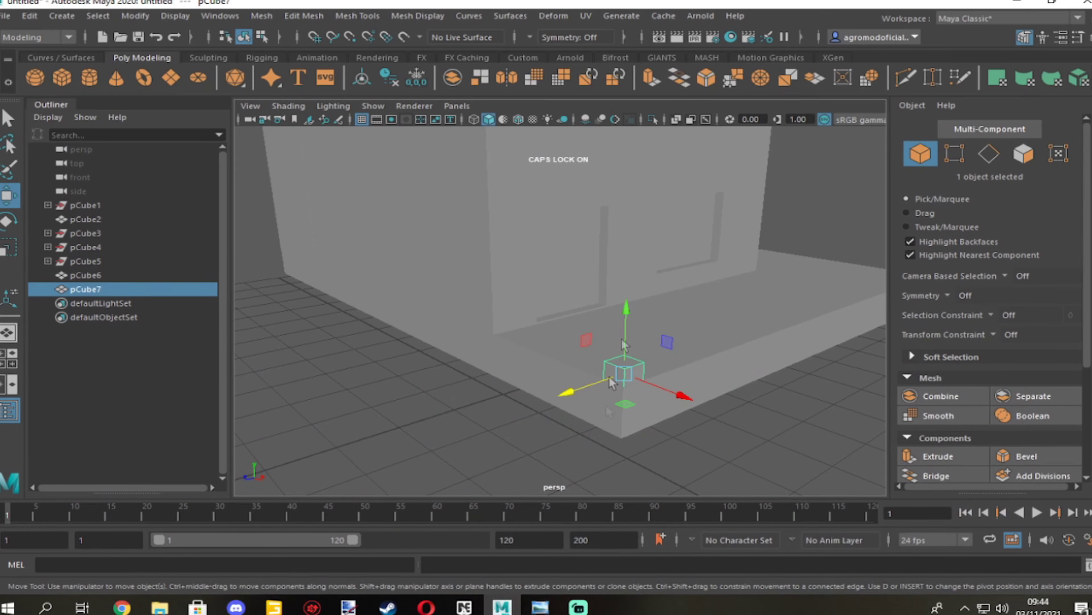
Give the small cube a tall Scale Y as a porch post, raise it onto the slab, and place a new block before the slab.
{"action": "left_click", "coordinate": [542, 607]}
{"action": "left_click", "coordinate": [542, 607]}
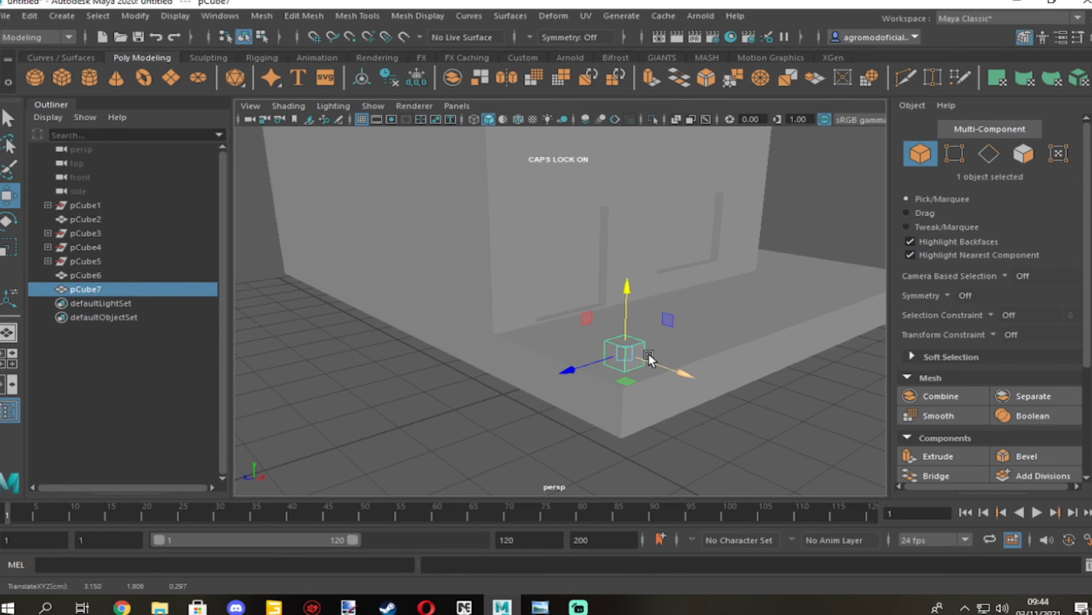
{"action": "key", "text": "t"}
{"action": "key", "text": "w"}
{"action": "left_click", "coordinate": [540, 607]}
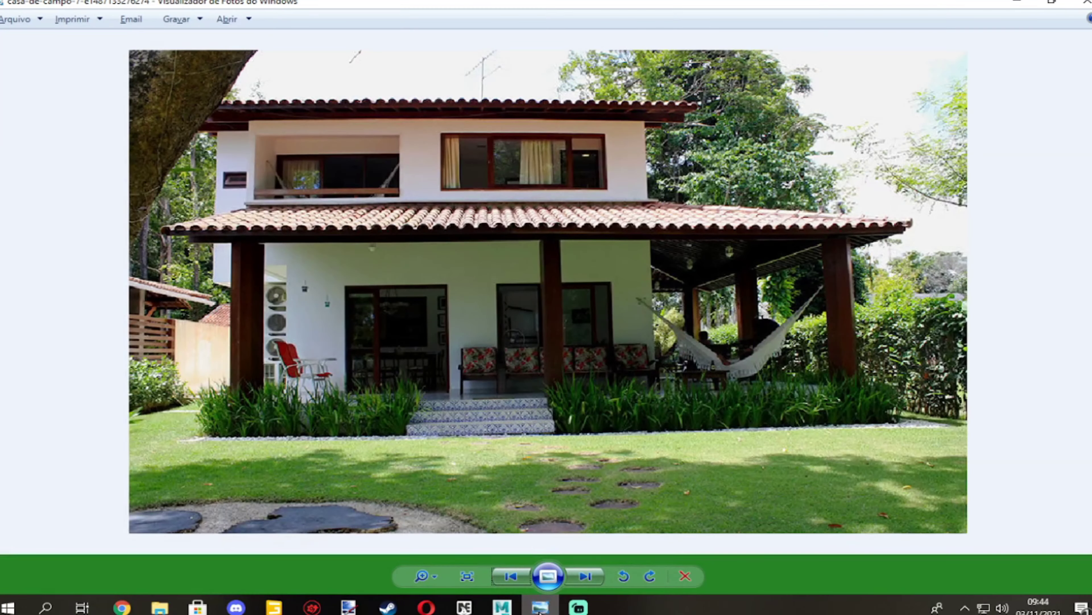
{"action": "left_click", "coordinate": [540, 607]}
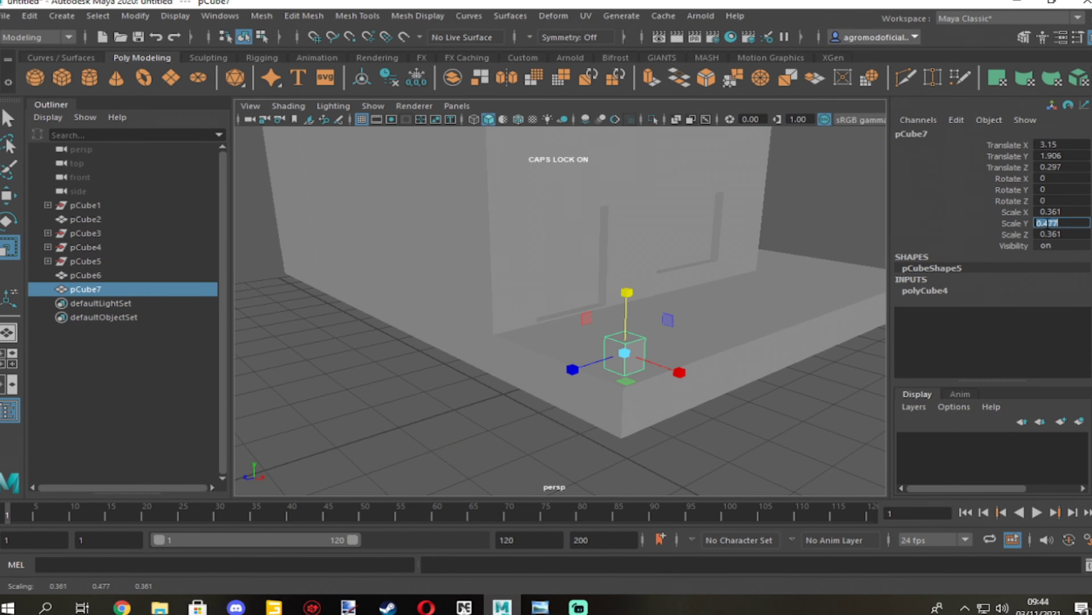
{"action": "key", "text": "Return"}
{"action": "mouse_move", "coordinate": [643, 293]}
{"action": "left_mouse_down"}
{"action": "mouse_move", "coordinate": [644, 233]}
{"action": "mouse_move", "coordinate": [817, 241]}
{"action": "left_mouse_up"}
{"action": "double_click", "coordinate": [1058, 222]}
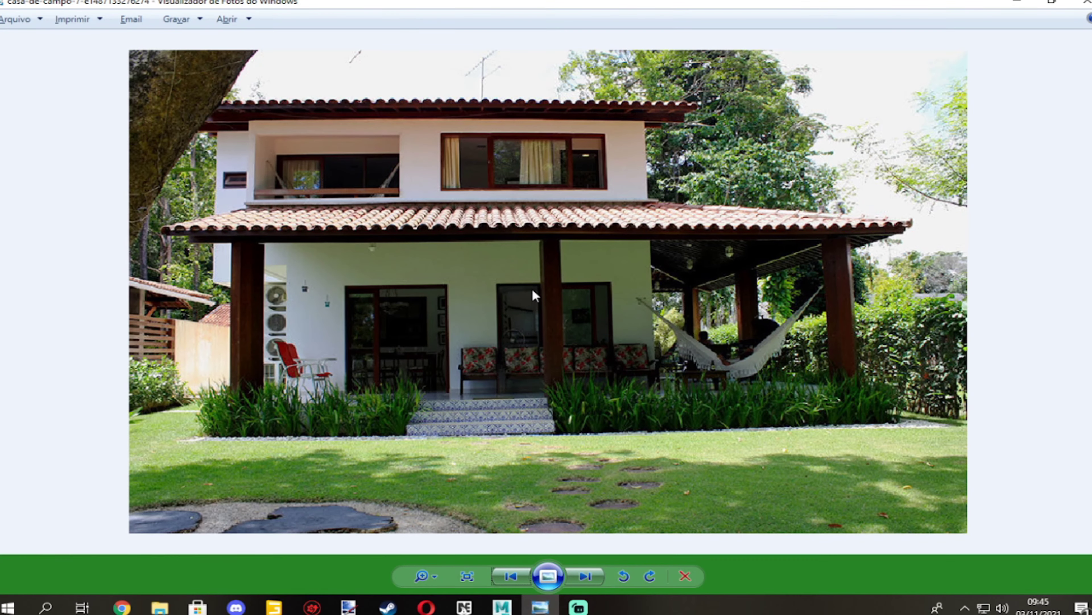
{"action": "key", "text": "alt+Tab"}
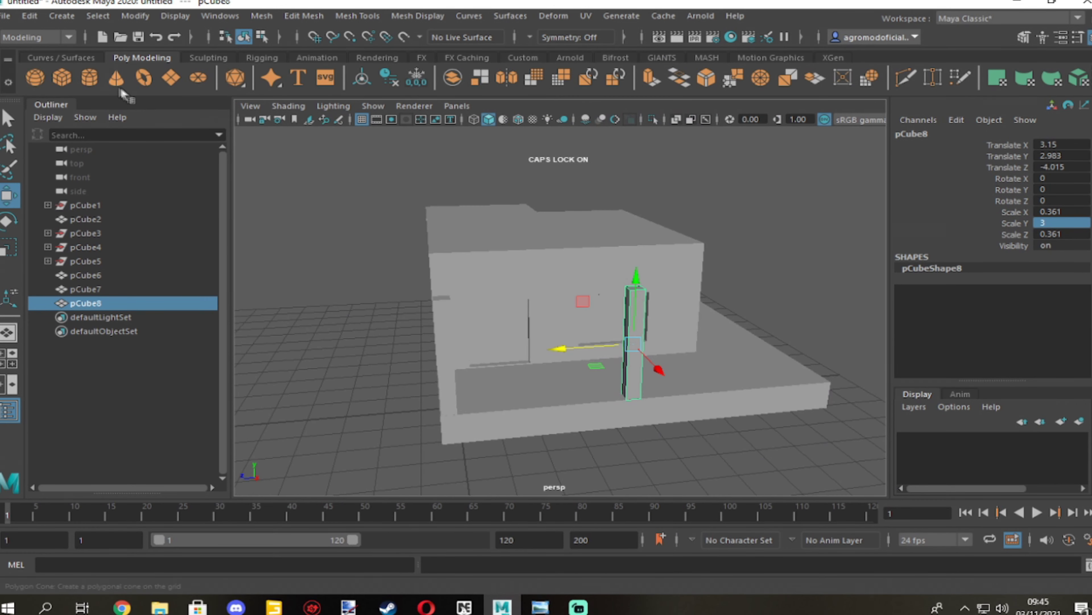
{"action": "left_click_drag", "start_coordinate": [476, 460], "coordinate": [708, 433], "text": "alt"}
Place the block at the front of the porch slab and select its top face.
{"action": "mouse_move", "coordinate": [629, 420]}
{"action": "left_mouse_down"}
{"action": "mouse_move", "coordinate": [605, 321]}
{"action": "mouse_move", "coordinate": [743, 361]}
{"action": "left_mouse_up"}
{"action": "key", "text": "F8"}
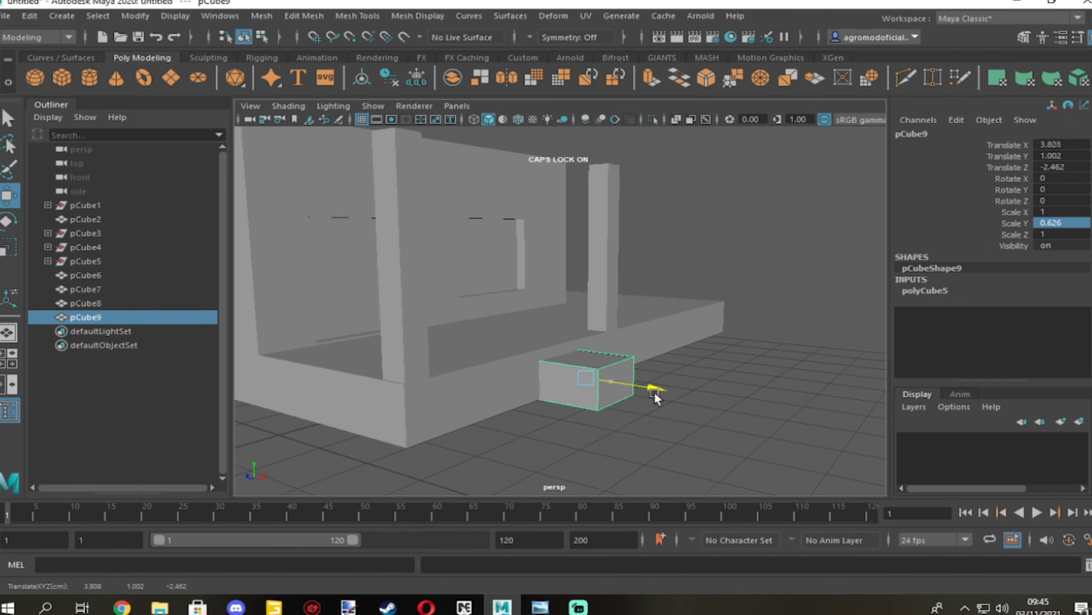
{"action": "mouse_move", "coordinate": [625, 381]}
{"action": "left_mouse_down", "text": "alt"}
{"action": "mouse_move", "coordinate": [516, 387]}
{"action": "mouse_move", "coordinate": [390, 419]}
{"action": "left_mouse_up", "text": "alt"}
{"action": "key", "text": "F8"}
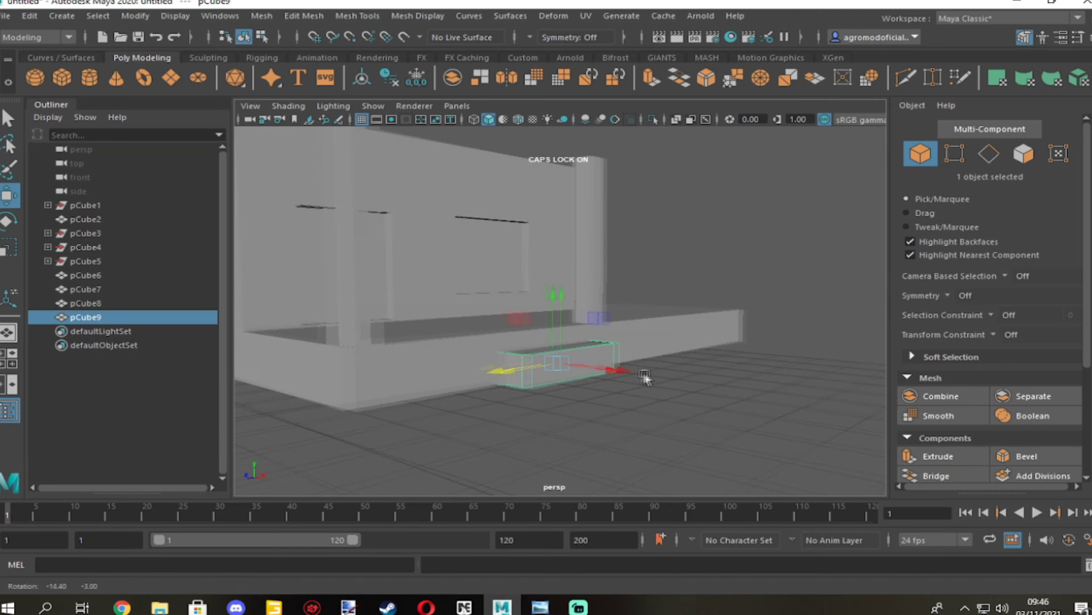
{"action": "left_click_drag", "start_coordinate": [646, 379], "coordinate": [566, 303], "text": "alt"}
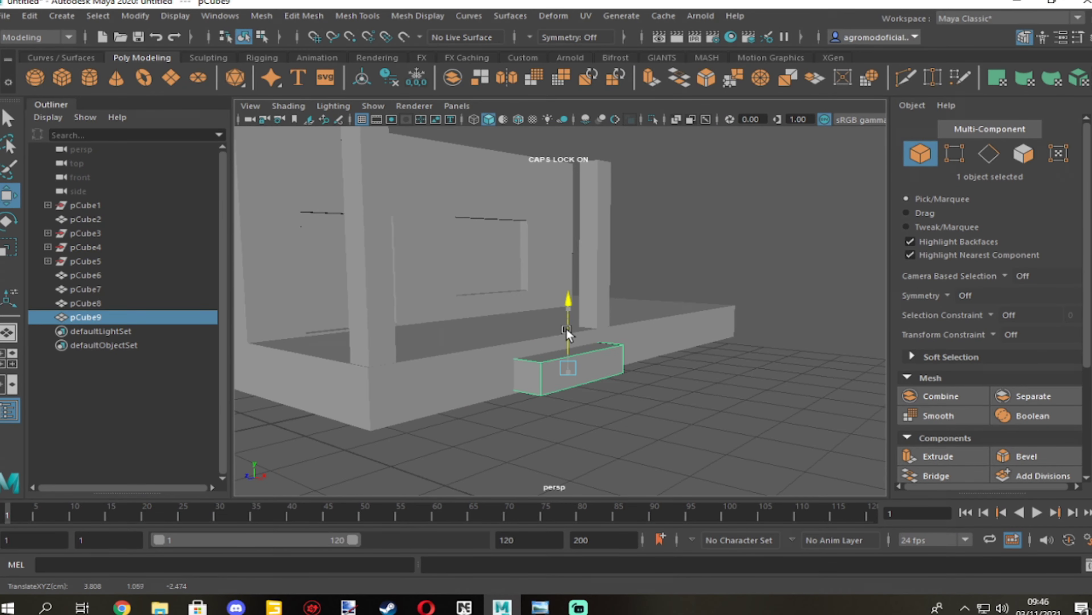
{"action": "left_click", "coordinate": [1024, 154]}
{"action": "left_click", "coordinate": [616, 288]}
{"action": "mouse_move", "coordinate": [653, 310]}
{"action": "left_mouse_down", "text": "alt"}
{"action": "mouse_move", "coordinate": [617, 288]}
{"action": "mouse_move", "coordinate": [593, 341]}
{"action": "mouse_move", "coordinate": [683, 409]}
{"action": "left_mouse_up", "text": "alt"}
Extrude and scale the top face repeatedly into a three-step stair.
{"action": "left_click", "coordinate": [942, 456]}
{"action": "key", "text": "r"}
{"action": "mouse_move", "coordinate": [621, 332]}
{"action": "left_mouse_down"}
{"action": "mouse_move", "coordinate": [626, 362]}
{"action": "mouse_move", "coordinate": [557, 341]}
{"action": "left_mouse_up"}
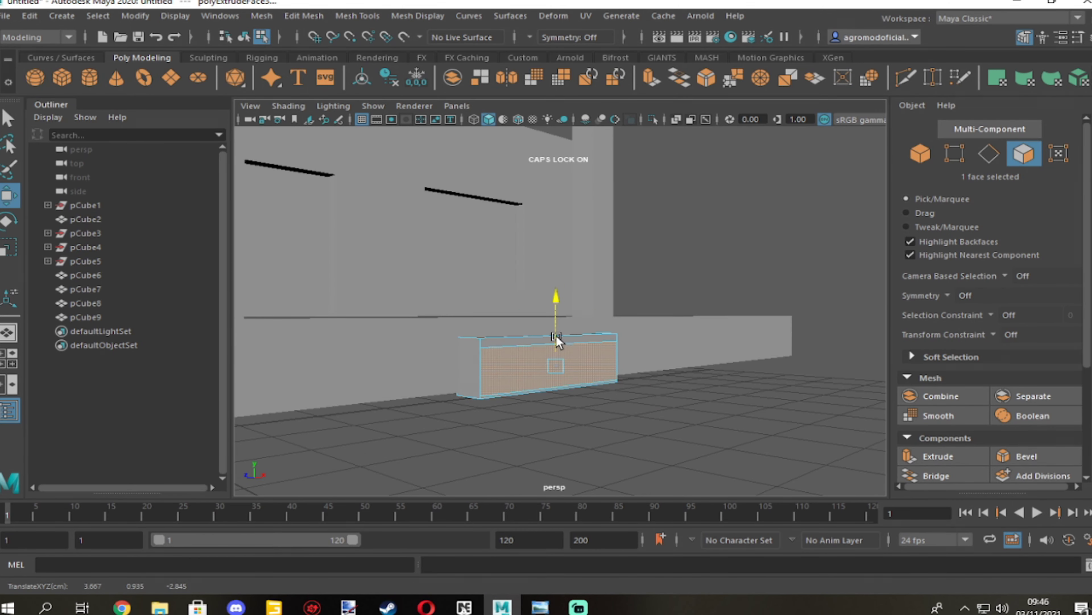
{"action": "left_click", "coordinate": [942, 463]}
{"action": "mouse_move", "coordinate": [645, 387]}
{"action": "left_mouse_down", "text": "alt"}
{"action": "mouse_move", "coordinate": [647, 420]}
{"action": "mouse_move", "coordinate": [620, 387]}
{"action": "left_mouse_up", "text": "alt"}
{"action": "key", "text": "w"}
{"action": "mouse_move", "coordinate": [555, 327]}
{"action": "left_mouse_down", "text": "alt"}
{"action": "mouse_move", "coordinate": [636, 316]}
{"action": "mouse_move", "coordinate": [645, 370]}
{"action": "left_mouse_up", "text": "alt"}
{"action": "left_click", "coordinate": [938, 456]}
{"action": "mouse_move", "coordinate": [641, 435]}
{"action": "left_mouse_down"}
{"action": "mouse_move", "coordinate": [788, 424]}
{"action": "mouse_move", "coordinate": [593, 314]}
{"action": "left_mouse_up"}
{"action": "key", "text": "w"}
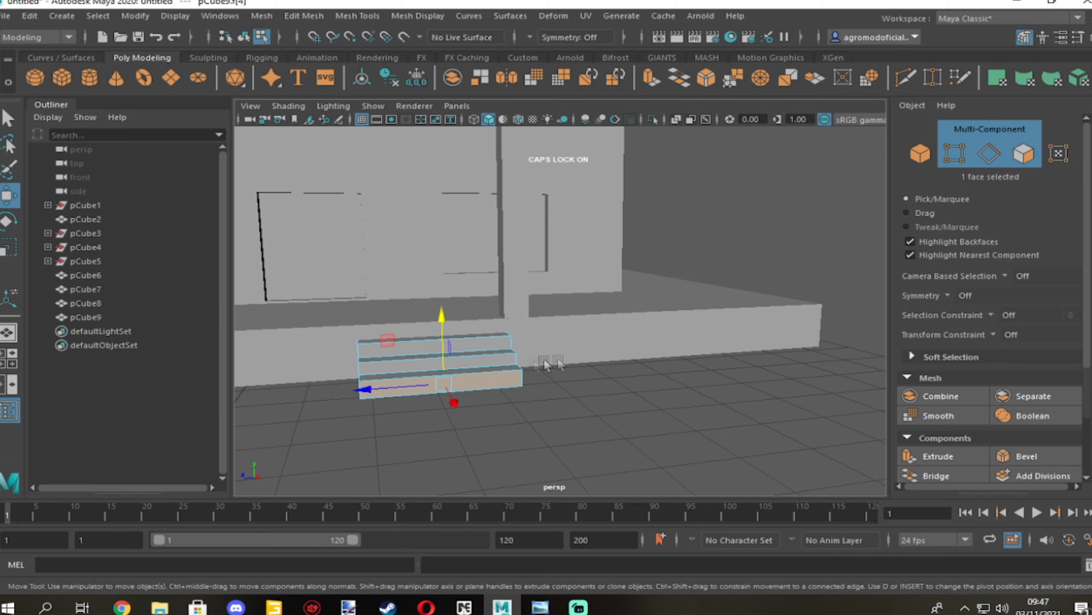
{"action": "key", "text": "F8"}
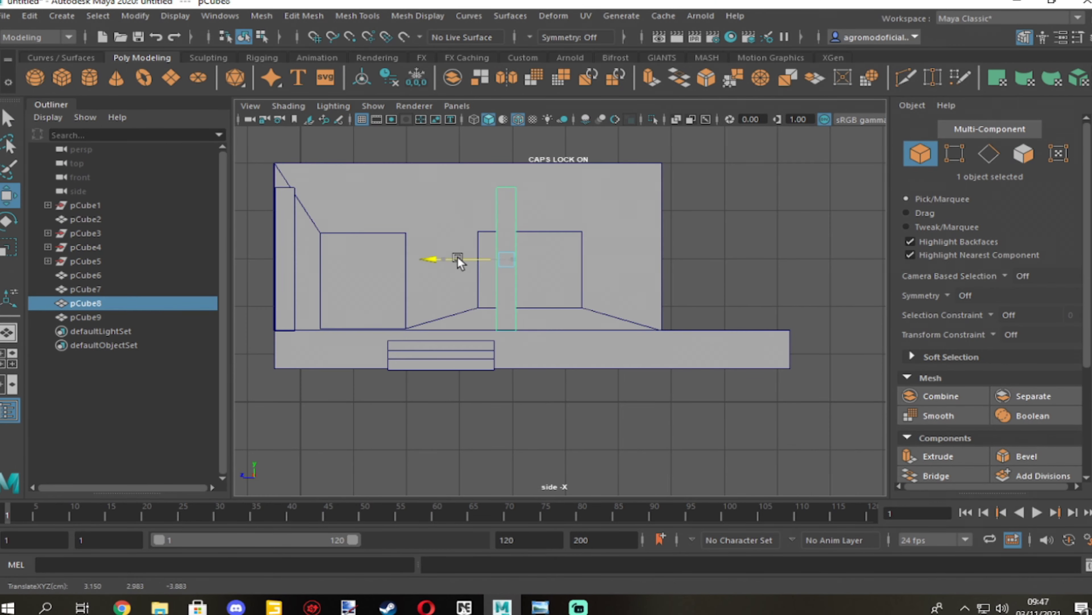
Move the copied post to the slab's far end and duplicate posts along the porch.
{"action": "key", "text": "alt+Tab"}
{"action": "key", "text": "alt+Tab"}
{"action": "left_click_drag", "start_coordinate": [512, 258], "coordinate": [774, 258]}
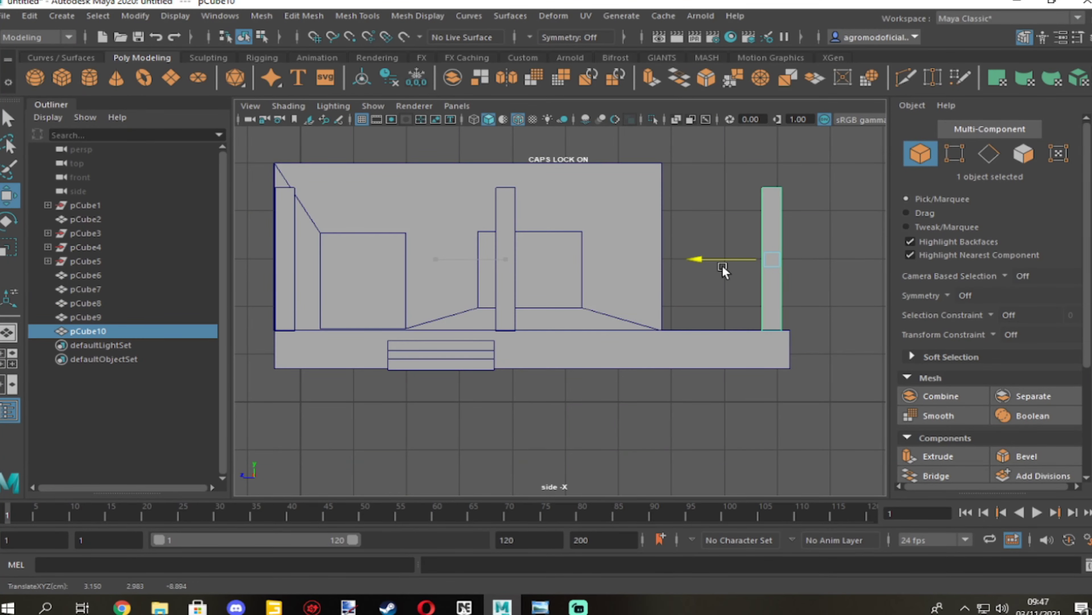
{"action": "key", "text": "alt+Tab"}
{"action": "key", "text": "alt+Tab"}
{"action": "key", "text": "space"}
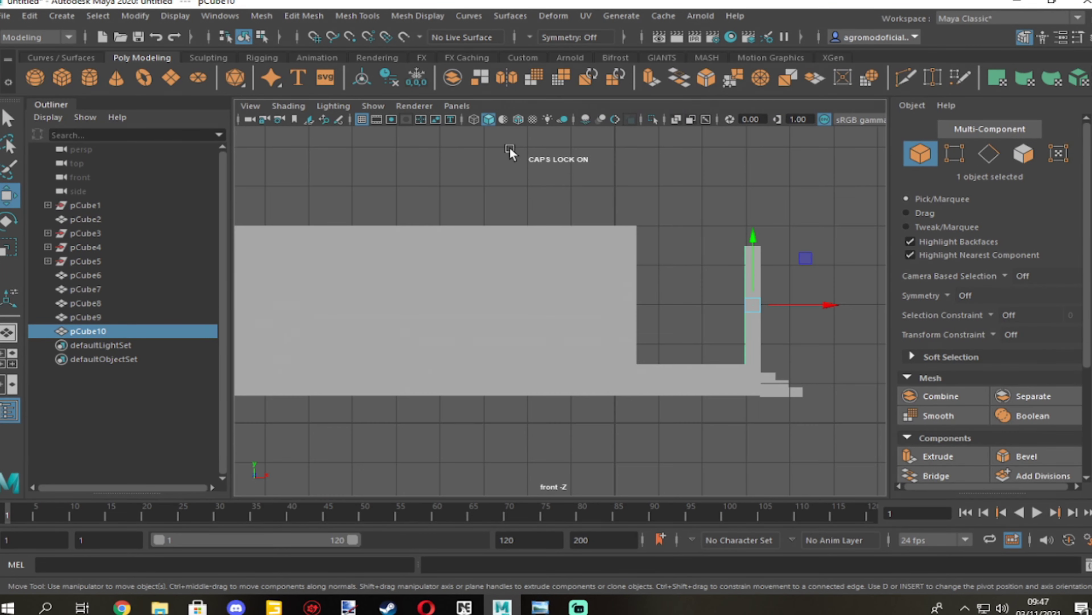
{"action": "key", "text": "4"}
{"action": "key", "text": "ctrl+d"}
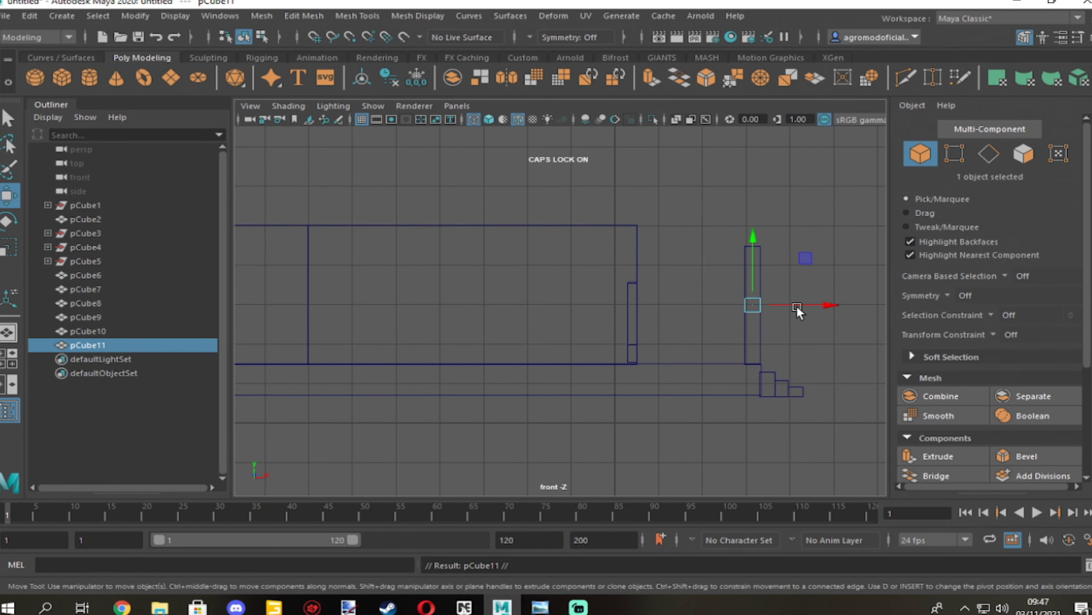
{"action": "middle_click_drag", "start_coordinate": [671, 318], "coordinate": [695, 325], "text": "alt"}
{"action": "key", "text": "ctrl+d"}
{"action": "mouse_move", "coordinate": [673, 322]}
{"action": "left_mouse_down"}
{"action": "mouse_move", "coordinate": [720, 320]}
{"action": "mouse_move", "coordinate": [390, 313]}
{"action": "left_mouse_up"}
{"action": "key", "text": "ctrl+d"}
Delete the extra duplicate post and move the remaining post into place along the porch.
{"action": "key", "text": "space"}
{"action": "key", "text": "space"}
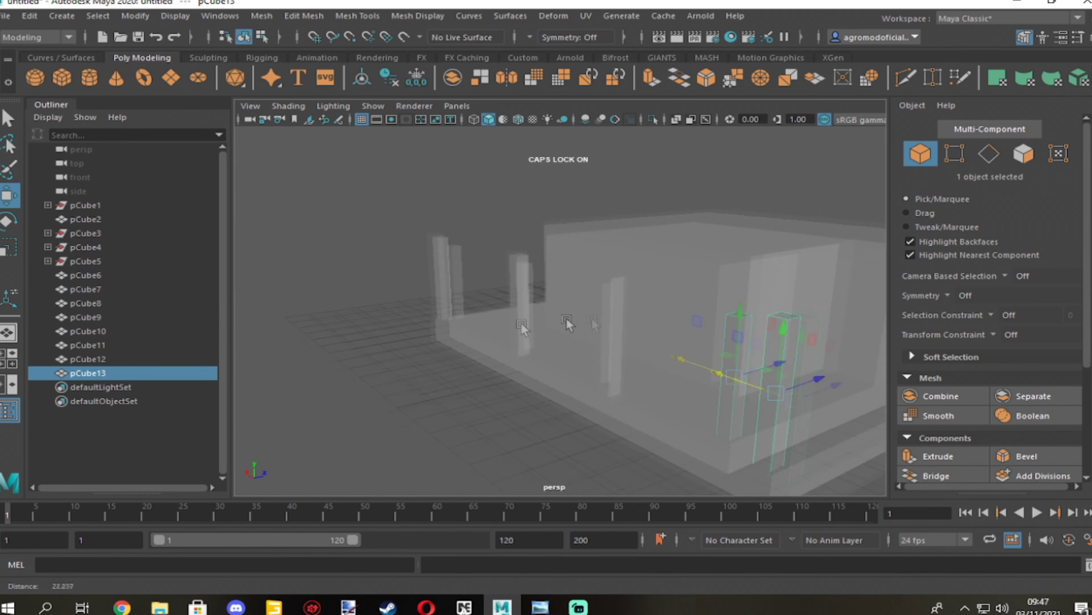
{"action": "scroll", "coordinate": [659, 244], "scroll_direction": "down", "scroll_amount": 5}
{"action": "left_click", "coordinate": [787, 344]}
{"action": "key", "text": "Delete"}
{"action": "left_click", "coordinate": [677, 293]}
{"action": "mouse_move", "coordinate": [678, 291]}
{"action": "left_mouse_down"}
{"action": "mouse_move", "coordinate": [636, 295]}
{"action": "mouse_move", "coordinate": [614, 390]}
{"action": "mouse_move", "coordinate": [649, 394]}
{"action": "mouse_move", "coordinate": [731, 301]}
{"action": "mouse_move", "coordinate": [411, 327]}
{"action": "left_mouse_up"}
{"action": "key", "text": "space"}
{"action": "key", "text": "space"}
Duplicate a small block and fit it onto the front wall in the front view.
{"action": "key", "text": "ctrl+d"}
{"action": "left_click_drag", "start_coordinate": [676, 373], "coordinate": [545, 364], "text": "alt"}
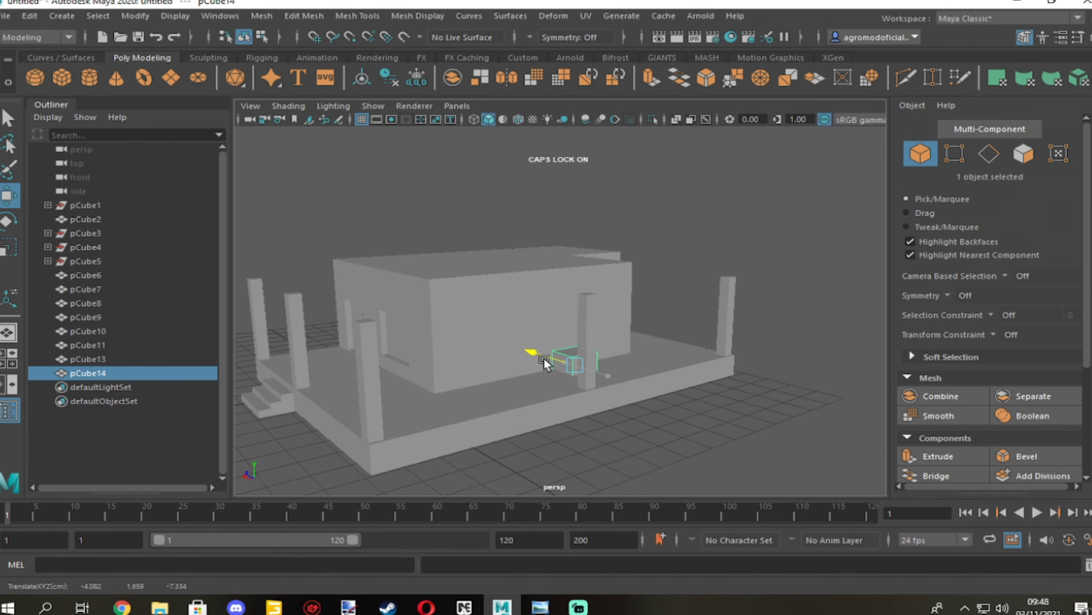
{"action": "left_click_drag", "start_coordinate": [572, 316], "coordinate": [573, 308]}
{"action": "left_click_drag", "start_coordinate": [572, 308], "coordinate": [538, 328], "text": "alt"}
{"action": "key", "text": "r"}
{"action": "key", "text": "ctrl+a"}
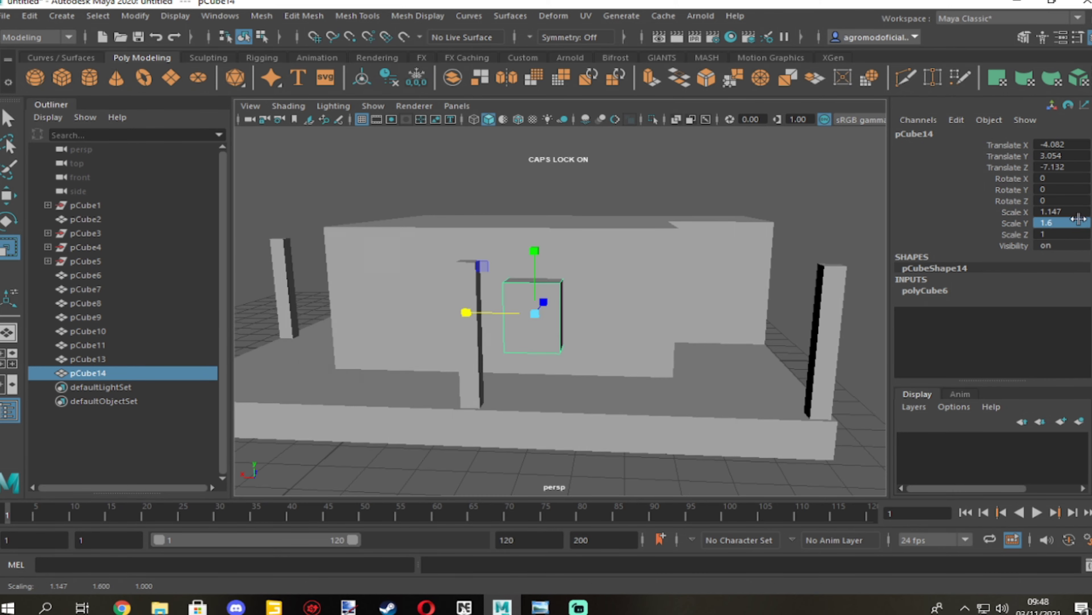
{"action": "key", "text": "space"}
{"action": "key", "text": "space"}
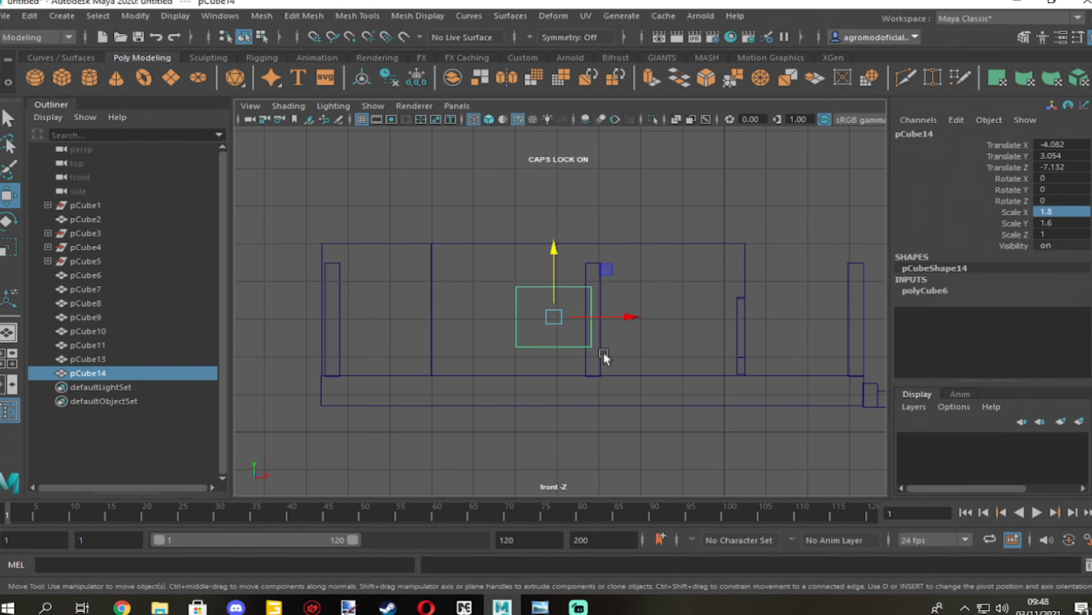
{"action": "left_click_drag", "start_coordinate": [752, 324], "coordinate": [754, 323]}
{"action": "left_click_drag", "start_coordinate": [703, 278], "coordinate": [703, 289]}
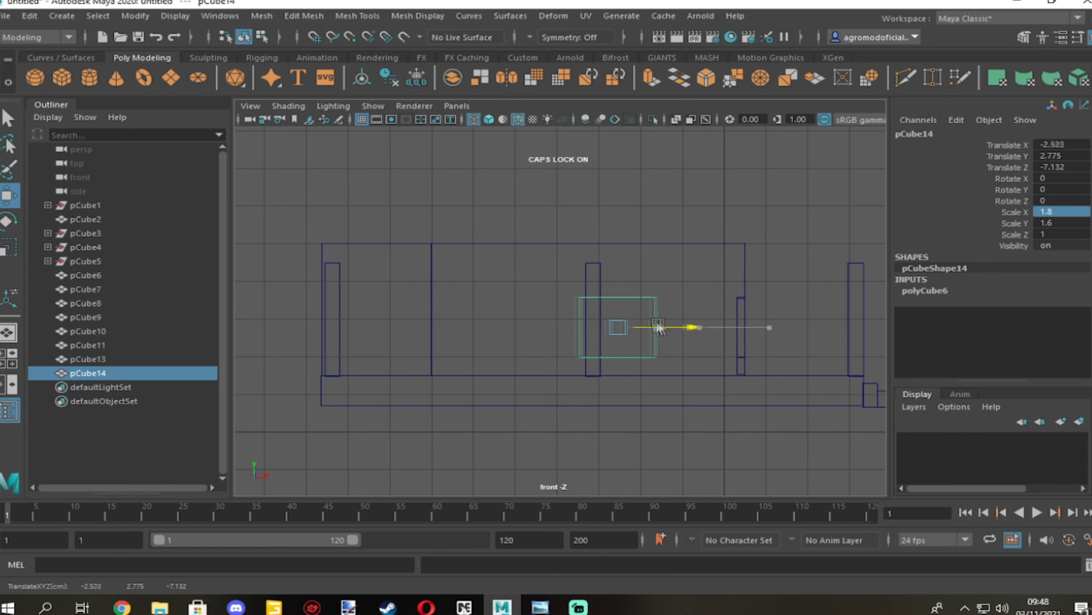
{"action": "left_click_drag", "start_coordinate": [643, 328], "coordinate": [671, 342]}
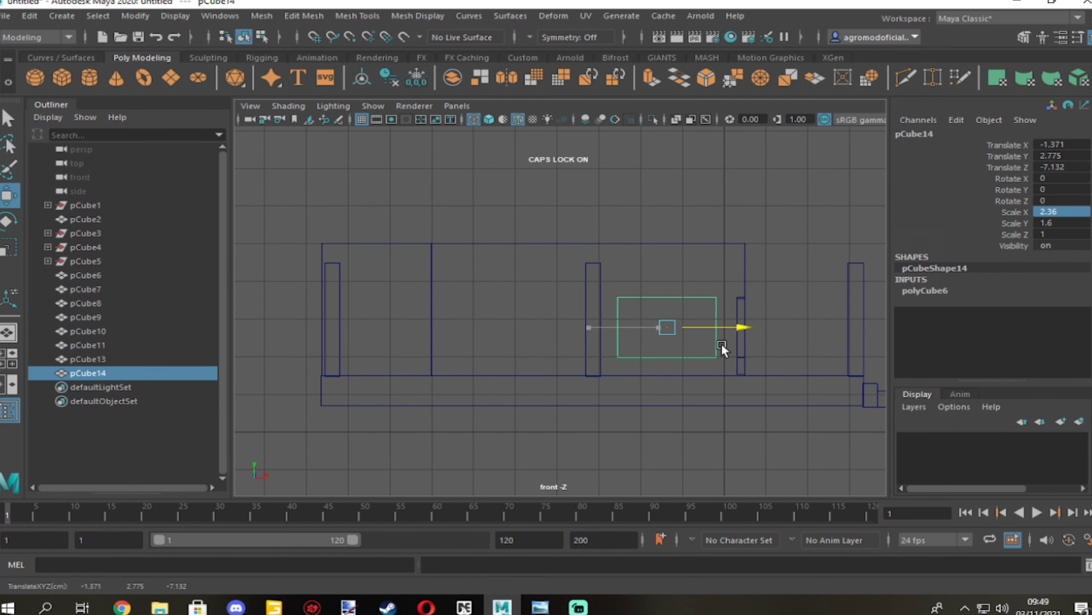
Make two more copies of the block, sliding one left along the wall.
{"action": "key", "text": "ctrl+d"}
{"action": "mouse_move", "coordinate": [722, 327]}
{"action": "left_mouse_down"}
{"action": "mouse_move", "coordinate": [578, 327]}
{"action": "mouse_move", "coordinate": [447, 378]}
{"action": "mouse_move", "coordinate": [512, 371]}
{"action": "mouse_move", "coordinate": [640, 387]}
{"action": "left_mouse_up"}
{"action": "key", "text": "ctrl+d"}
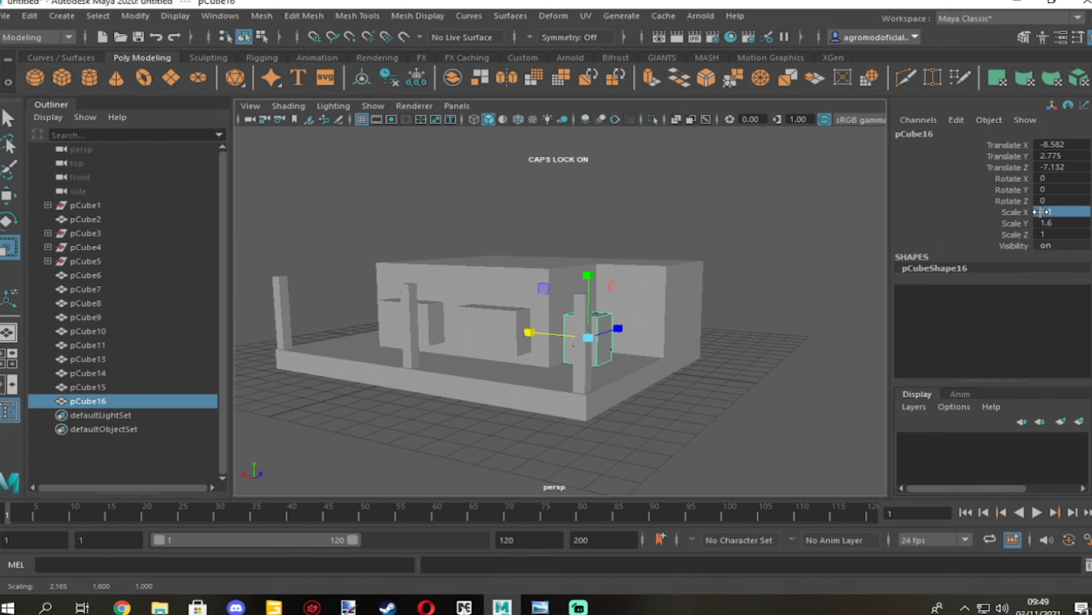
Move the third block onto the house's side wall.
{"action": "key", "text": "w"}
{"action": "mouse_move", "coordinate": [588, 338]}
{"action": "left_mouse_down"}
{"action": "mouse_move", "coordinate": [645, 324]}
{"action": "mouse_move", "coordinate": [736, 337]}
{"action": "mouse_move", "coordinate": [616, 320]}
{"action": "mouse_move", "coordinate": [495, 280]}
{"action": "left_mouse_up"}
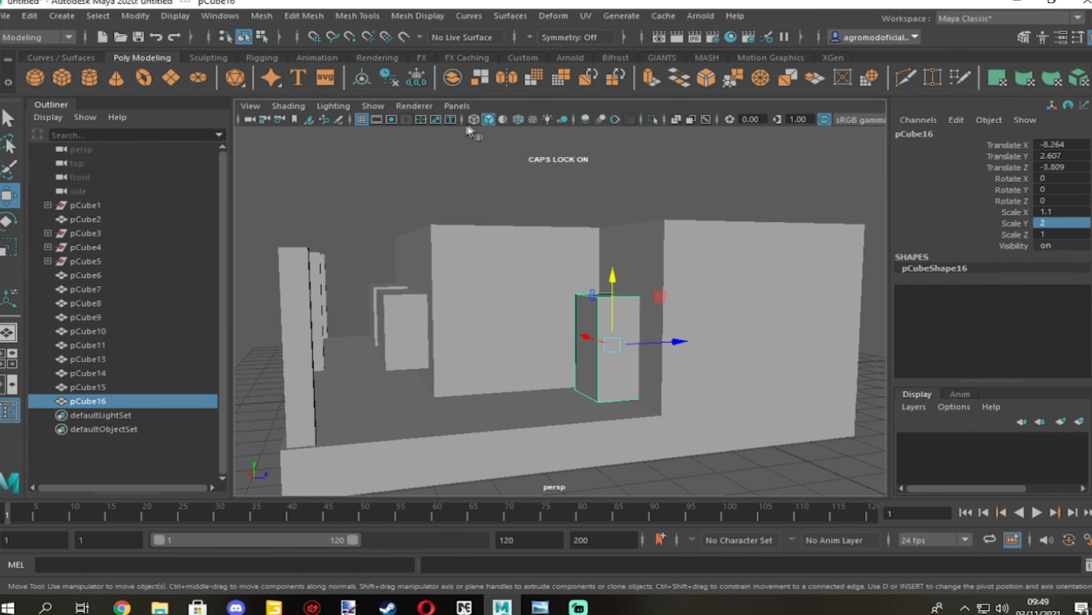
{"action": "left_click", "coordinate": [473, 119]}
{"action": "left_click_drag", "start_coordinate": [628, 352], "coordinate": [559, 343], "text": "alt"}
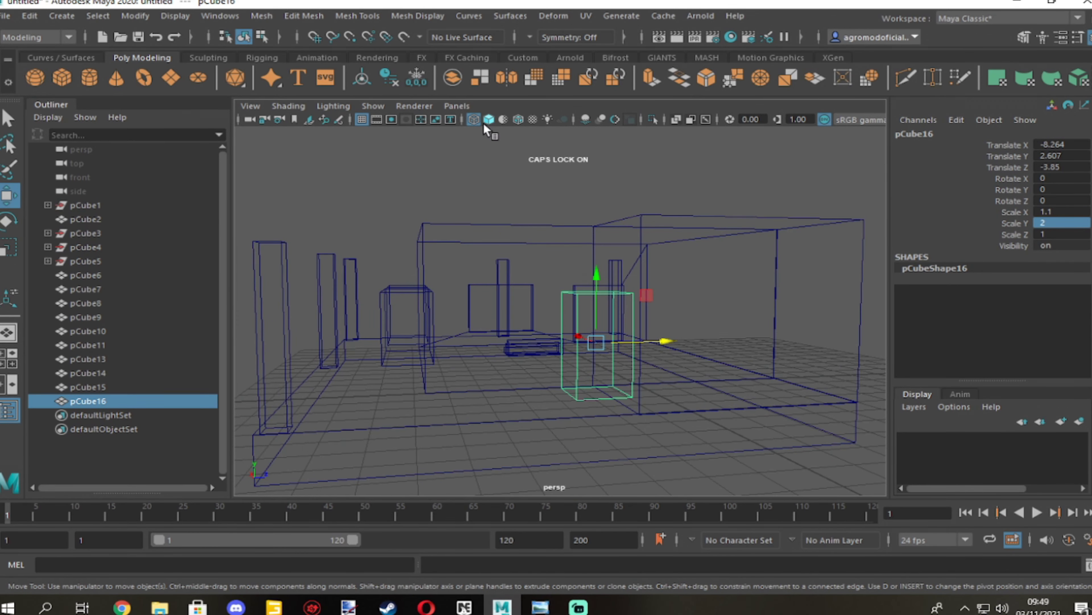
{"action": "left_click", "coordinate": [489, 120]}
{"action": "left_click_drag", "start_coordinate": [608, 249], "coordinate": [538, 241], "text": "alt"}
Combine pCube6 and pCube17 into the single mesh pCube18 with Mesh > Combine.
{"action": "left_click", "coordinate": [1024, 37]}
{"action": "left_click", "coordinate": [615, 375], "text": "shift"}
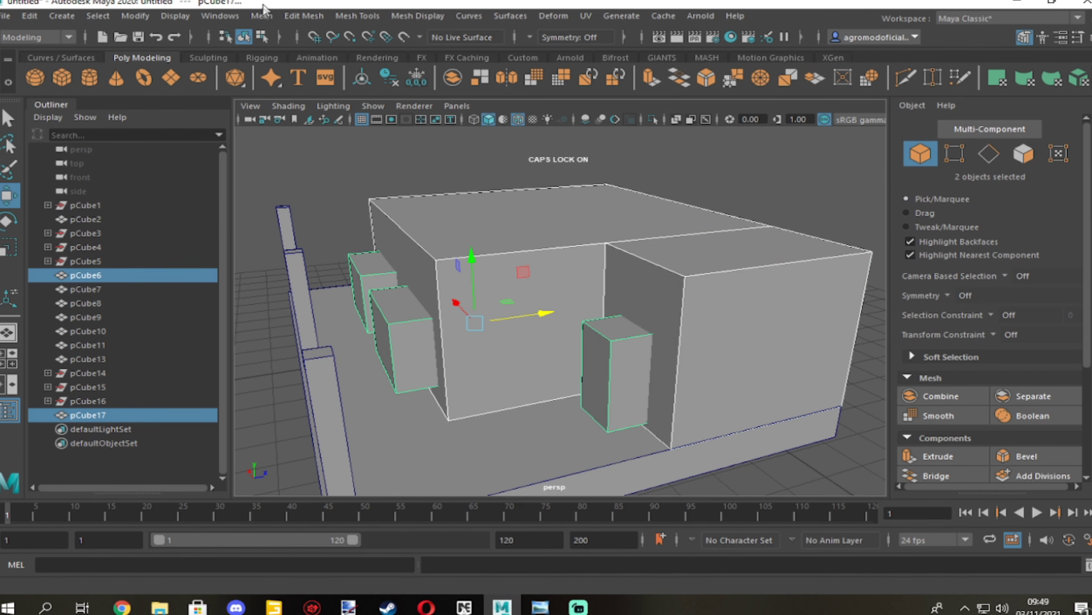
{"action": "left_click", "coordinate": [261, 15]}
{"action": "left_click", "coordinate": [465, 62]}
{"action": "left_click_drag", "start_coordinate": [731, 329], "coordinate": [636, 328], "text": "alt"}
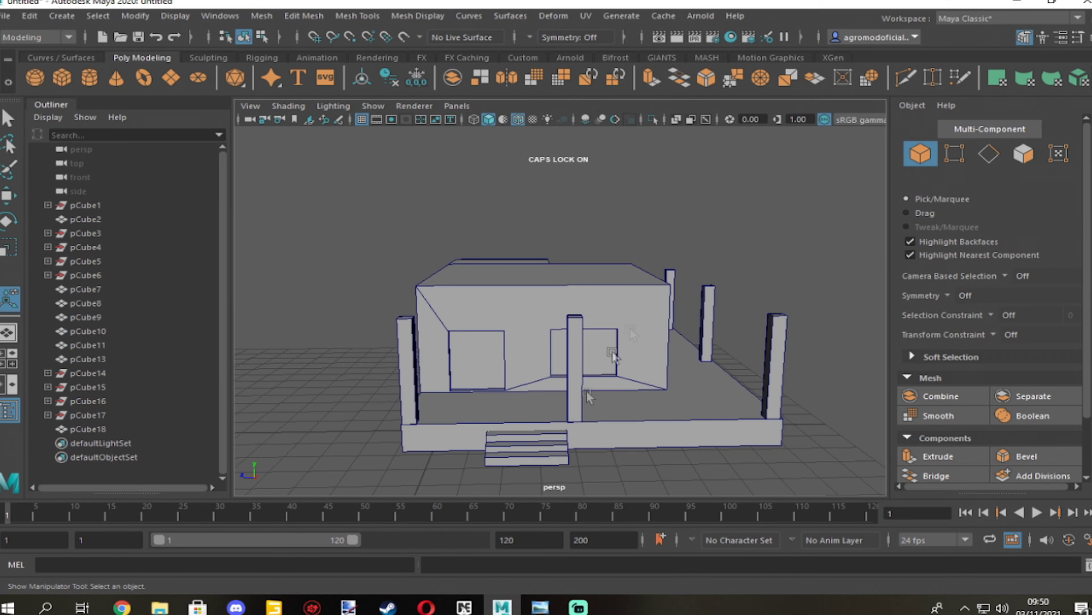
Frame the flat top slab pCube19 and slide it into place, checking the reference photo.
{"action": "key", "text": "alt+Tab"}
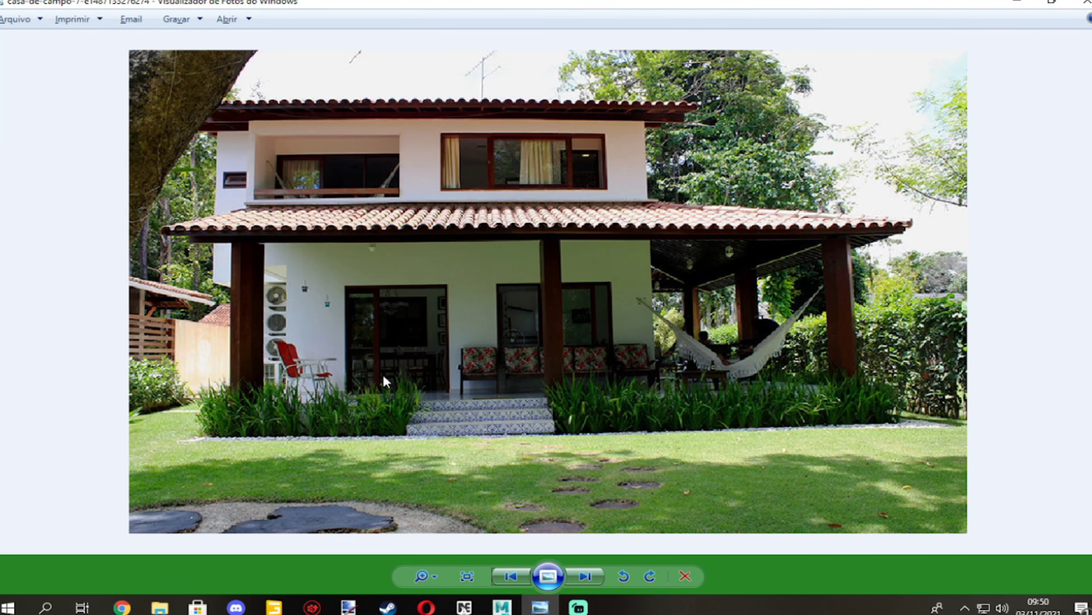
{"action": "key", "text": "alt+Tab"}
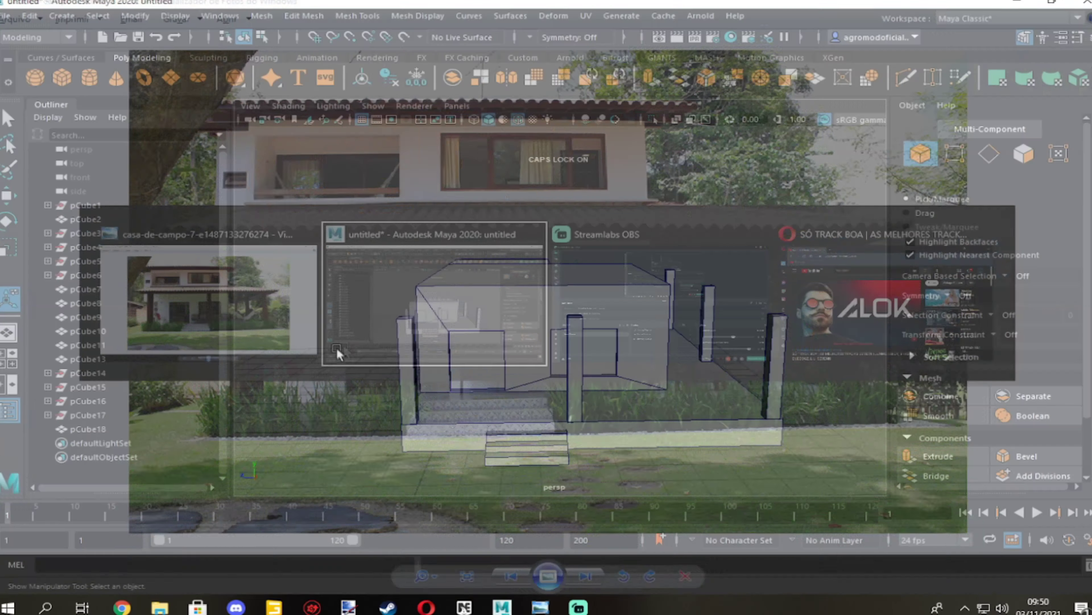
{"action": "key", "text": "f"}
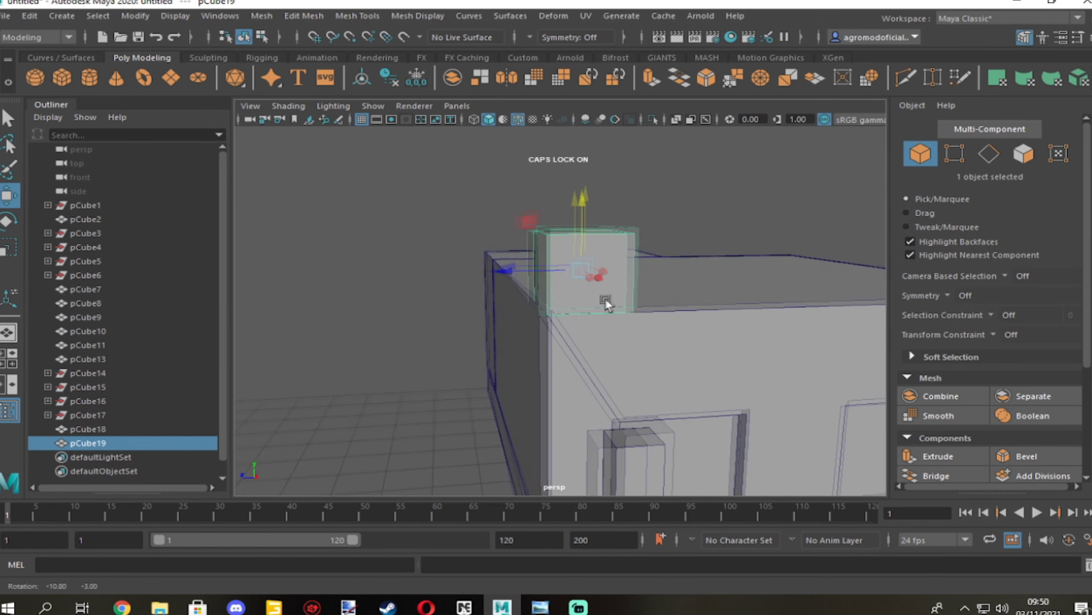
{"action": "key", "text": "alt+Tab"}
{"action": "key", "text": "alt+Tab"}
{"action": "left_click_drag", "start_coordinate": [519, 256], "coordinate": [585, 253]}
{"action": "key", "text": "alt+Tab"}
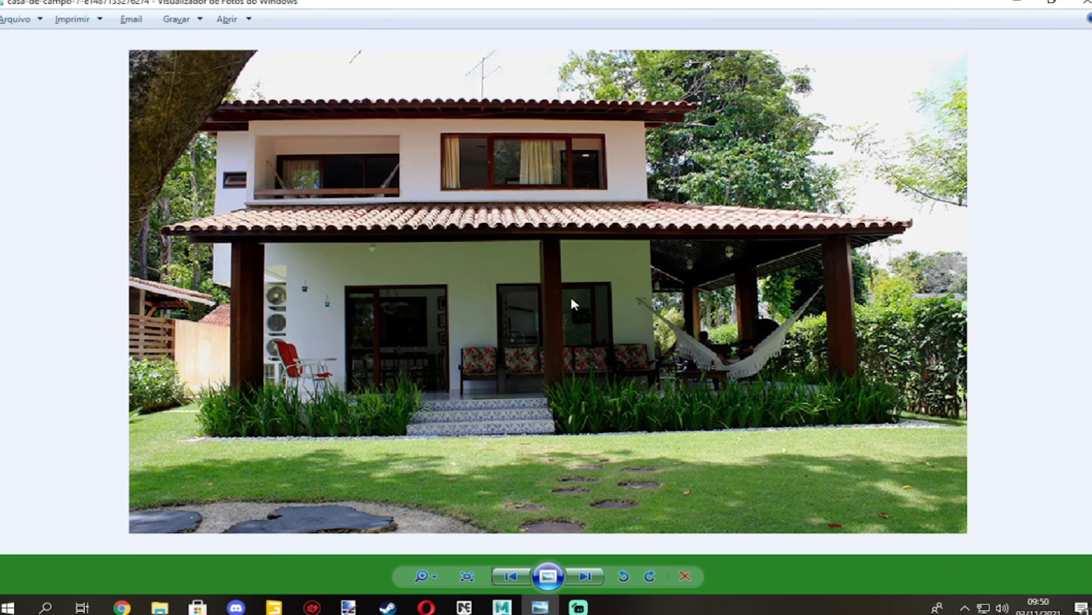
Orbit around the house and pick the top slab's end face in face mode.
{"action": "key", "text": "alt+Tab"}
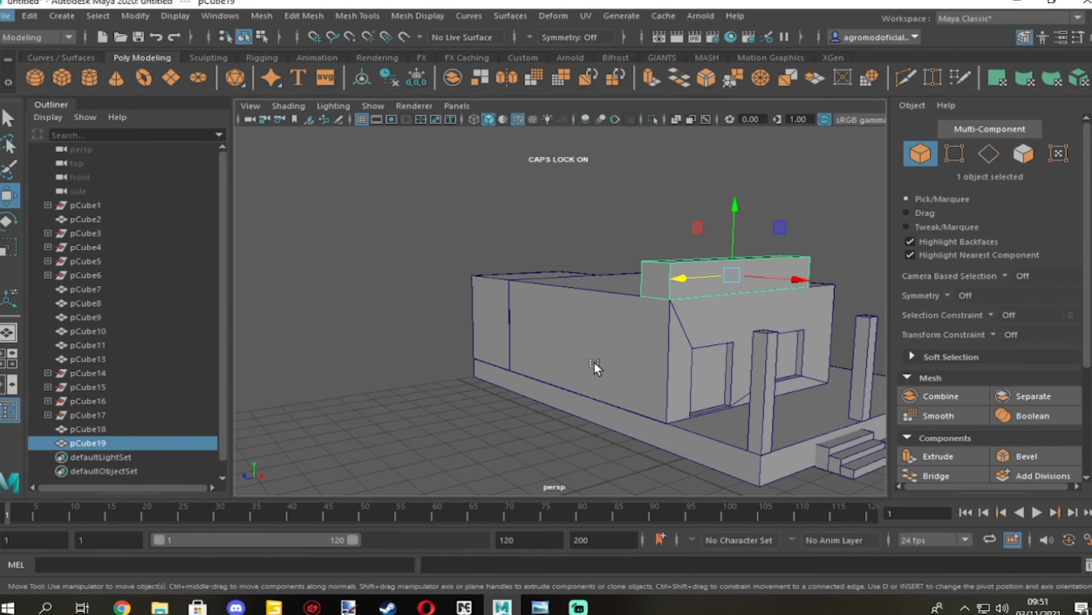
{"action": "left_click_drag", "start_coordinate": [595, 367], "coordinate": [514, 390], "text": "alt"}
{"action": "left_click", "coordinate": [1024, 153]}
{"action": "left_click", "coordinate": [655, 282]}
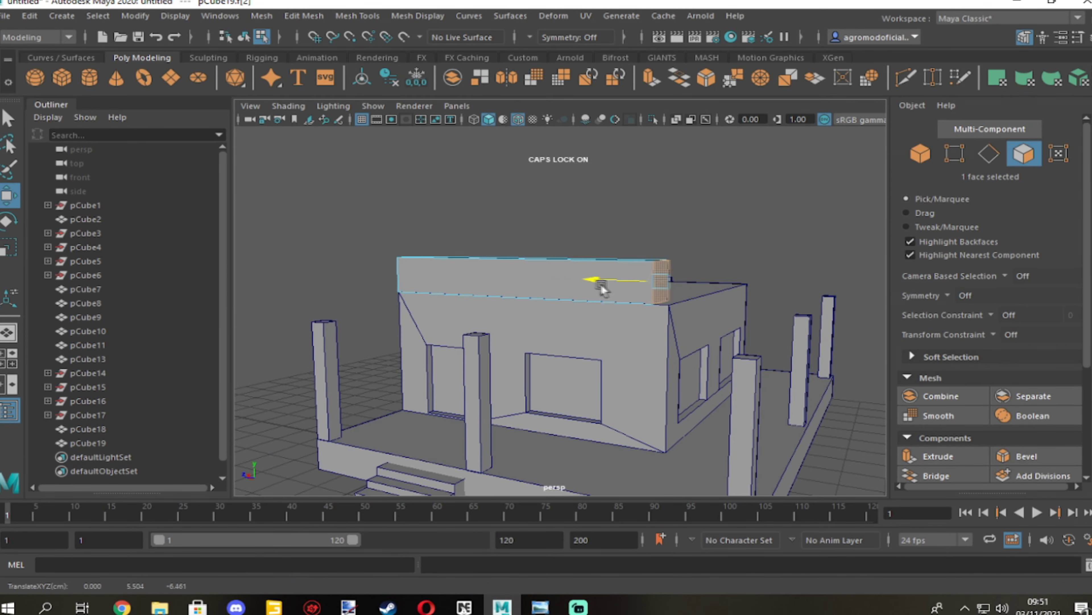
{"action": "key", "text": "alt+Tab"}
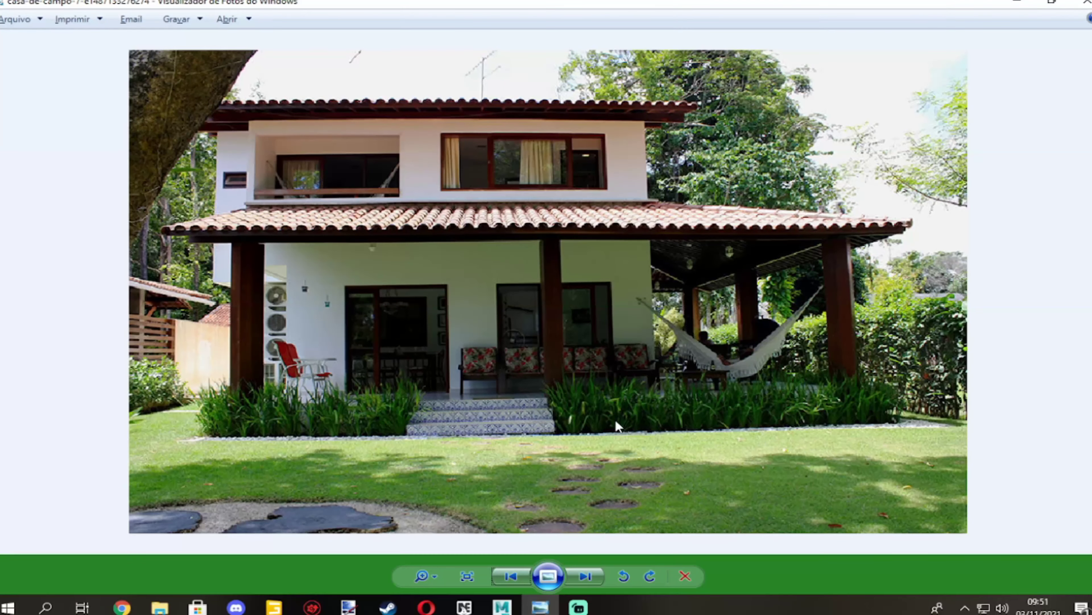
{"action": "key", "text": "alt+Tab"}
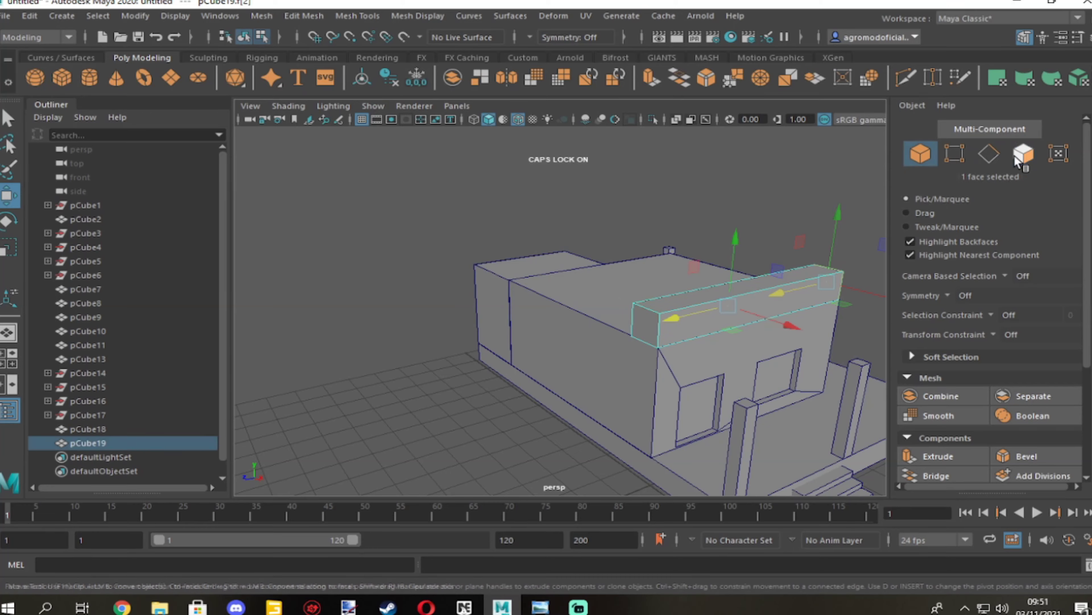
Extrude the house block's two top faces twice into an overhanging upper slab.
{"action": "left_click", "coordinate": [1024, 154]}
{"action": "left_click", "coordinate": [581, 276]}
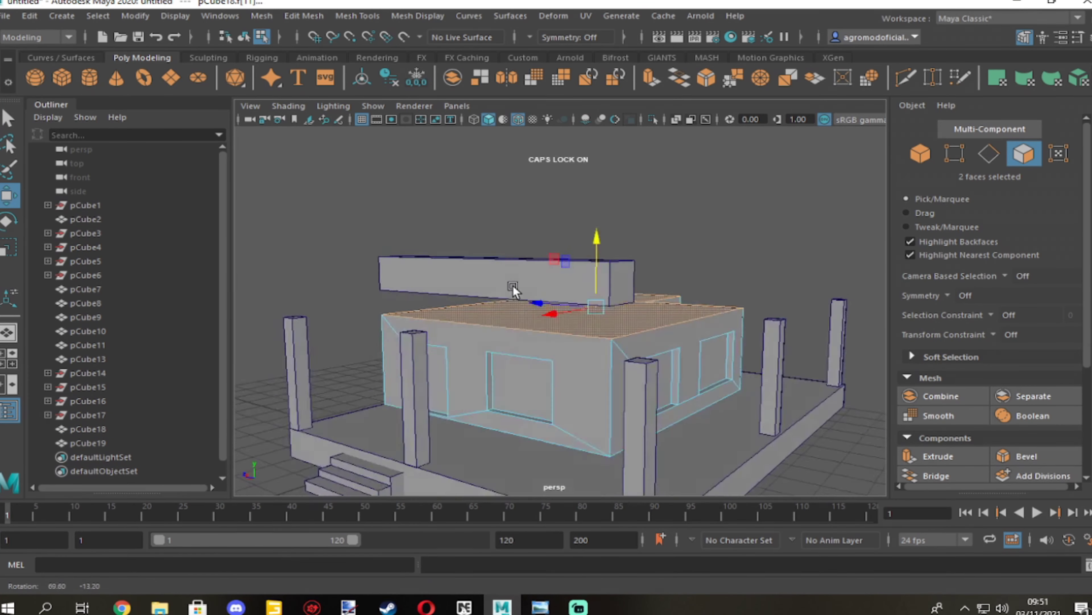
{"action": "left_click_drag", "start_coordinate": [581, 276], "coordinate": [607, 284], "text": "alt"}
{"action": "left_click", "coordinate": [933, 455]}
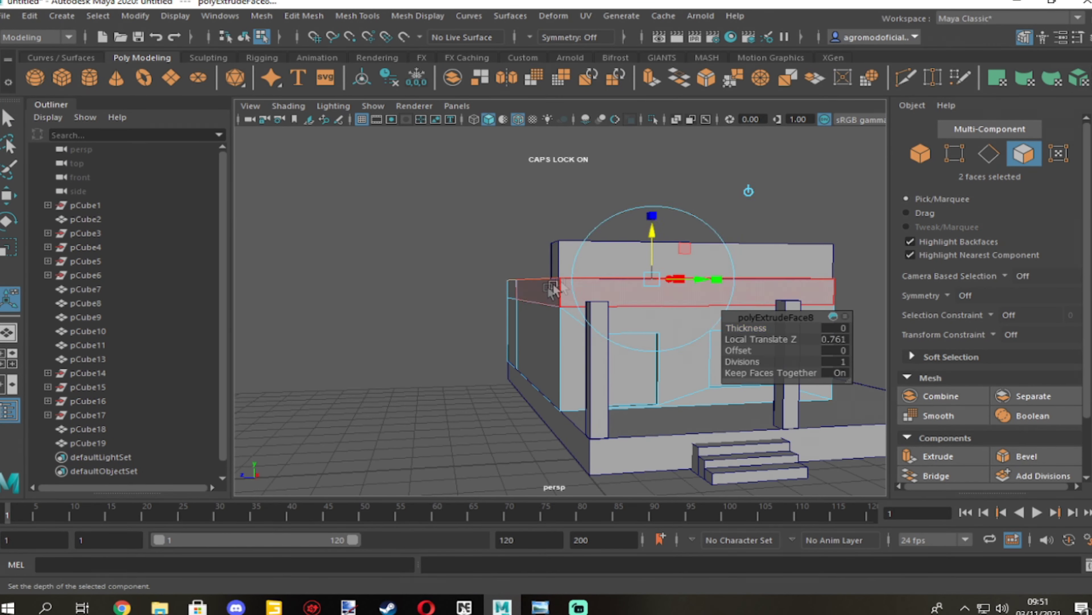
{"action": "left_click", "coordinate": [938, 456]}
{"action": "left_click", "coordinate": [922, 155]}
{"action": "left_click_drag", "start_coordinate": [494, 344], "coordinate": [564, 355], "text": "alt"}
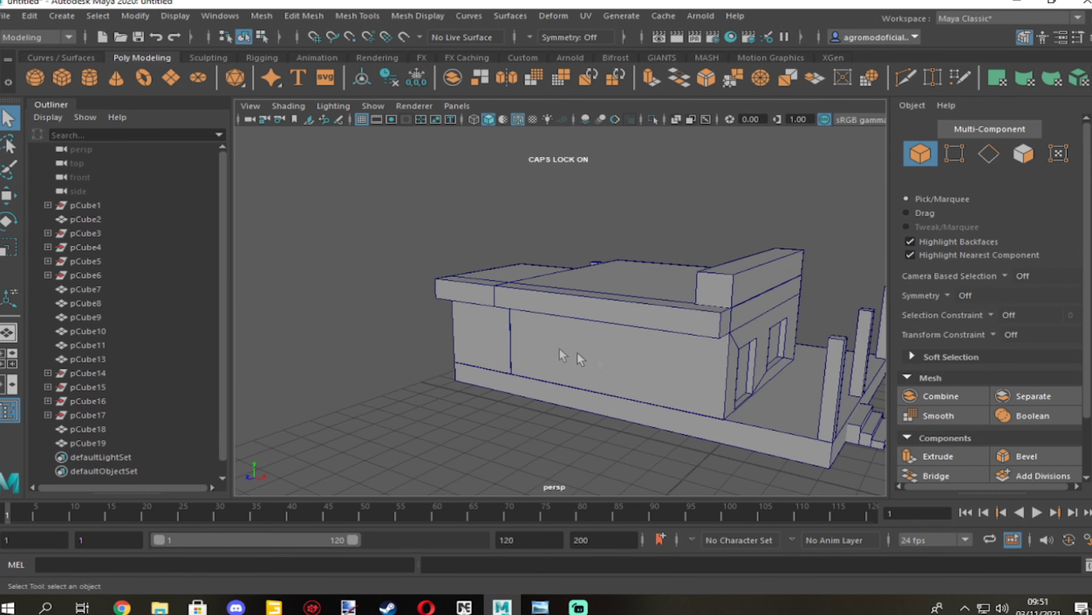
{"action": "key", "text": "alt+Tab"}
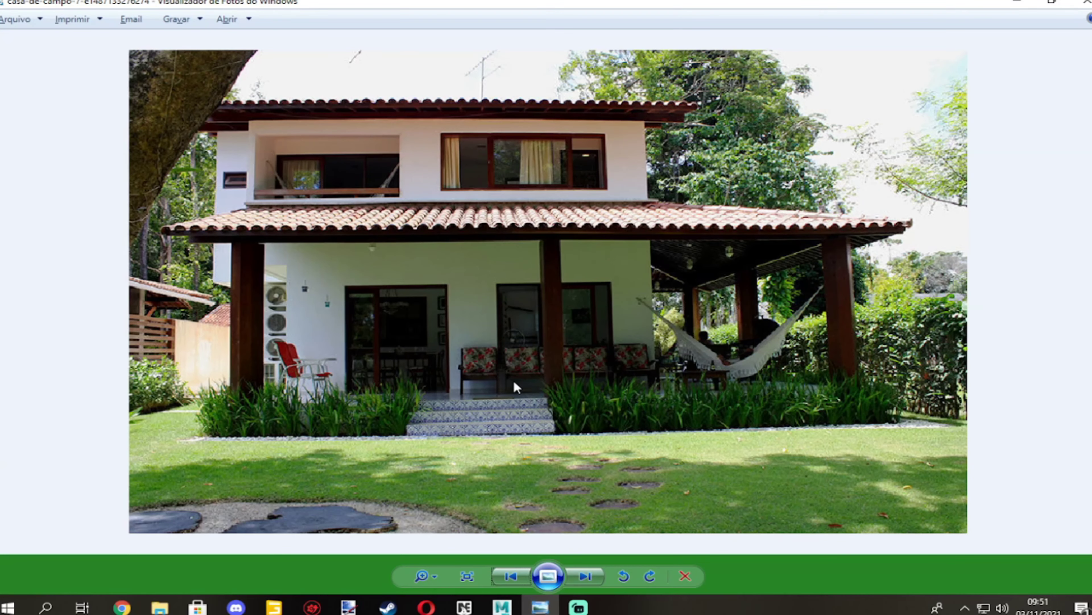
{"action": "key", "text": "alt+Tab"}
Extrude the slab's end face out to the left, then undo that extrusion.
{"action": "left_click", "coordinate": [932, 462]}
{"action": "left_click_drag", "start_coordinate": [422, 291], "coordinate": [371, 299]}
{"action": "key", "text": "alt+Tab"}
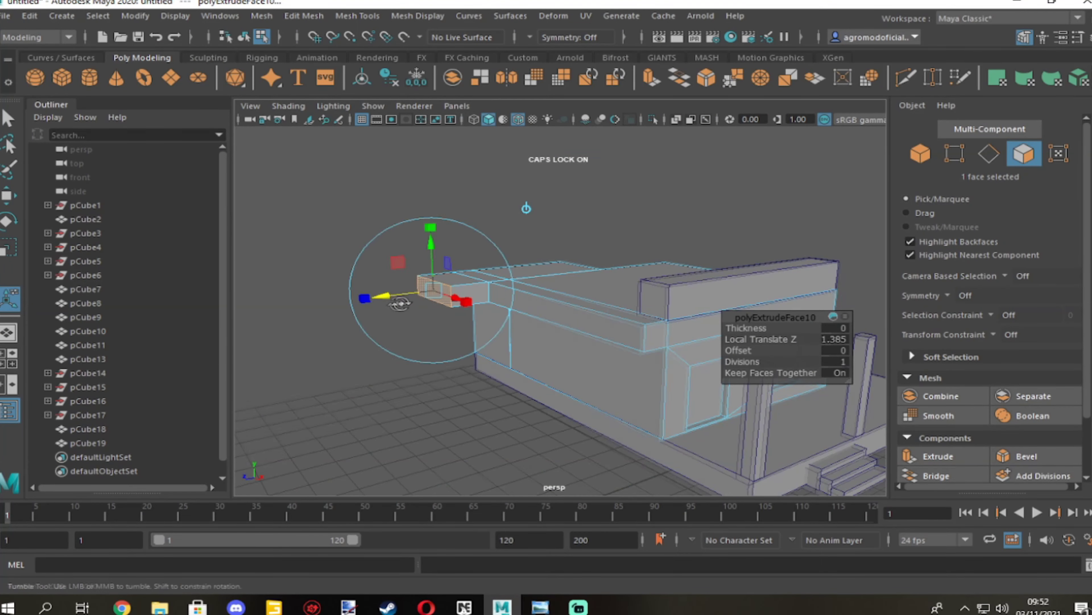
{"action": "key", "text": "ctrl+z"}
{"action": "key", "text": "ctrl+z"}
{"action": "key", "text": "ctrl+z"}
{"action": "key", "text": "ctrl+z"}
{"action": "key", "text": "ctrl+z"}
{"action": "key", "text": "alt+Tab"}
{"action": "key", "text": "alt+Tab"}
Select the top slab block, then pick the house block's top face.
{"action": "key", "text": "ctrl+z"}
{"action": "left_click", "coordinate": [911, 160]}
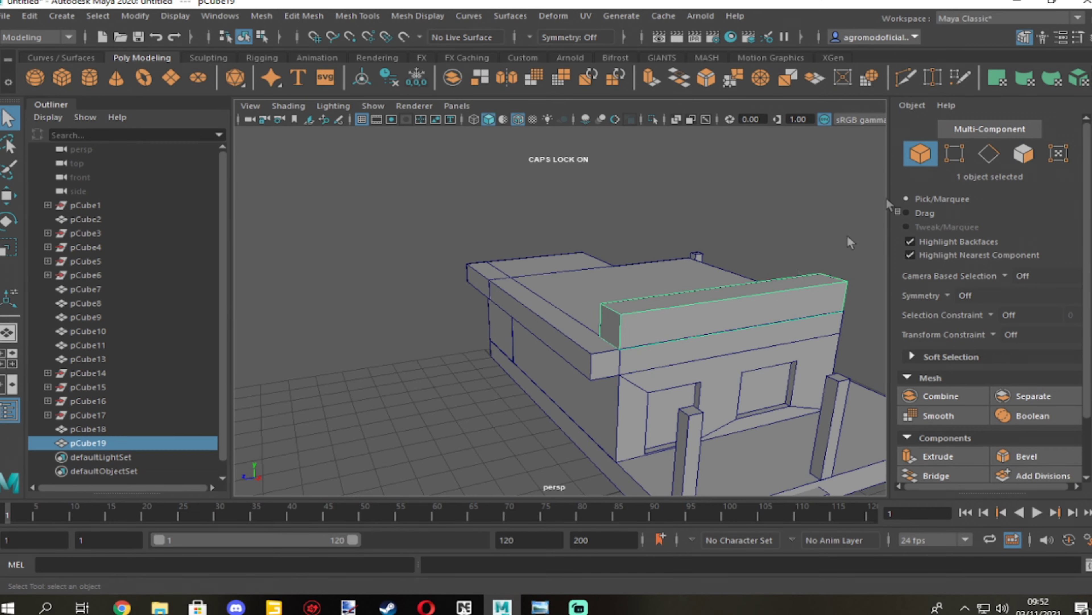
{"action": "key", "text": "ctrl+z"}
{"action": "key", "text": "F11"}
{"action": "left_click", "coordinate": [586, 321]}
Extrude the house's top faces 2.5 units upward into a second storey.
{"action": "key", "text": "ctrl+e"}
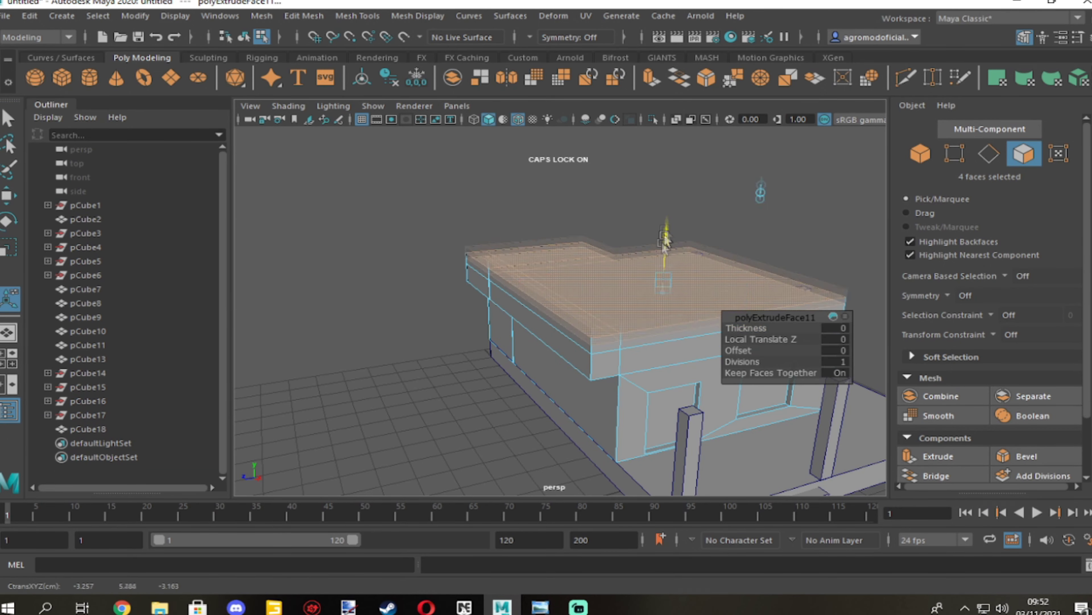
{"action": "left_click_drag", "start_coordinate": [663, 245], "coordinate": [639, 193]}
{"action": "key", "text": "alt+Tab"}
{"action": "key", "text": "alt+Tab"}
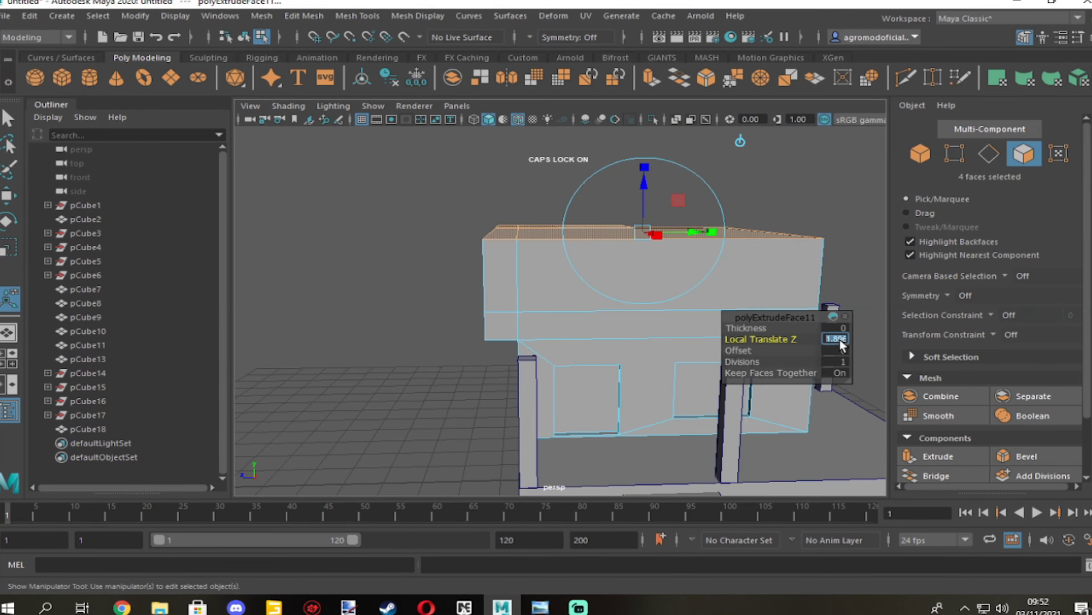
{"action": "left_click_drag", "start_coordinate": [842, 345], "coordinate": [514, 356], "text": "alt"}
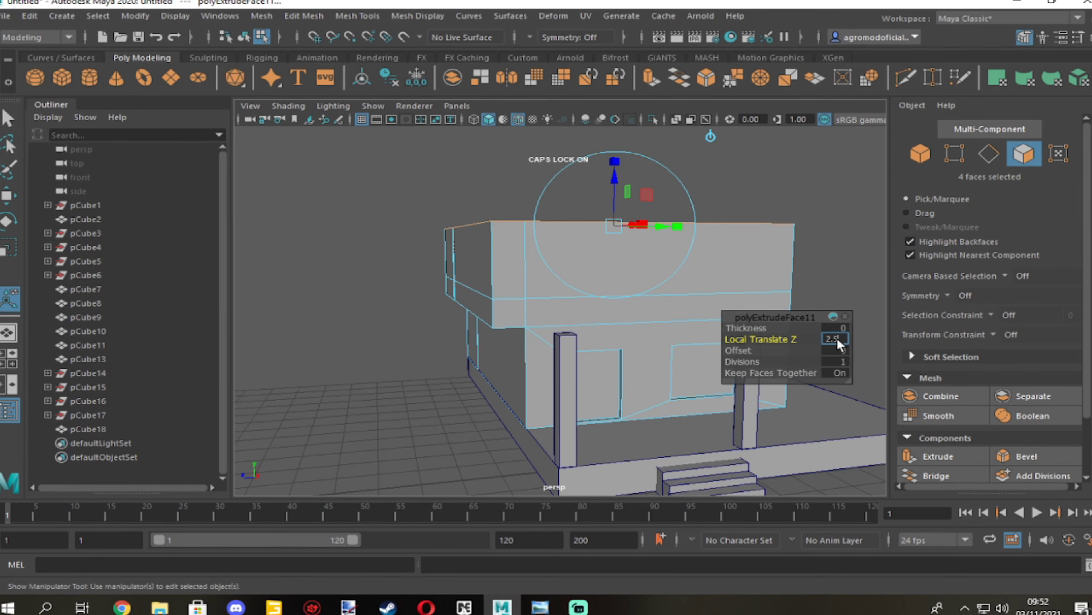
{"action": "key", "text": "alt+Tab"}
{"action": "key", "text": "alt+Tab"}
{"action": "key", "text": "alt+Tab"}
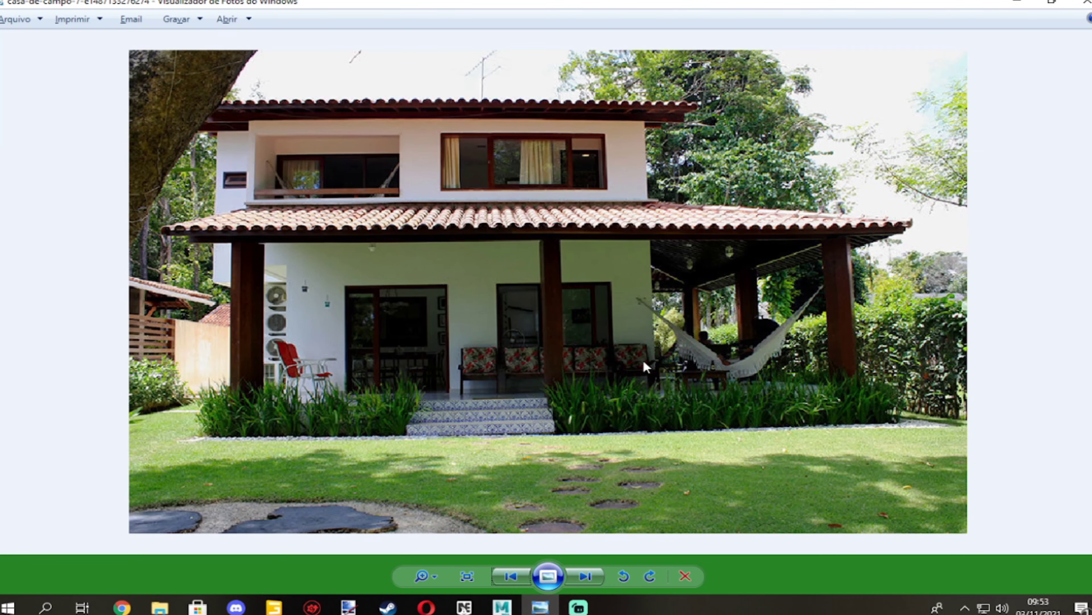
{"action": "key", "text": "alt+Tab"}
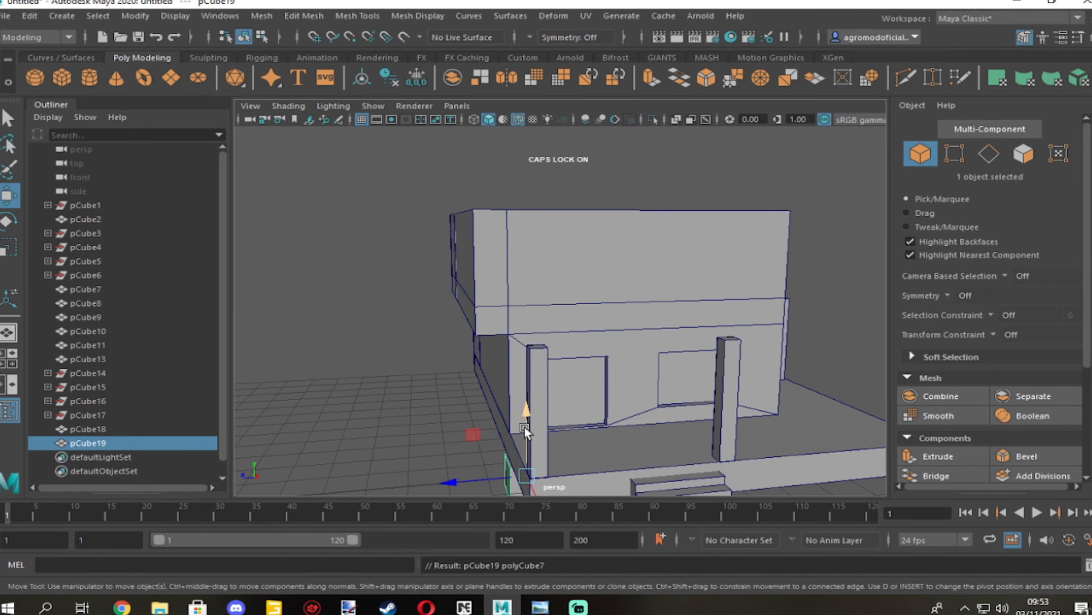
Place block pCube20 against the upper-storey wall and scale it to about 1.207 × 1.629 × 3.423.
{"action": "mouse_move", "coordinate": [529, 413]}
{"action": "left_mouse_down"}
{"action": "mouse_move", "coordinate": [722, 284]}
{"action": "mouse_move", "coordinate": [752, 344]}
{"action": "left_mouse_up"}
{"action": "key", "text": "r"}
{"action": "middle_click_drag", "start_coordinate": [477, 340], "coordinate": [727, 321]}
{"action": "type", "text": "8"}
{"action": "key", "text": "Return"}
{"action": "key", "text": "w"}
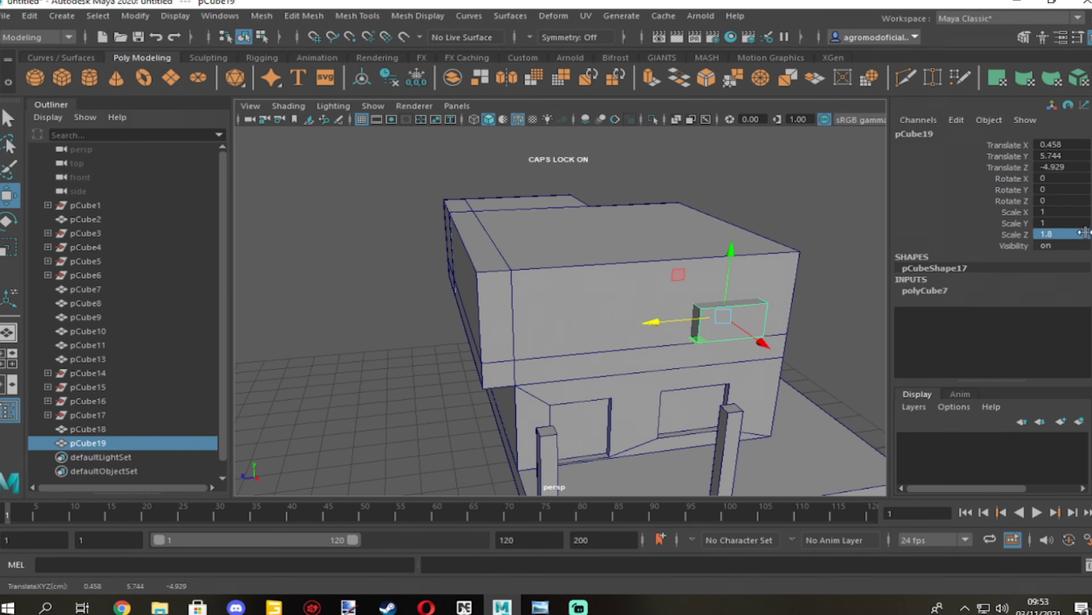
{"action": "key", "text": "Return"}
{"action": "key", "text": "6"}
{"action": "key", "text": "Caps_Lock"}
{"action": "left_click", "coordinate": [1060, 227]}
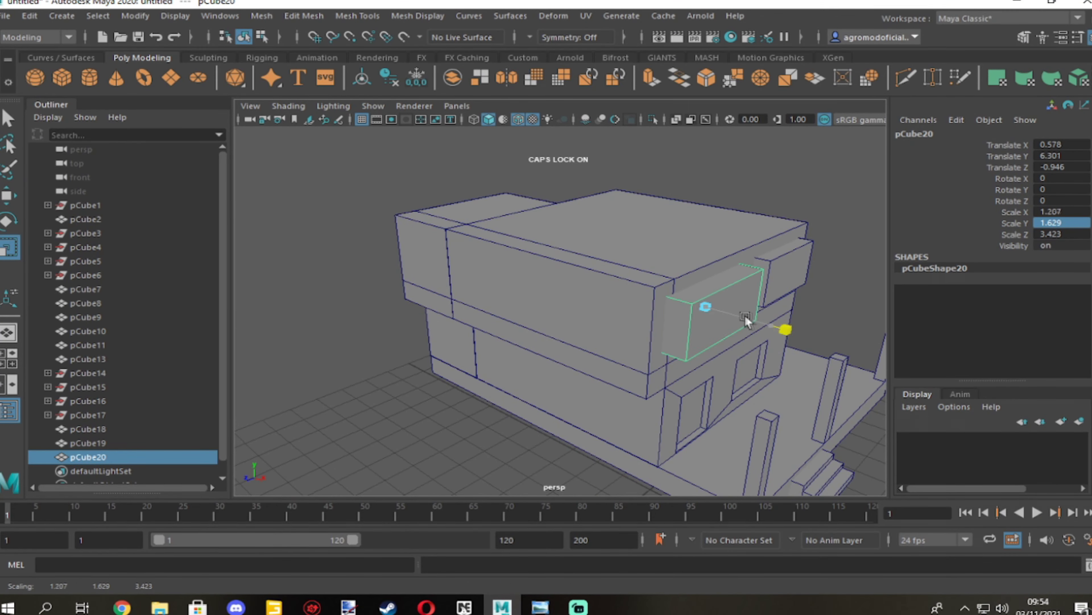
Line up the window block in front view, duplicate it, and move the copy into the upper storey.
{"action": "key", "text": "space"}
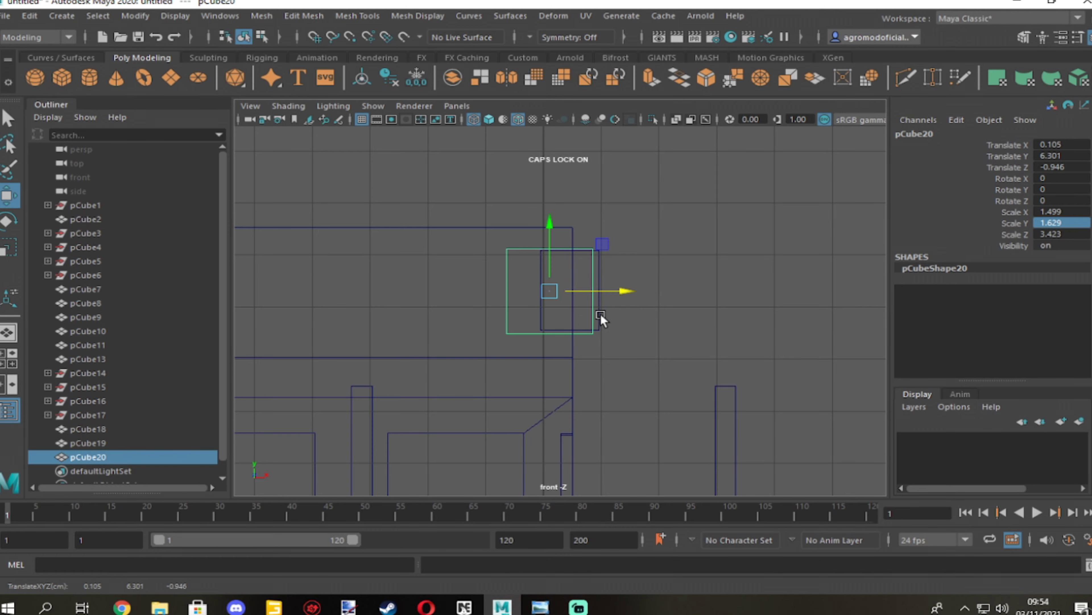
{"action": "middle_click_drag", "start_coordinate": [601, 317], "coordinate": [634, 293]}
{"action": "left_click", "coordinate": [543, 333]}
{"action": "left_click_drag", "start_coordinate": [603, 291], "coordinate": [580, 291]}
{"action": "key", "text": "ctrl+d"}
{"action": "key", "text": "space"}
{"action": "middle_click_drag", "start_coordinate": [808, 424], "coordinate": [753, 295]}
Select the window cutter boxes together with the house block.
{"action": "left_click", "coordinate": [754, 296], "text": "shift"}
{"action": "left_click", "coordinate": [1025, 37]}
{"action": "left_click", "coordinate": [261, 16]}
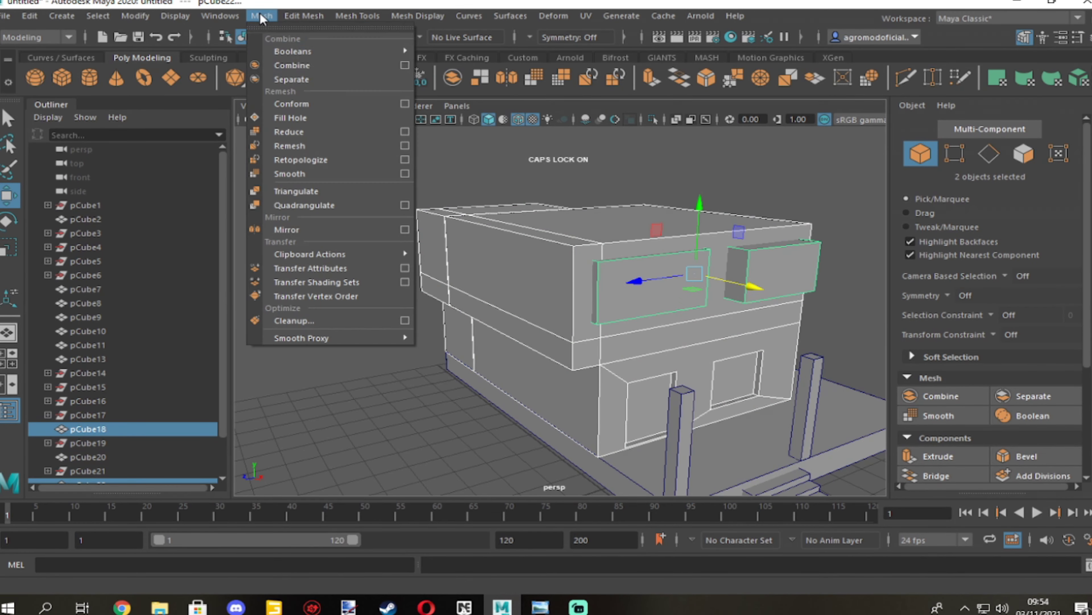
{"action": "key", "text": "Escape"}
{"action": "left_click", "coordinate": [585, 303]}
Adjust the window box's front and bottom faces using the front view.
{"action": "scroll", "coordinate": [585, 303], "scroll_direction": "up", "scroll_amount": 3}
{"action": "key", "text": "F11"}
{"action": "left_click", "coordinate": [630, 316]}
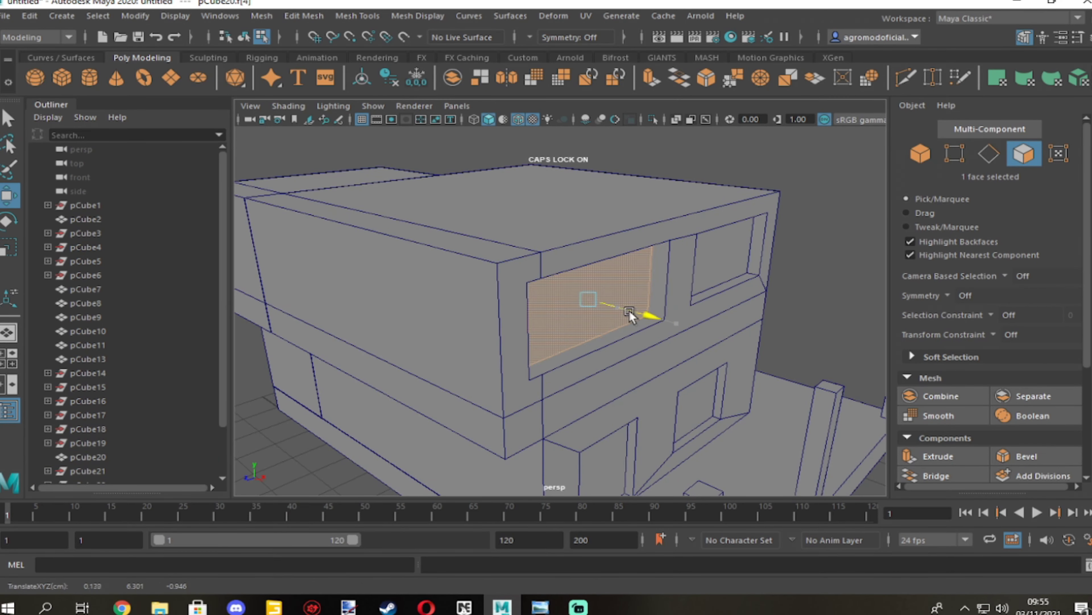
{"action": "key", "text": "f"}
{"action": "key", "text": "F8"}
{"action": "key", "text": "space"}
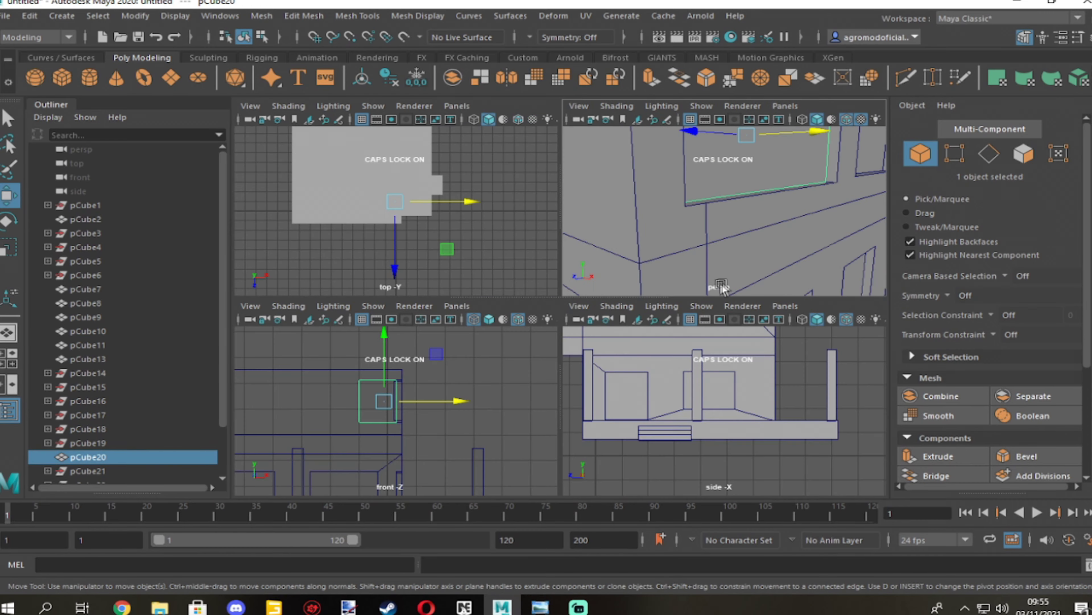
{"action": "key", "text": "space"}
{"action": "key", "text": "space"}
{"action": "key", "text": "space"}
{"action": "key", "text": "F11"}
{"action": "left_click", "coordinate": [550, 271]}
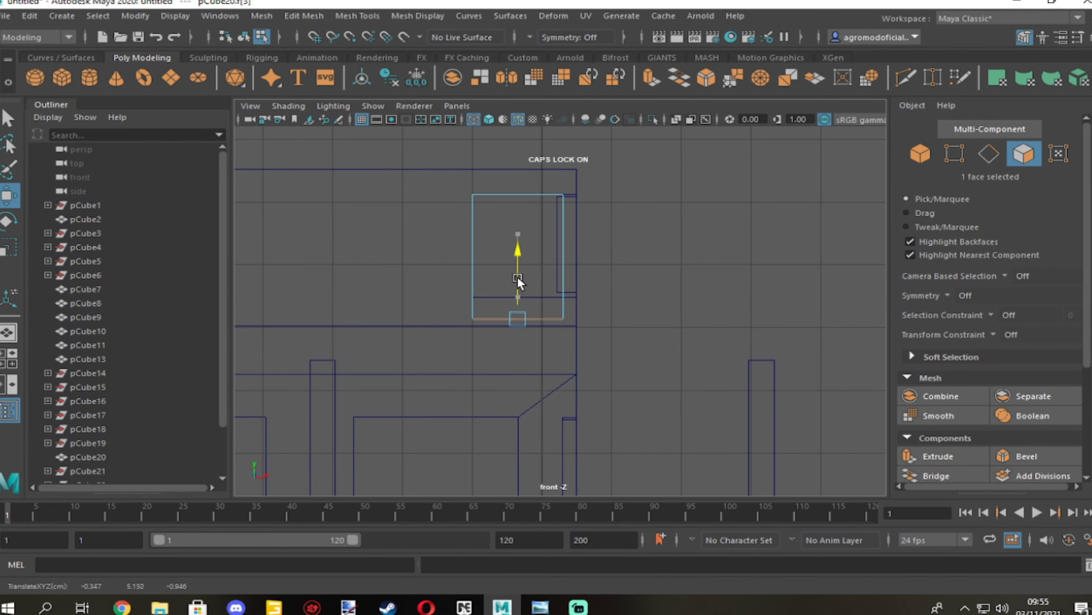
{"action": "key", "text": "space"}
{"action": "key", "text": "space"}
{"action": "key", "text": "F8"}
{"action": "scroll", "coordinate": [572, 258], "scroll_direction": "down", "scroll_amount": 5}
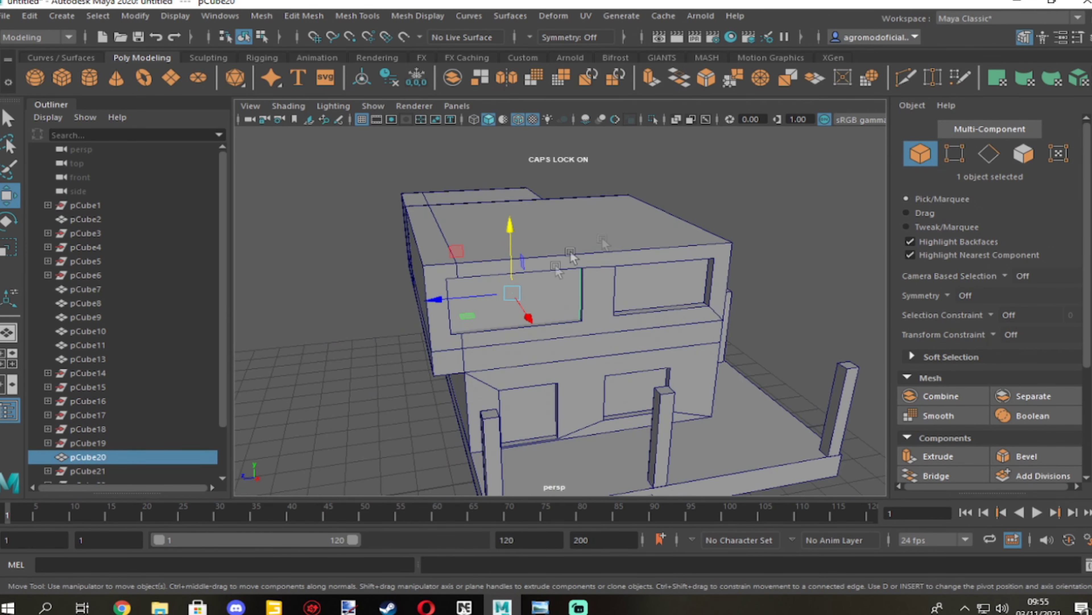
Boolean-difference the window boxes from the upper wall to leave two window openings.
{"action": "left_click", "coordinate": [261, 15]}
{"action": "left_click", "coordinate": [447, 50]}
{"action": "scroll", "coordinate": [695, 176], "scroll_direction": "up", "scroll_amount": 3}
{"action": "scroll", "coordinate": [732, 258], "scroll_direction": "up", "scroll_amount": 3}
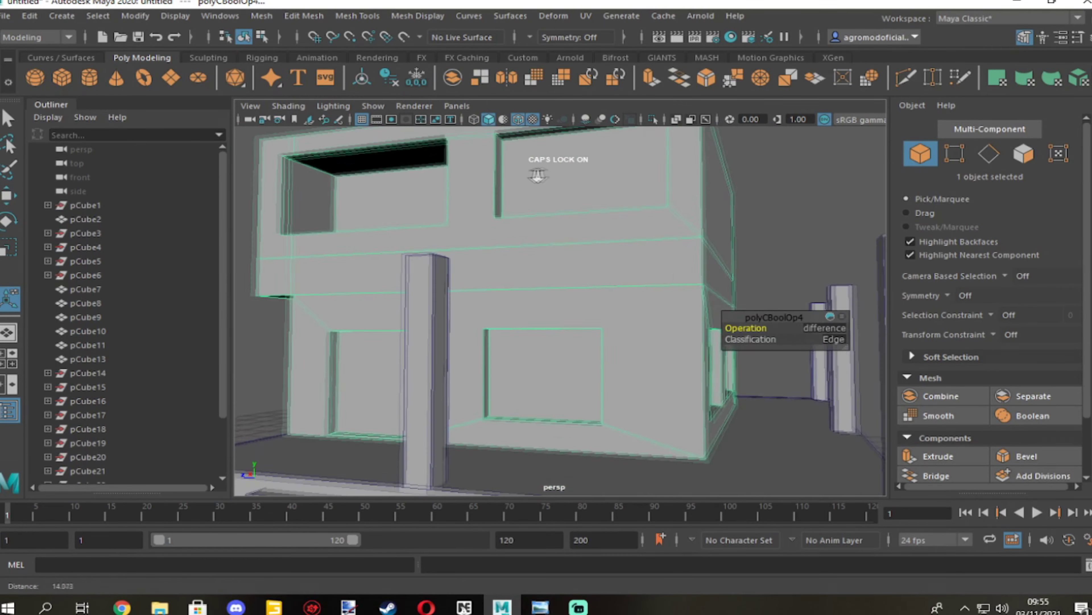
{"action": "scroll", "coordinate": [824, 170], "scroll_direction": "up", "scroll_amount": 2}
{"action": "scroll", "coordinate": [707, 245], "scroll_direction": "down", "scroll_amount": 3}
{"action": "scroll", "coordinate": [708, 244], "scroll_direction": "down", "scroll_amount": 3}
{"action": "key", "text": "w"}
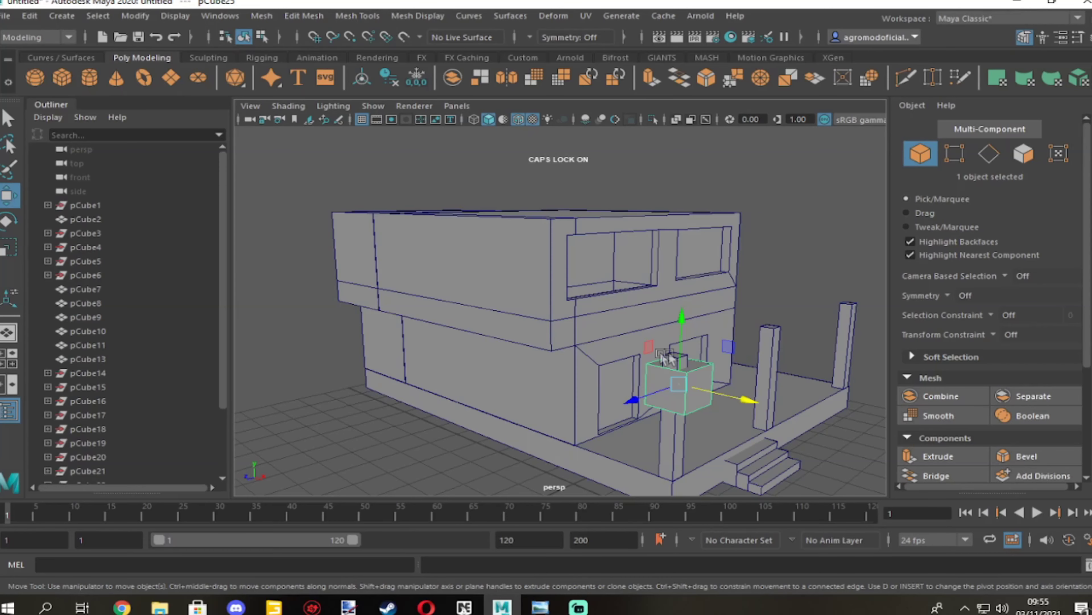
Scale the new cube into a thin, flat beam above the porch pillars.
{"action": "key", "text": "r"}
{"action": "left_click_drag", "start_coordinate": [682, 321], "coordinate": [702, 398]}
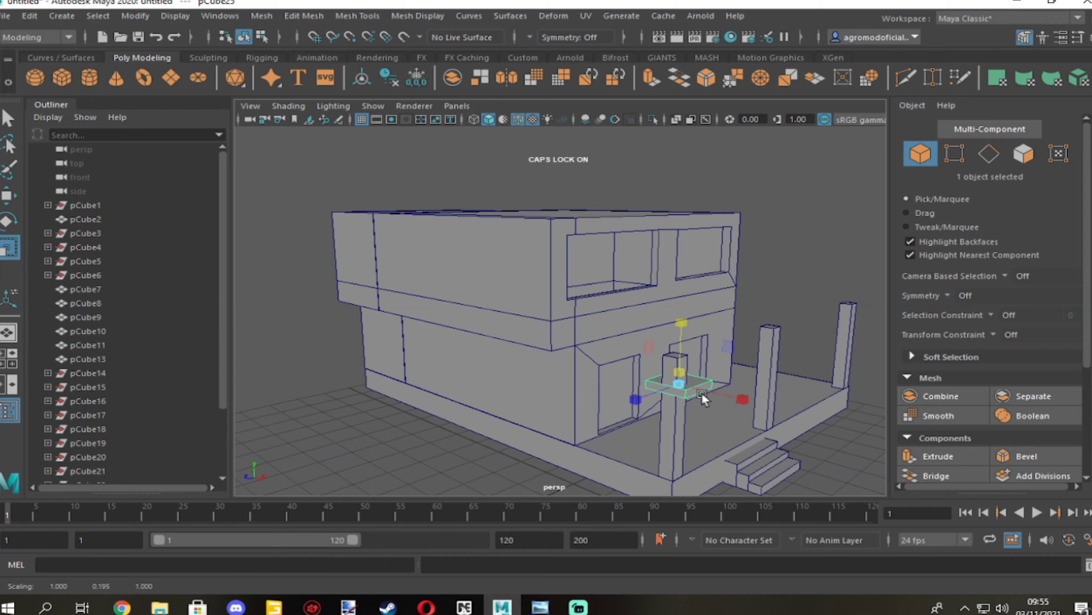
{"action": "scroll", "coordinate": [683, 340], "scroll_direction": "up", "scroll_amount": 3}
{"action": "key", "text": "r"}
{"action": "left_click_drag", "start_coordinate": [689, 309], "coordinate": [665, 312]}
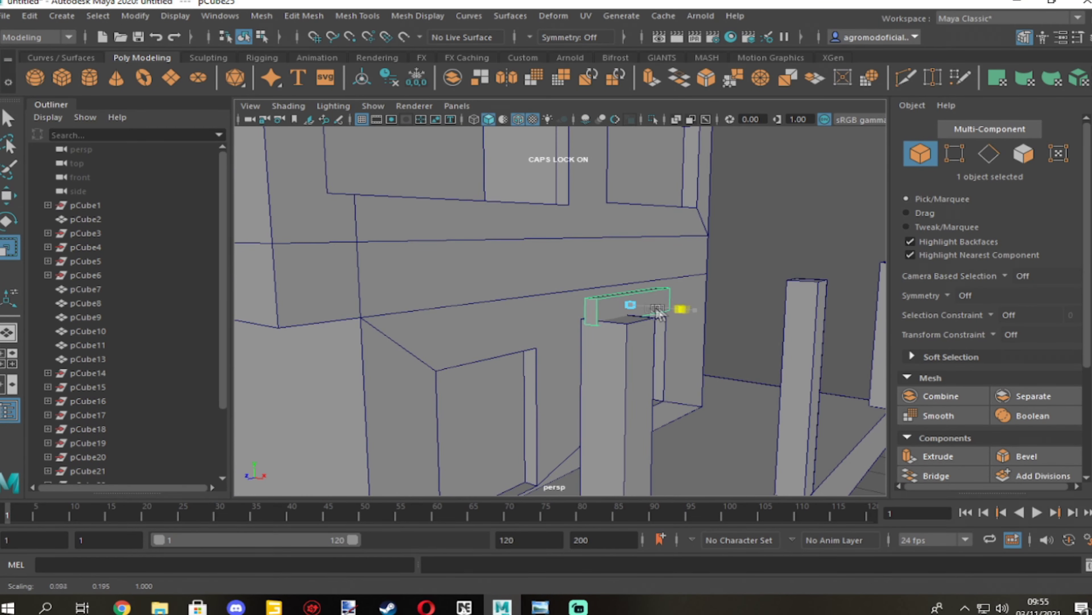
{"action": "scroll", "coordinate": [658, 309], "scroll_direction": "down", "scroll_amount": 3}
{"action": "scroll", "coordinate": [658, 344], "scroll_direction": "down", "scroll_amount": 3}
{"action": "mouse_move", "coordinate": [500, 385]}
{"action": "left_mouse_down", "text": "alt"}
{"action": "mouse_move", "coordinate": [462, 296]}
{"action": "mouse_move", "coordinate": [390, 269]}
{"action": "mouse_move", "coordinate": [415, 303]}
{"action": "mouse_move", "coordinate": [636, 303]}
{"action": "mouse_move", "coordinate": [602, 309]}
{"action": "left_mouse_up", "text": "alt"}
{"action": "key", "text": "alt+Tab"}
{"action": "key", "text": "alt+Tab"}
Select the beam's end face and undo the last scaling change.
{"action": "key", "text": "F11"}
{"action": "left_click", "coordinate": [415, 303]}
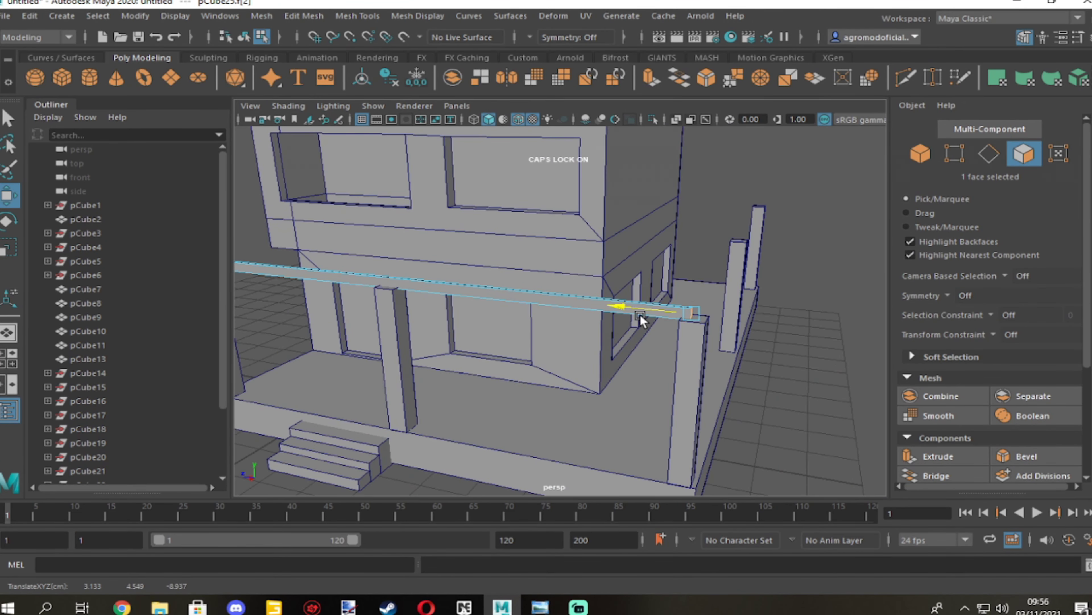
{"action": "scroll", "coordinate": [640, 319], "scroll_direction": "up", "scroll_amount": 3}
{"action": "left_click_drag", "start_coordinate": [634, 366], "coordinate": [637, 409], "text": "alt"}
{"action": "key", "text": "F8"}
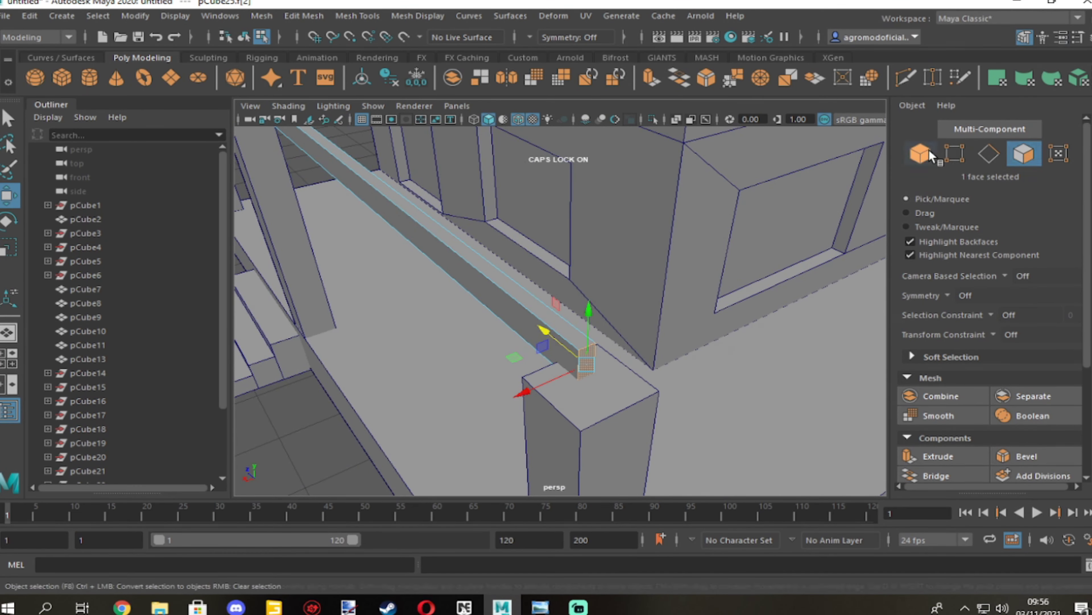
{"action": "key", "text": "ctrl+a"}
{"action": "left_click_drag", "start_coordinate": [499, 335], "coordinate": [770, 275], "text": "alt"}
{"action": "key", "text": "ctrl+z"}
{"action": "key", "text": "w"}
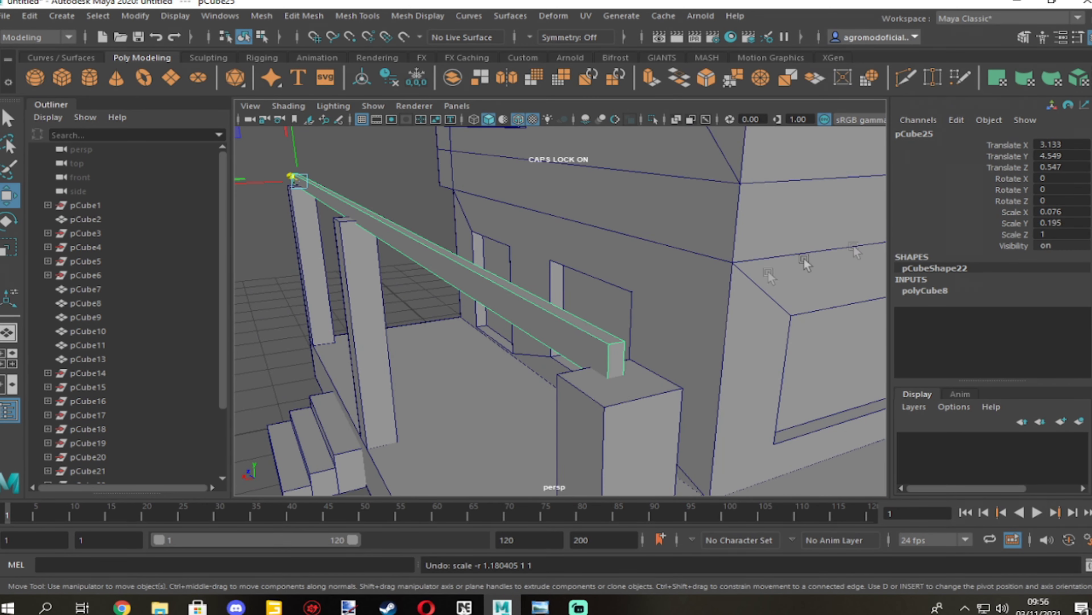
{"action": "key", "text": "ctrl+a"}
{"action": "key", "text": "F11"}
Extrude the beam's end face along the porch front onto the corner pillar.
{"action": "key", "text": "ctrl+e"}
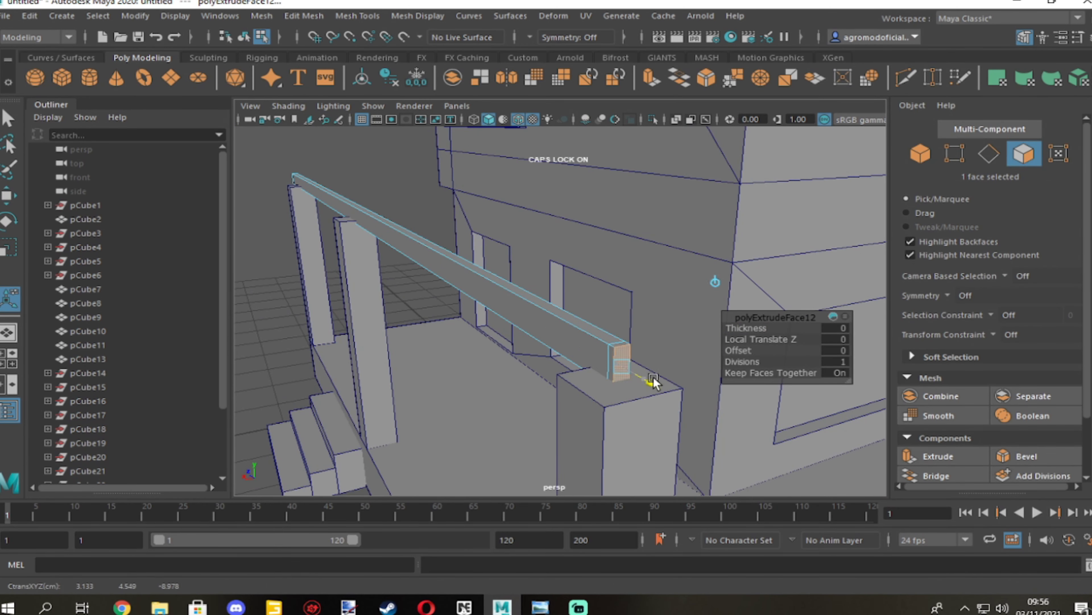
{"action": "left_click_drag", "start_coordinate": [516, 301], "coordinate": [645, 279], "text": "alt"}
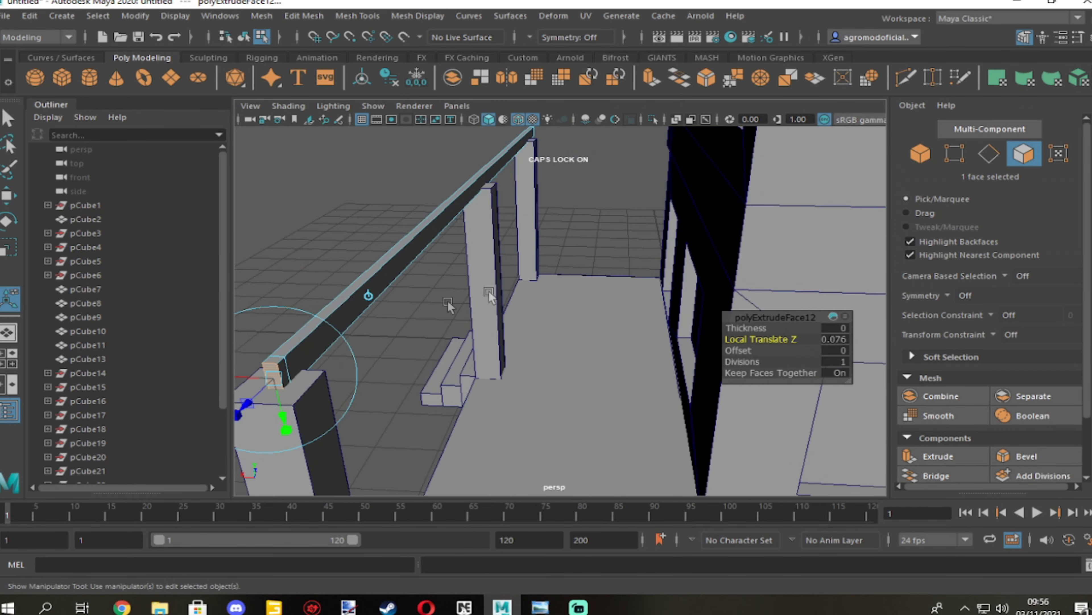
{"action": "key", "text": "ctrl+e"}
{"action": "mouse_move", "coordinate": [301, 308]}
{"action": "left_mouse_down"}
{"action": "mouse_move", "coordinate": [322, 318]}
{"action": "mouse_move", "coordinate": [473, 304]}
{"action": "left_mouse_up"}
{"action": "left_click_drag", "start_coordinate": [473, 303], "coordinate": [490, 318], "text": "alt"}
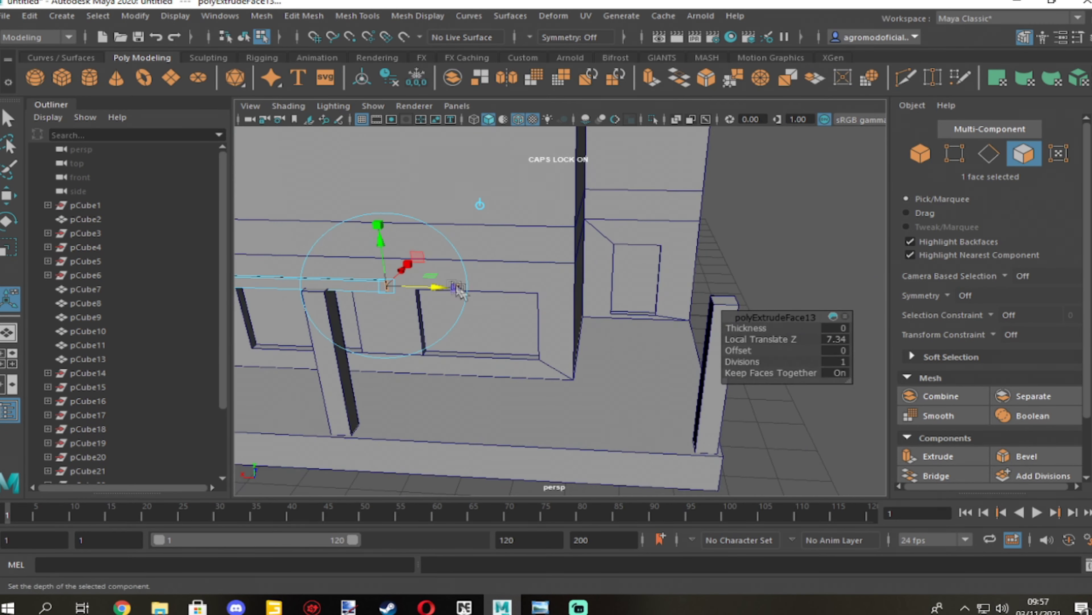
{"action": "mouse_move", "coordinate": [784, 306]}
{"action": "left_mouse_down", "text": "alt"}
{"action": "mouse_move", "coordinate": [675, 273]}
{"action": "mouse_move", "coordinate": [766, 288]}
{"action": "mouse_move", "coordinate": [671, 236]}
{"action": "left_mouse_up", "text": "alt"}
{"action": "scroll", "coordinate": [670, 236], "scroll_direction": "down", "scroll_amount": 3}
{"action": "scroll", "coordinate": [688, 301], "scroll_direction": "up", "scroll_amount": 3}
{"action": "left_click_drag", "start_coordinate": [706, 321], "coordinate": [712, 325]}
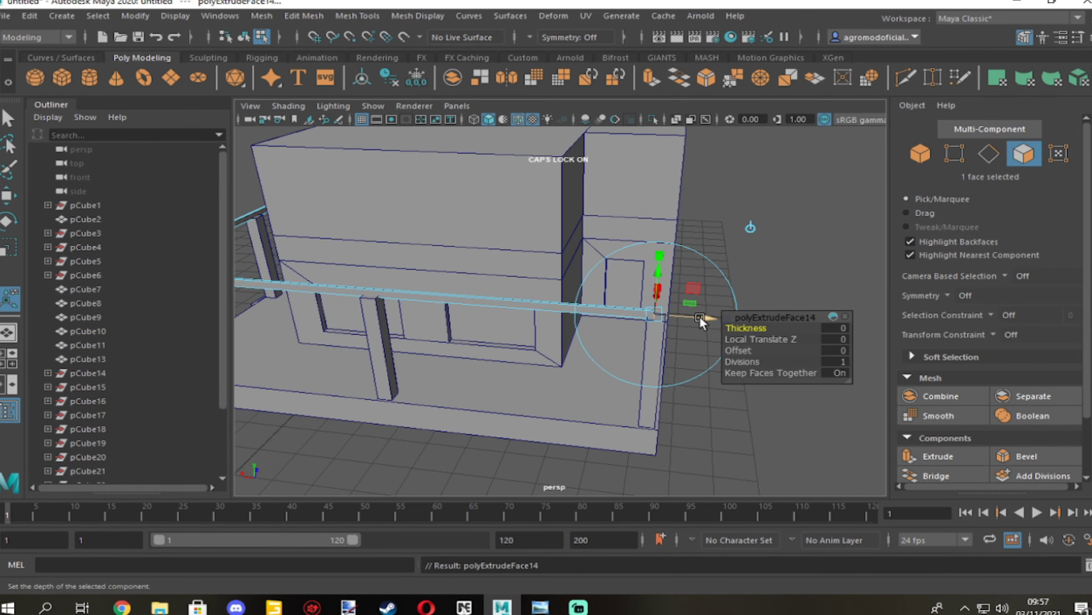
Extrude the beam's corner end face around and along the porch side.
{"action": "left_click_drag", "start_coordinate": [646, 302], "coordinate": [559, 280], "text": "alt"}
{"action": "left_click", "coordinate": [517, 295]}
{"action": "key", "text": "ctrl+e"}
{"action": "left_click_drag", "start_coordinate": [463, 305], "coordinate": [581, 336]}
{"action": "scroll", "coordinate": [559, 301], "scroll_direction": "down", "scroll_amount": 3}
{"action": "left_click", "coordinate": [921, 154]}
{"action": "scroll", "coordinate": [723, 265], "scroll_direction": "down", "scroll_amount": 5}
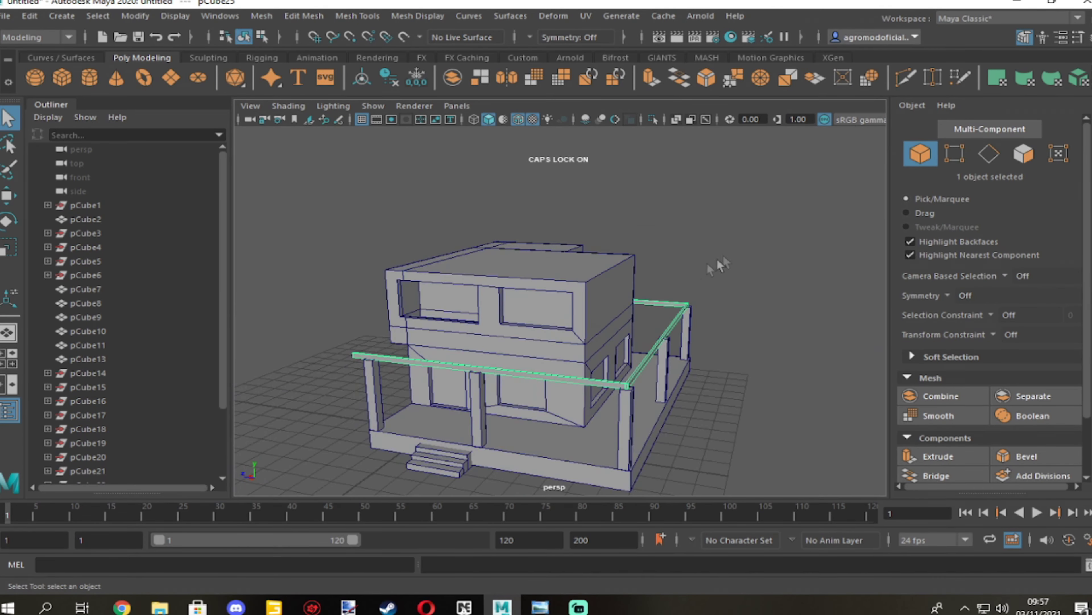
{"action": "left_click_drag", "start_coordinate": [722, 265], "coordinate": [494, 378], "text": "alt"}
{"action": "key", "text": "alt+Tab"}
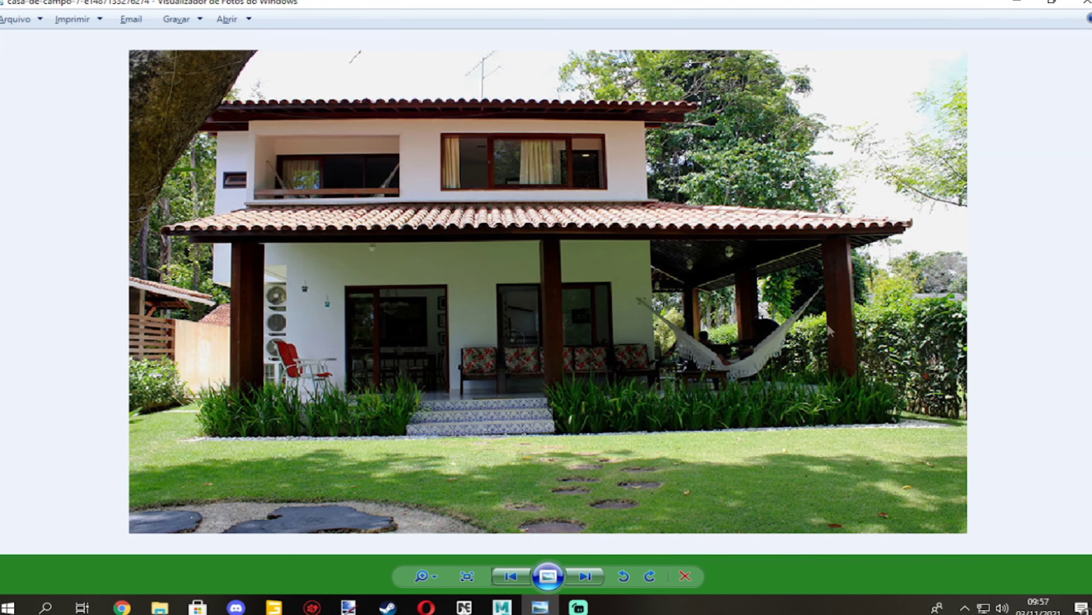
Scale the new box down into a thin, flat rafter.
{"action": "key", "text": "alt+Tab"}
{"action": "left_click", "coordinate": [533, 303]}
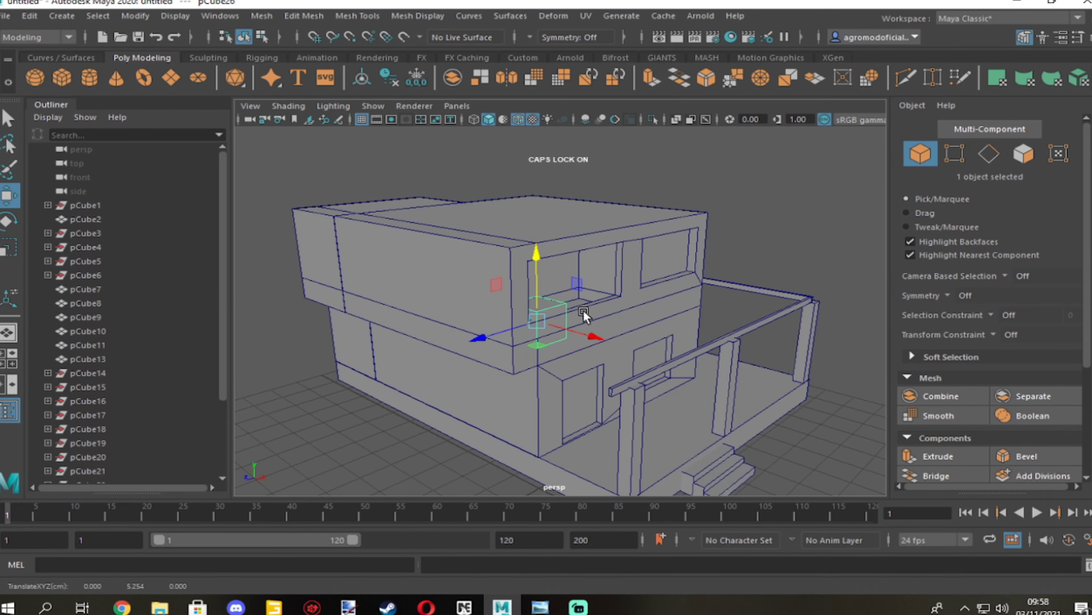
{"action": "key", "text": "alt+Tab"}
{"action": "key", "text": "alt+Tab"}
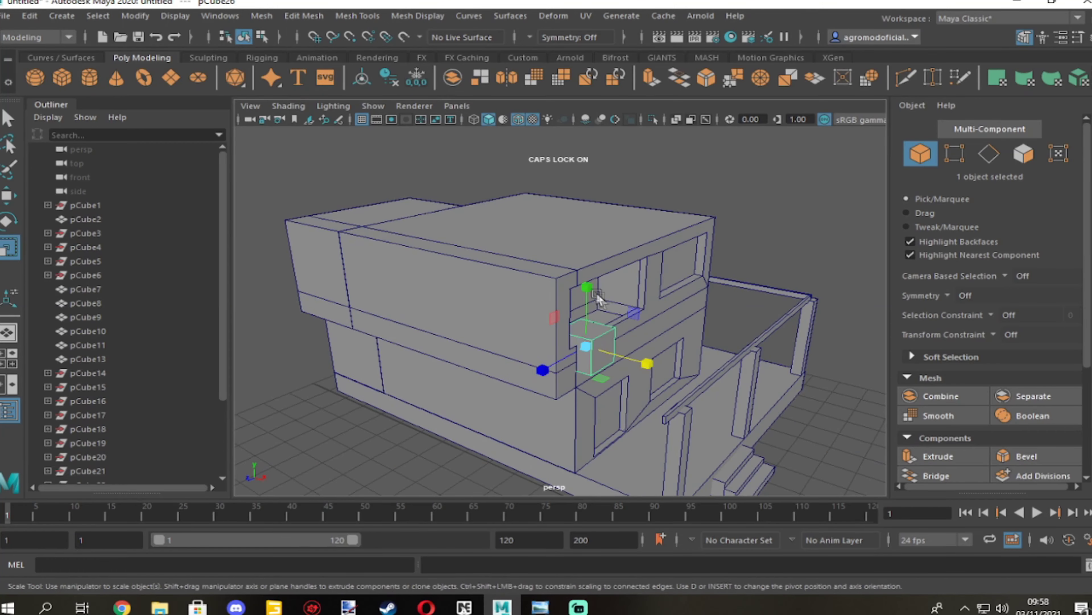
{"action": "scroll", "coordinate": [674, 344], "scroll_direction": "up", "scroll_amount": 2}
{"action": "left_click_drag", "start_coordinate": [665, 324], "coordinate": [650, 314]}
{"action": "scroll", "coordinate": [628, 264], "scroll_direction": "up", "scroll_amount": 3}
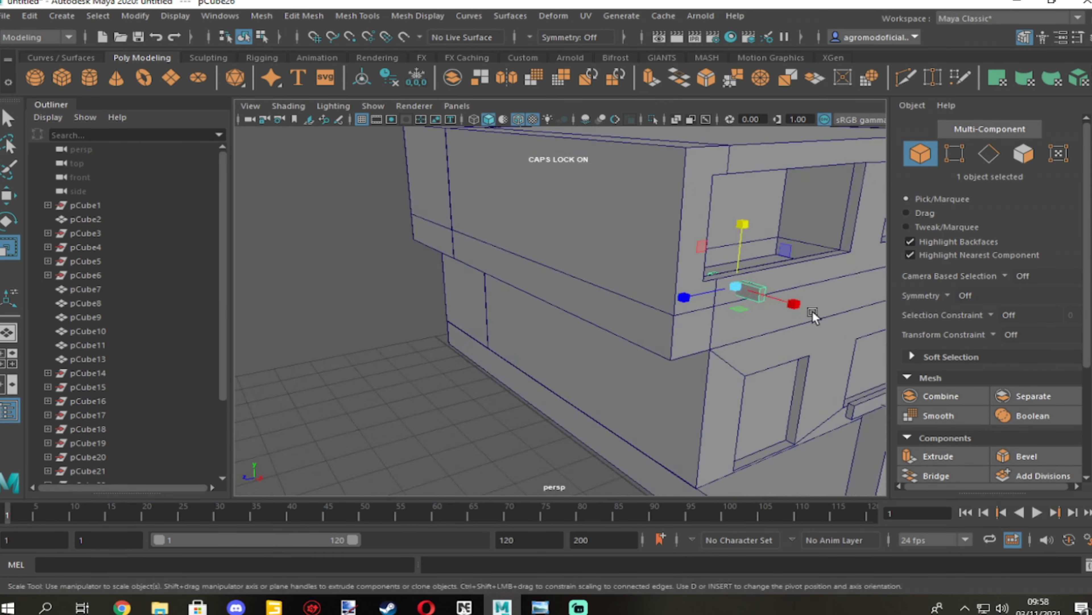
{"action": "scroll", "coordinate": [812, 310], "scroll_direction": "up", "scroll_amount": 3}
{"action": "left_click_drag", "start_coordinate": [323, 149], "coordinate": [332, 191]}
{"action": "scroll", "coordinate": [306, 217], "scroll_direction": "down", "scroll_amount": 5}
Position the rafter and view it from the front to align it with the porch beam.
{"action": "key", "text": "e"}
{"action": "key", "text": "w"}
{"action": "scroll", "coordinate": [603, 215], "scroll_direction": "up", "scroll_amount": 3}
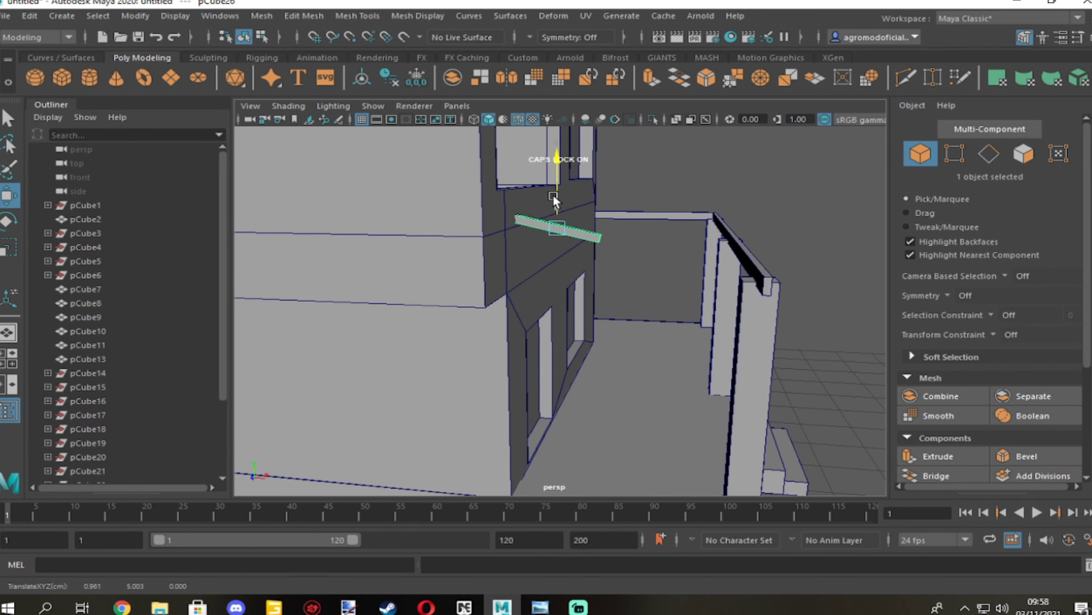
{"action": "mouse_move", "coordinate": [688, 249]}
{"action": "left_mouse_down", "text": "alt+shift"}
{"action": "mouse_move", "coordinate": [654, 306]}
{"action": "mouse_move", "coordinate": [671, 348]}
{"action": "left_mouse_up", "text": "alt+shift"}
{"action": "scroll", "coordinate": [649, 354], "scroll_direction": "down", "scroll_amount": 3}
{"action": "key", "text": "space"}
{"action": "key", "text": "space"}
{"action": "key", "text": "F8"}
Orbit above the porch and duplicate one of the pergola rafters.
{"action": "left_click_drag", "start_coordinate": [623, 301], "coordinate": [521, 338], "text": "alt"}
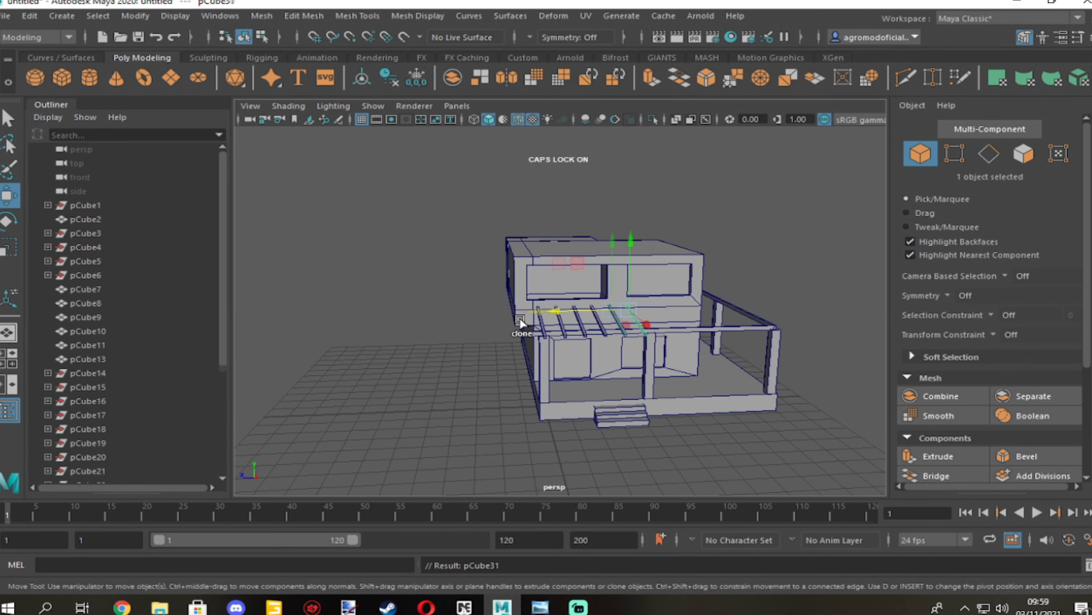
{"action": "left_click_drag", "start_coordinate": [565, 349], "coordinate": [634, 350], "text": "alt"}
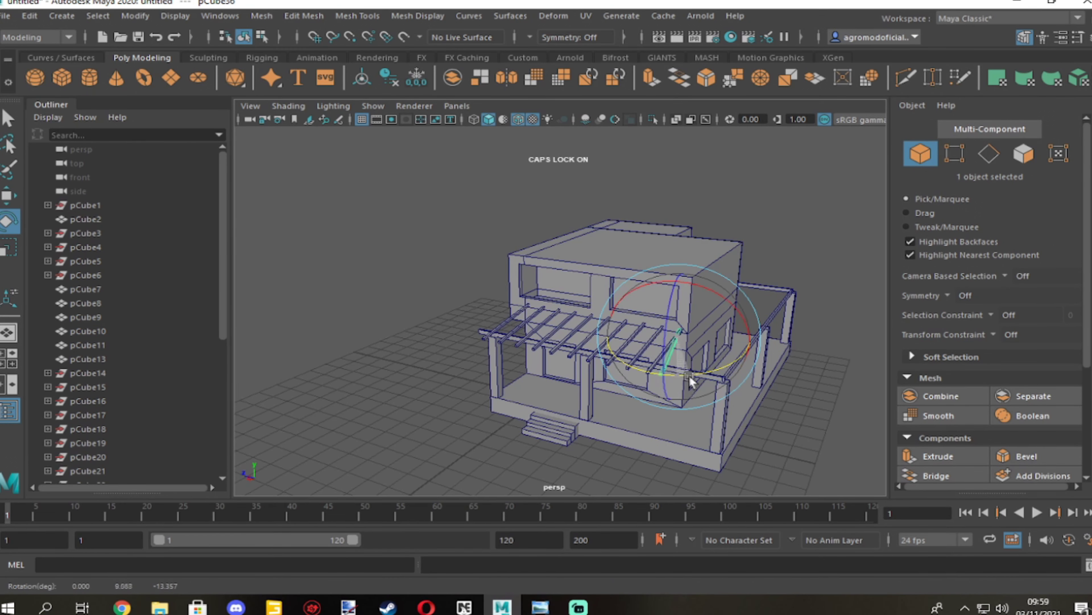
{"action": "scroll", "coordinate": [689, 381], "scroll_direction": "up", "scroll_amount": 4}
{"action": "scroll", "coordinate": [808, 398], "scroll_direction": "up", "scroll_amount": 3}
{"action": "key", "text": "w"}
{"action": "mouse_move", "coordinate": [763, 372]}
{"action": "left_mouse_down", "text": "alt"}
{"action": "mouse_move", "coordinate": [629, 354]}
{"action": "mouse_move", "coordinate": [519, 313]}
{"action": "mouse_move", "coordinate": [673, 313]}
{"action": "mouse_move", "coordinate": [654, 345]}
{"action": "mouse_move", "coordinate": [555, 342]}
{"action": "left_mouse_up", "text": "alt"}
{"action": "key", "text": "ctrl+d"}
Bring the duplicated rafter's end into view in the front view.
{"action": "key", "text": "r"}
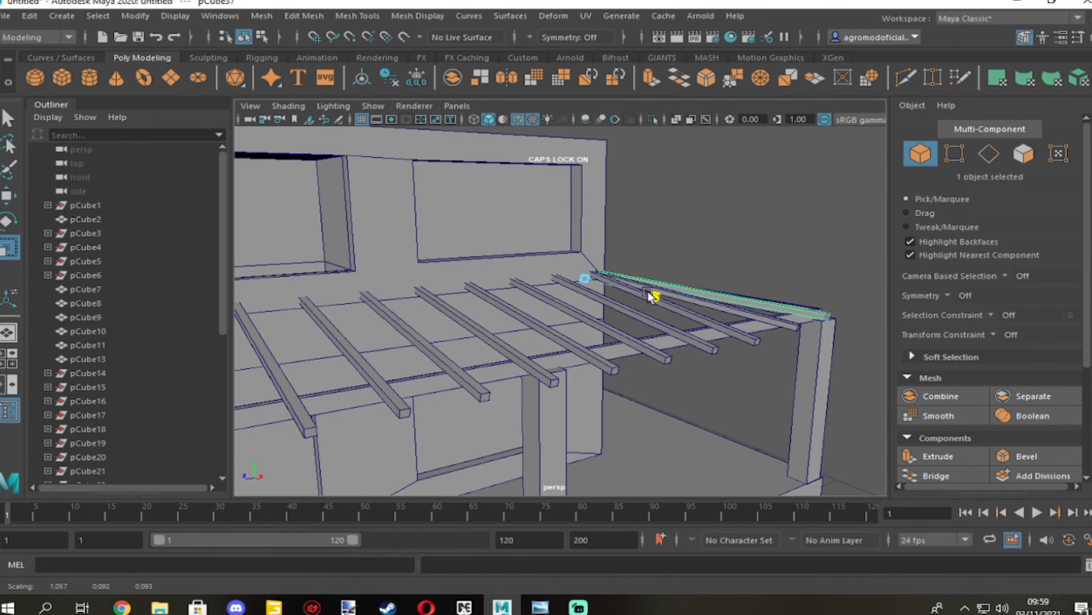
{"action": "key", "text": "space"}
{"action": "scroll", "coordinate": [456, 374], "scroll_direction": "up", "scroll_amount": 3}
{"action": "scroll", "coordinate": [457, 374], "scroll_direction": "down", "scroll_amount": 1}
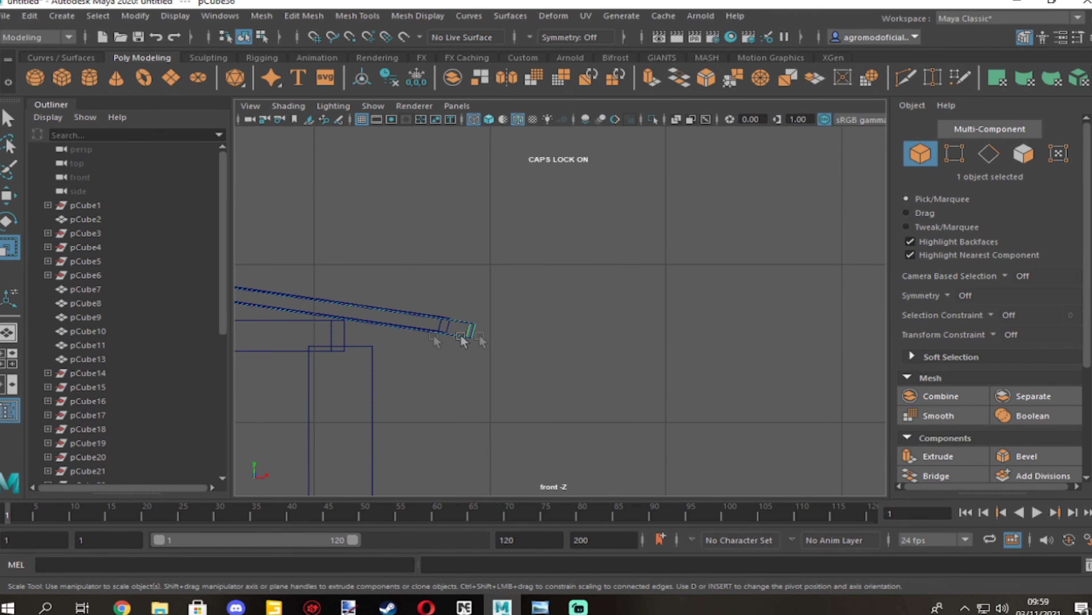
{"action": "middle_click_drag", "start_coordinate": [266, 304], "coordinate": [390, 316], "text": "alt"}
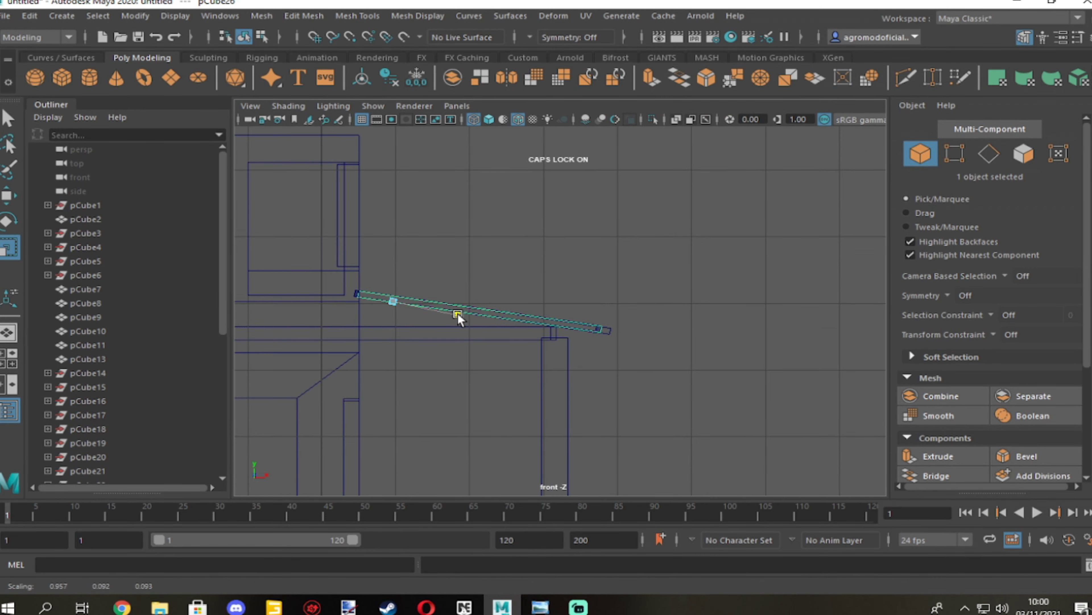
{"action": "key", "text": "space"}
Select one of the rafters under the roof and show its transform values.
{"action": "mouse_move", "coordinate": [473, 310]}
{"action": "left_mouse_down", "text": "alt"}
{"action": "mouse_move", "coordinate": [529, 301]}
{"action": "mouse_move", "coordinate": [443, 301]}
{"action": "left_mouse_up", "text": "alt"}
{"action": "left_click", "coordinate": [442, 301]}
{"action": "mouse_move", "coordinate": [385, 322]}
{"action": "left_mouse_down", "text": "alt"}
{"action": "mouse_move", "coordinate": [638, 320]}
{"action": "mouse_move", "coordinate": [559, 301]}
{"action": "left_mouse_up", "text": "alt"}
{"action": "left_click", "coordinate": [638, 320]}
{"action": "key", "text": "e"}
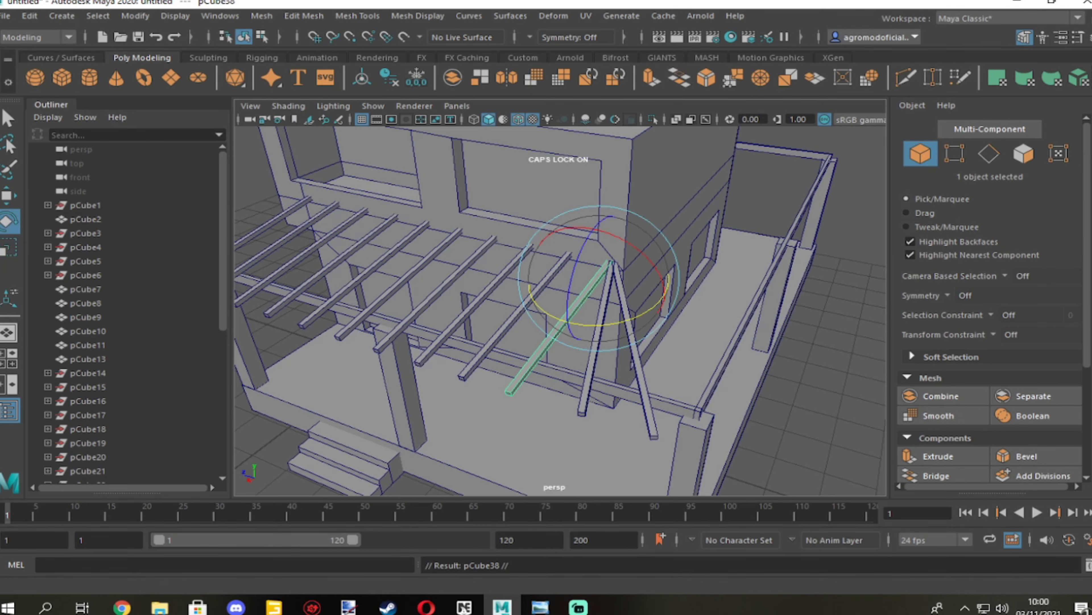
{"action": "key", "text": "w"}
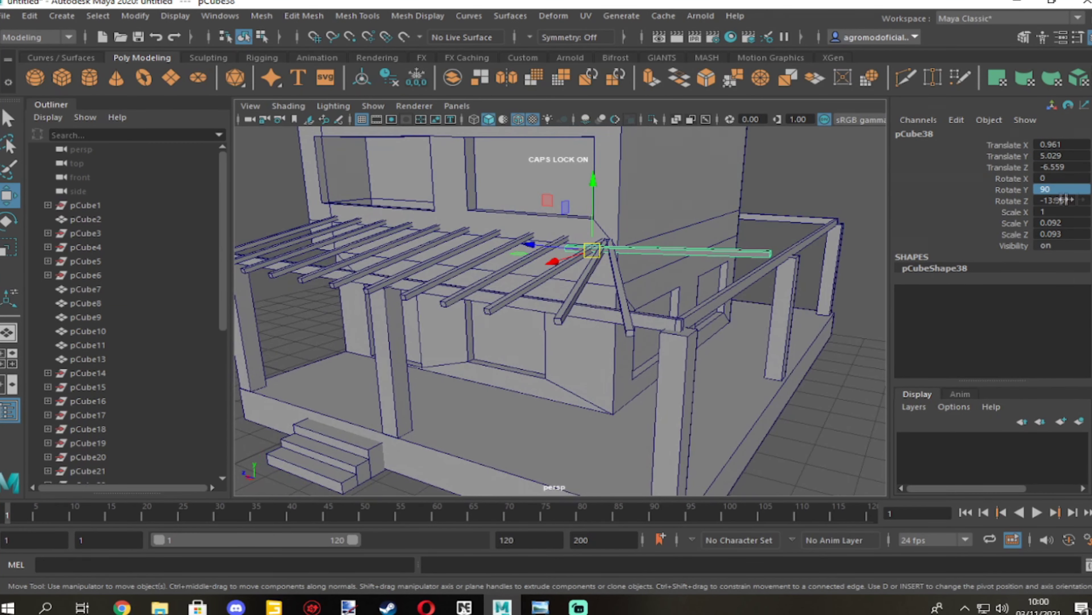
{"action": "left_click_drag", "start_coordinate": [838, 258], "coordinate": [687, 271], "text": "alt"}
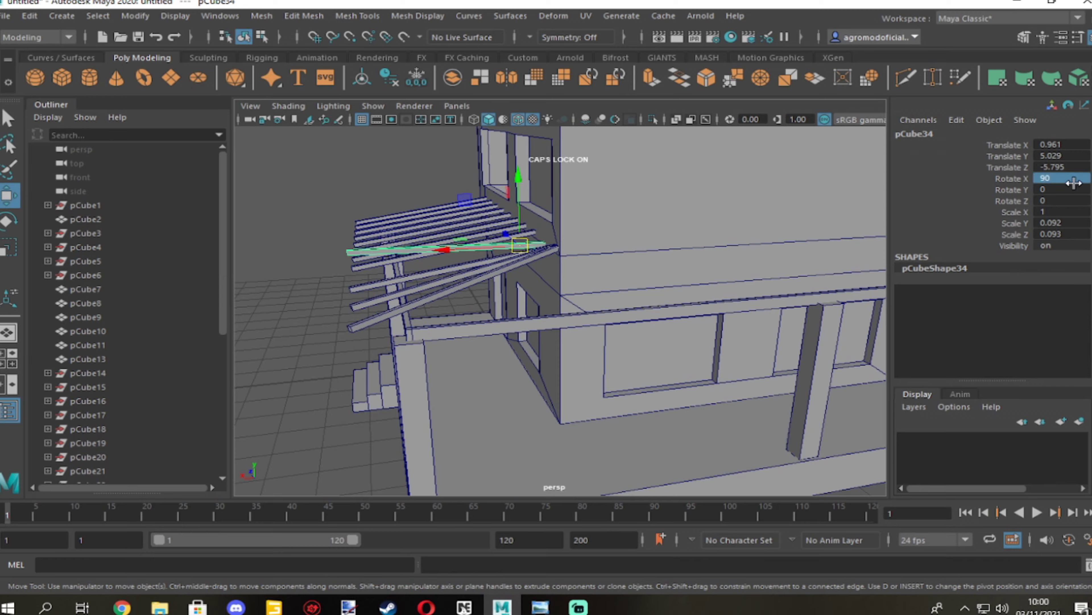
Slide the rafter into position along the side wall.
{"action": "middle_click_drag", "start_coordinate": [490, 286], "coordinate": [538, 276]}
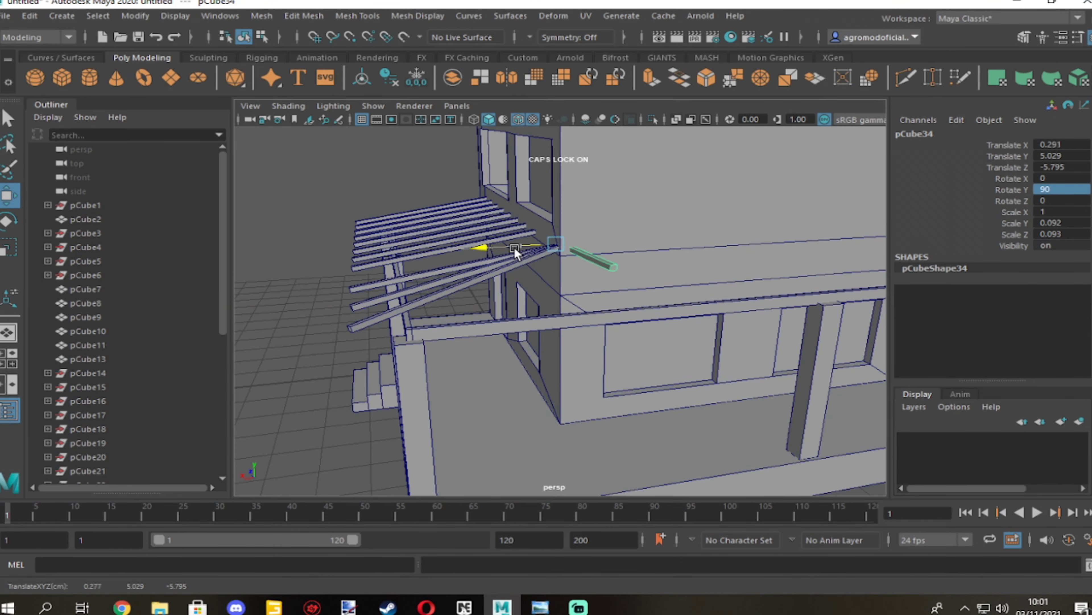
{"action": "left_click_drag", "start_coordinate": [538, 275], "coordinate": [645, 275], "text": "alt"}
{"action": "middle_click_drag", "start_coordinate": [645, 276], "coordinate": [688, 275]}
{"action": "left_click_drag", "start_coordinate": [688, 276], "coordinate": [739, 355]}
{"action": "middle_click_drag", "start_coordinate": [739, 355], "coordinate": [698, 390], "text": "alt"}
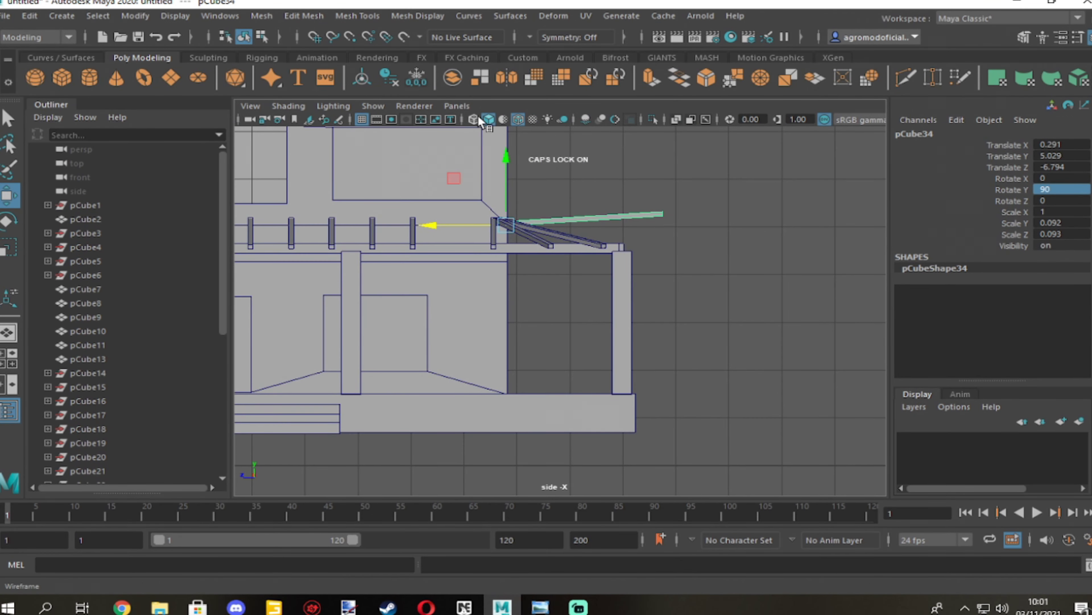
Lower the rafter's outer end by moving its end vertices.
{"action": "key", "text": "4"}
{"action": "left_click", "coordinate": [1023, 37]}
{"action": "left_click_drag", "start_coordinate": [667, 175], "coordinate": [667, 203]}
{"action": "middle_click_drag", "start_coordinate": [667, 202], "coordinate": [559, 299], "text": "alt"}
{"action": "mouse_move", "coordinate": [630, 300]}
{"action": "left_mouse_down", "text": "alt"}
{"action": "mouse_move", "coordinate": [489, 234]}
{"action": "mouse_move", "coordinate": [543, 239]}
{"action": "left_mouse_up", "text": "alt"}
{"action": "key", "text": "F8"}
Select the four vertices at the beam end and check the beam in perspective.
{"action": "key", "text": "F9"}
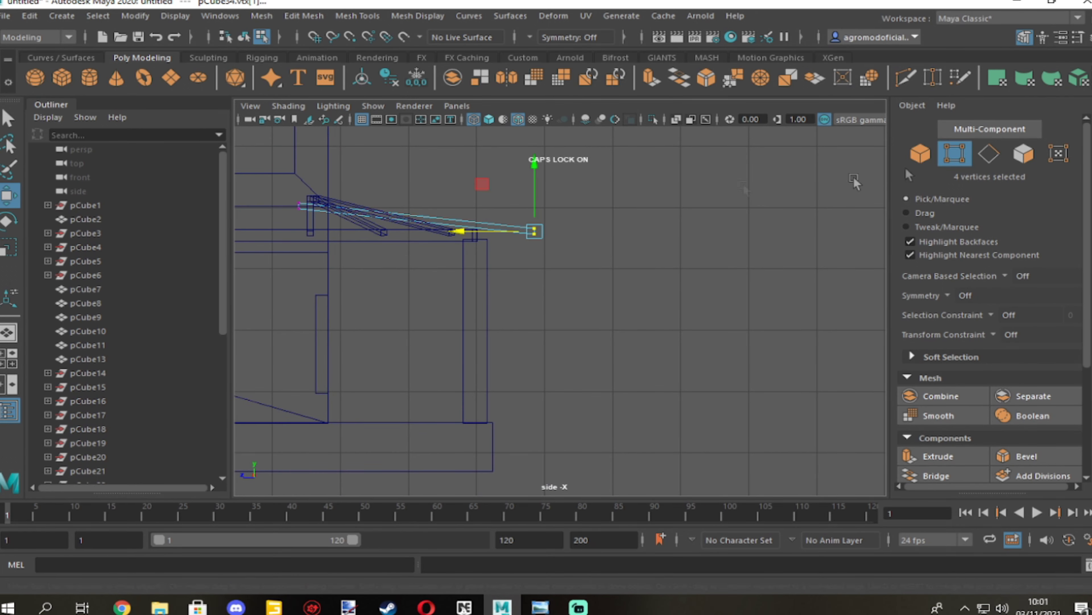
{"action": "scroll", "coordinate": [544, 239], "scroll_direction": "up", "scroll_amount": 3}
{"action": "middle_click_drag", "start_coordinate": [544, 239], "coordinate": [535, 372], "text": "alt"}
{"action": "key", "text": "space"}
{"action": "mouse_move", "coordinate": [611, 336]}
{"action": "left_mouse_down"}
{"action": "mouse_move", "coordinate": [559, 337]}
{"action": "mouse_move", "coordinate": [600, 210]}
{"action": "left_mouse_up"}
{"action": "key", "text": "F8"}
{"action": "key", "text": "space"}
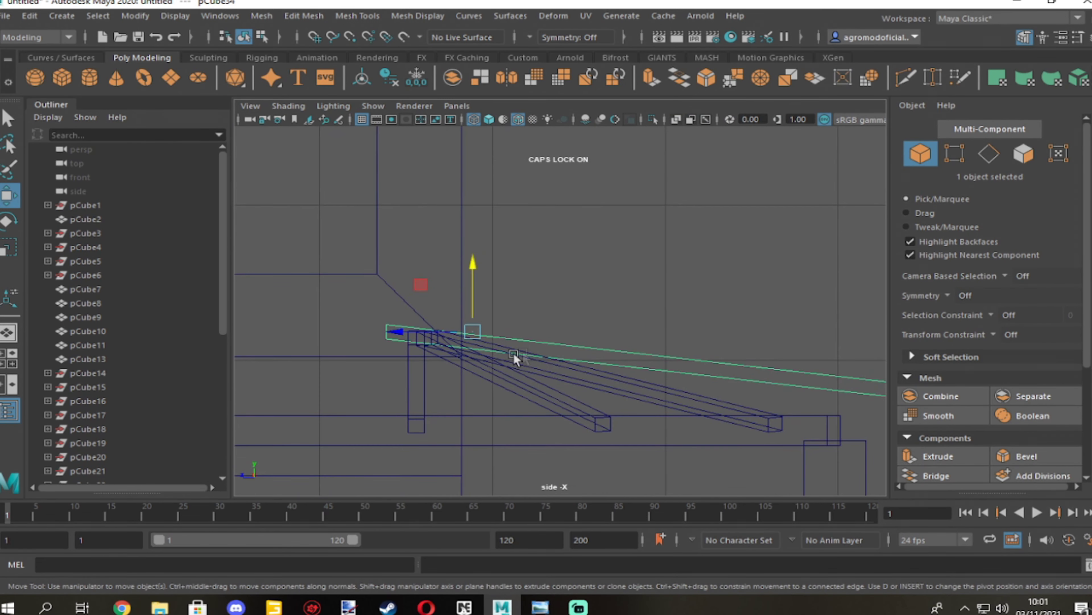
Select the four vertices at the beam's right end, then frame the beam in perspective.
{"action": "middle_click_drag", "start_coordinate": [471, 310], "coordinate": [261, 245], "text": "alt"}
{"action": "key", "text": "F9"}
{"action": "left_click_drag", "start_coordinate": [809, 373], "coordinate": [843, 404]}
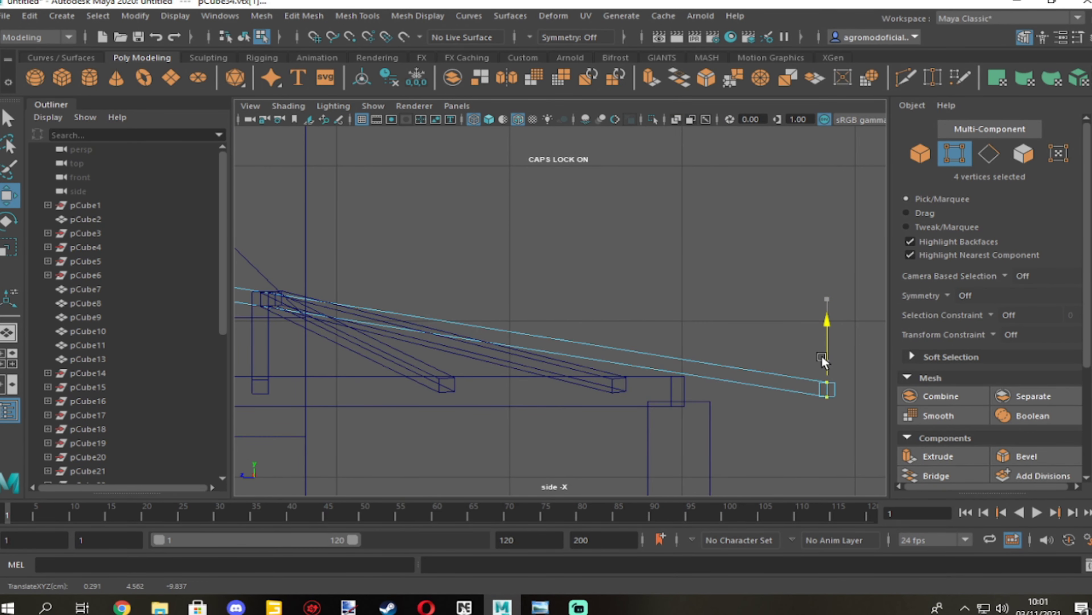
{"action": "key", "text": "F8"}
{"action": "key", "text": "space"}
{"action": "key", "text": "space"}
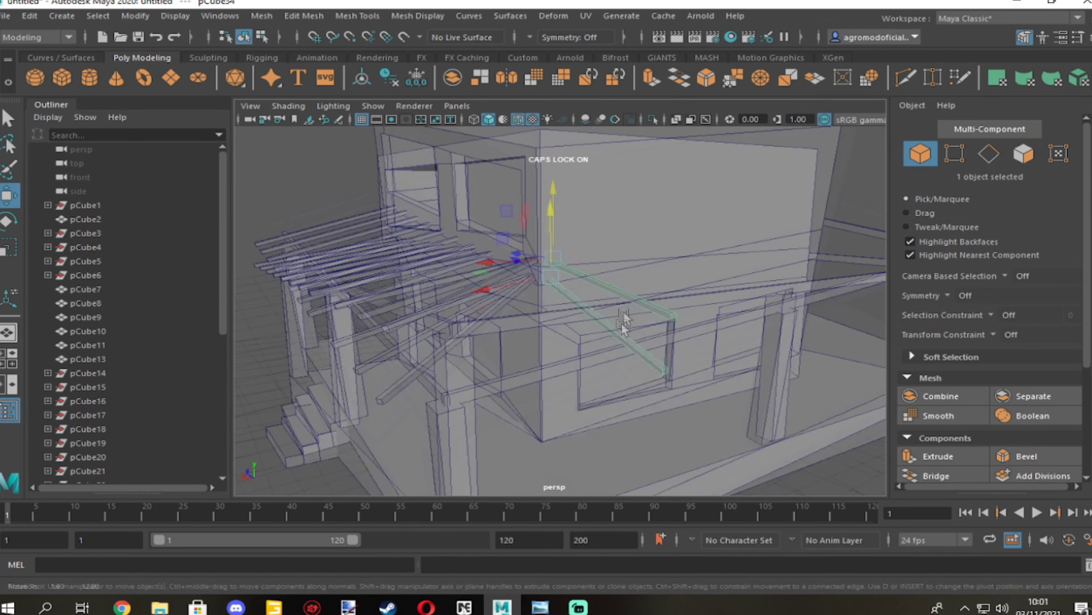
{"action": "key", "text": "f"}
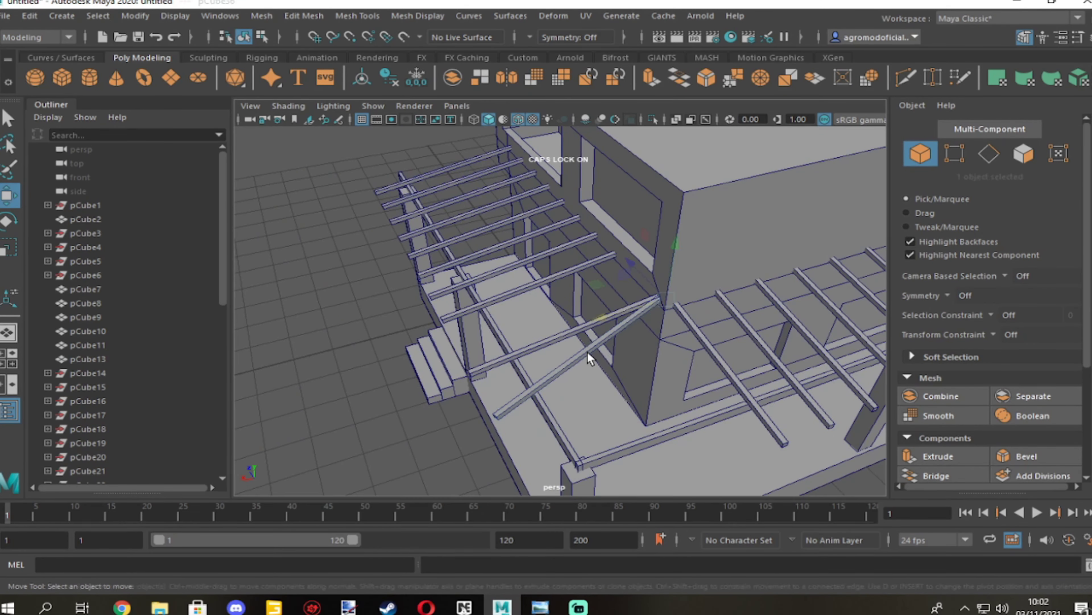
Edit rafter beam pCube46's Y rotation and clone it along the porch.
{"action": "left_click", "coordinate": [589, 357]}
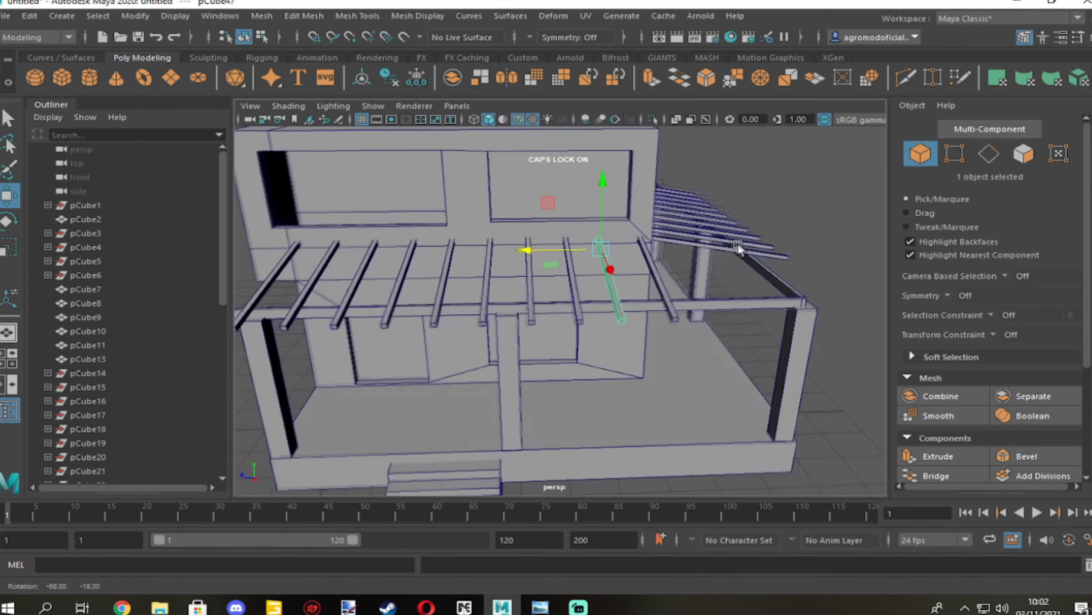
{"action": "left_click_drag", "start_coordinate": [590, 357], "coordinate": [555, 319], "text": "alt"}
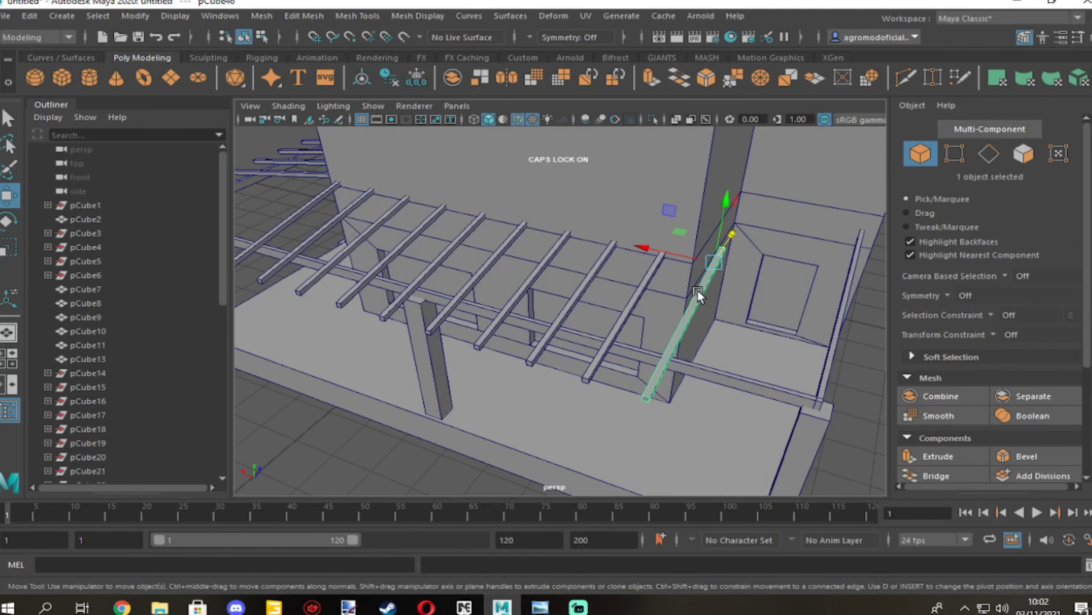
{"action": "key", "text": "e"}
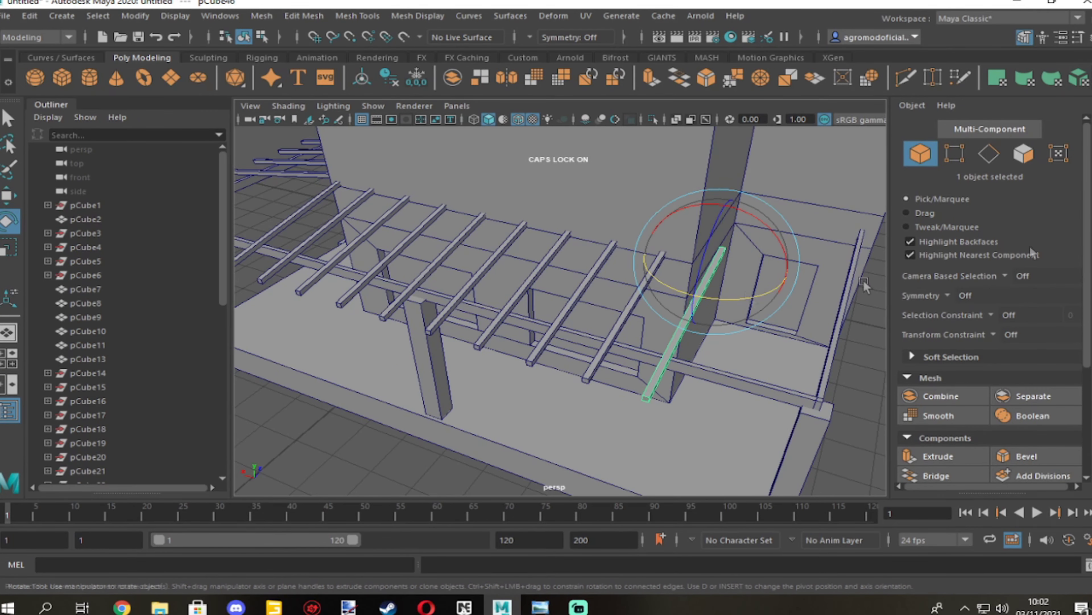
{"action": "left_click", "coordinate": [1088, 37]}
{"action": "left_click", "coordinate": [1069, 189]}
{"action": "key", "text": "w"}
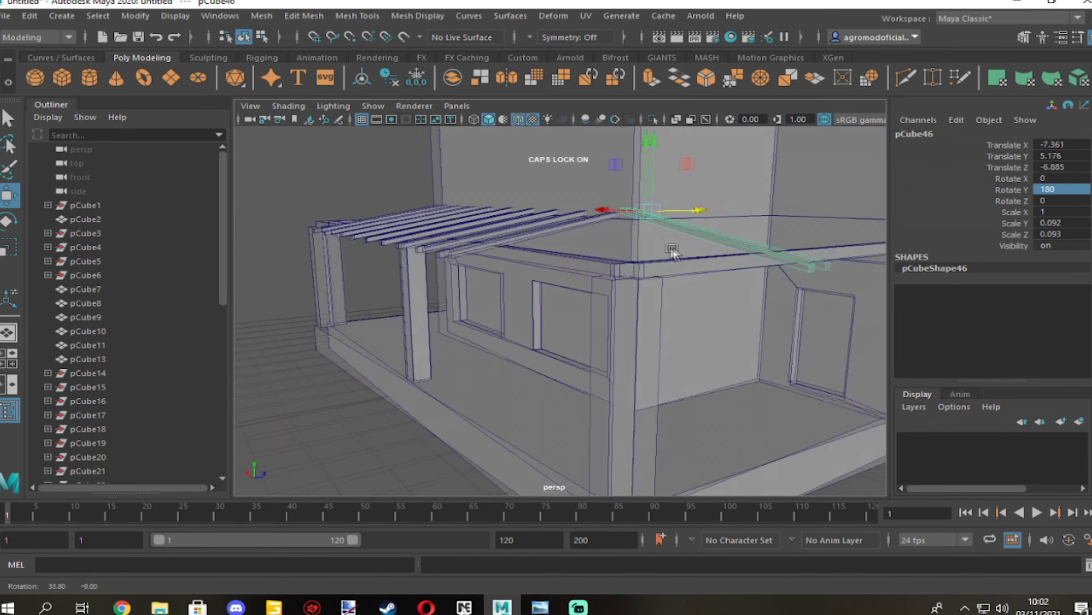
{"action": "mouse_move", "coordinate": [683, 208]}
{"action": "left_mouse_down", "text": "alt"}
{"action": "mouse_move", "coordinate": [655, 251]}
{"action": "mouse_move", "coordinate": [676, 248]}
{"action": "mouse_move", "coordinate": [463, 300]}
{"action": "mouse_move", "coordinate": [422, 285]}
{"action": "left_mouse_up", "text": "alt"}
Swing the angled rafter pCube35 to a new angle.
{"action": "left_click", "coordinate": [463, 301]}
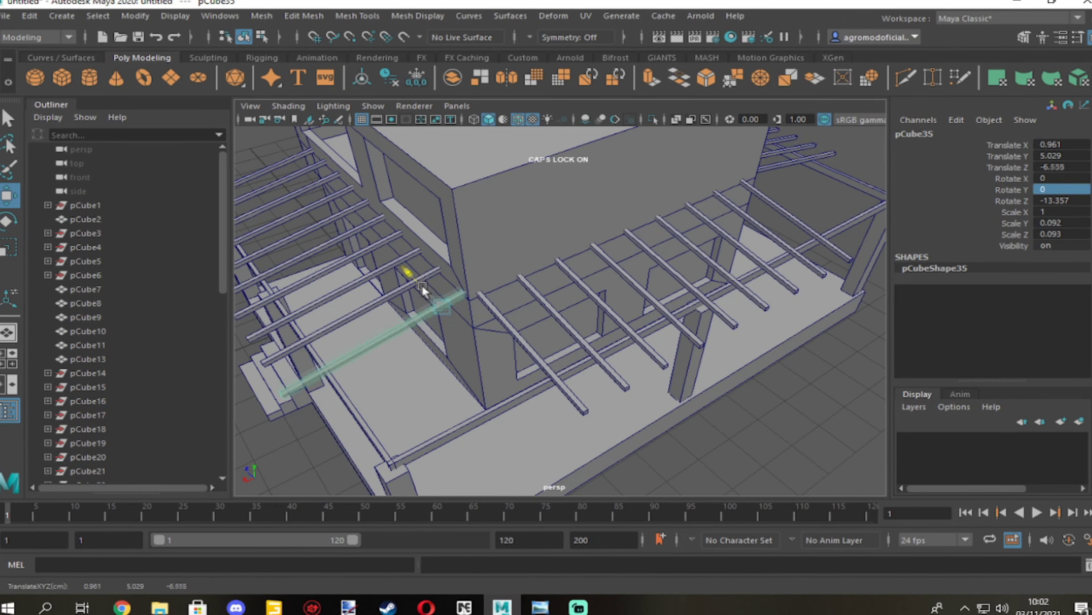
{"action": "key", "text": "e"}
{"action": "mouse_move", "coordinate": [465, 348]}
{"action": "left_mouse_down"}
{"action": "mouse_move", "coordinate": [483, 344]}
{"action": "mouse_move", "coordinate": [610, 226]}
{"action": "mouse_move", "coordinate": [624, 288]}
{"action": "mouse_move", "coordinate": [545, 256]}
{"action": "left_mouse_up"}
{"action": "key", "text": "w"}
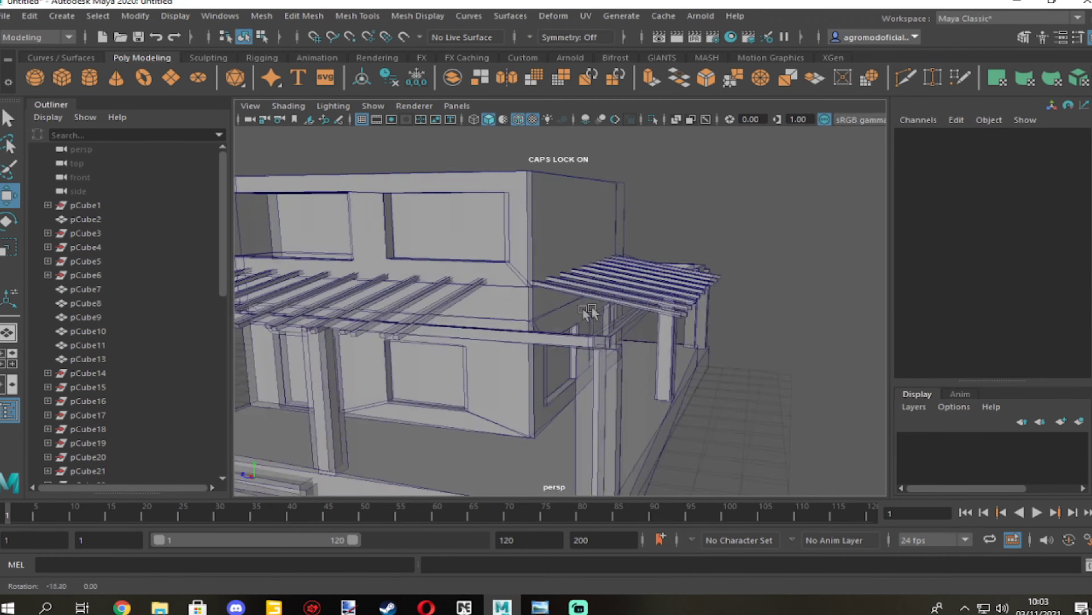
Compare the wider view of the house against the reference photo.
{"action": "left_click_drag", "start_coordinate": [479, 288], "coordinate": [664, 339], "text": "alt"}
{"action": "key", "text": "alt+Tab"}
{"action": "key", "text": "alt+Tab"}
{"action": "key", "text": "alt+Tab"}
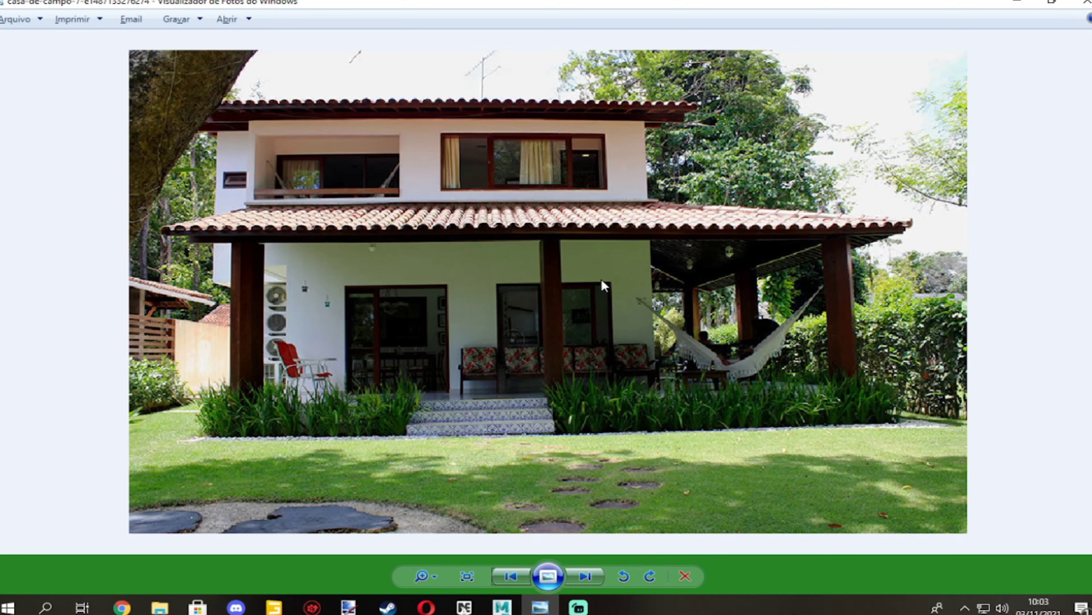
{"action": "key", "text": "alt+Tab"}
Flatten the small box near the pergola into a thin slab and lower it onto the pergola.
{"action": "left_click", "coordinate": [585, 317]}
{"action": "key", "text": "r"}
{"action": "mouse_move", "coordinate": [618, 301]}
{"action": "left_mouse_down"}
{"action": "mouse_move", "coordinate": [611, 336]}
{"action": "mouse_move", "coordinate": [668, 299]}
{"action": "left_mouse_up"}
{"action": "key", "text": "e"}
{"action": "key", "text": "w"}
{"action": "mouse_move", "coordinate": [601, 245]}
{"action": "left_mouse_down"}
{"action": "mouse_move", "coordinate": [609, 263]}
{"action": "mouse_move", "coordinate": [650, 276]}
{"action": "left_mouse_up"}
Tilt the slab in the four-view layout to match the rafters' slope.
{"action": "key", "text": "e"}
{"action": "key", "text": "space"}
{"action": "scroll", "coordinate": [621, 335], "scroll_direction": "up", "scroll_amount": 3}
{"action": "left_click_drag", "start_coordinate": [622, 335], "coordinate": [628, 334]}
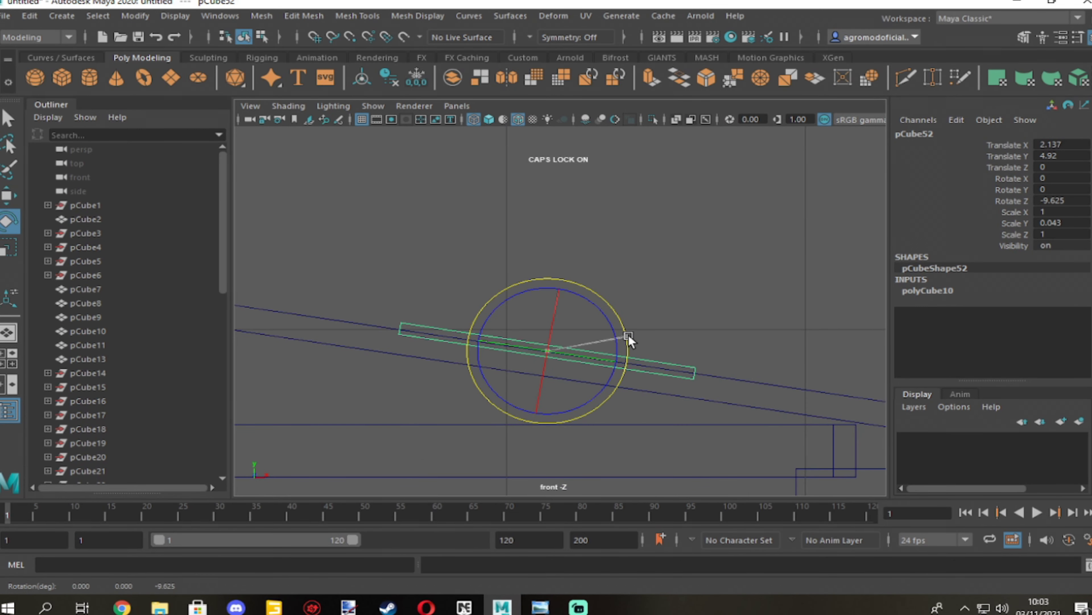
{"action": "key", "text": "w"}
Stretch the slab lengthwise.
{"action": "left_click", "coordinate": [1024, 37]}
{"action": "key", "text": "r"}
{"action": "left_click_drag", "start_coordinate": [619, 354], "coordinate": [665, 387]}
{"action": "scroll", "coordinate": [624, 383], "scroll_direction": "down", "scroll_amount": 4}
{"action": "scroll", "coordinate": [592, 361], "scroll_direction": "up", "scroll_amount": 3}
Pull the vertices at the slab's right end further out.
{"action": "key", "text": "w"}
{"action": "middle_click_drag", "start_coordinate": [645, 301], "coordinate": [387, 345], "text": "alt"}
{"action": "left_click_drag", "start_coordinate": [559, 336], "coordinate": [618, 378]}
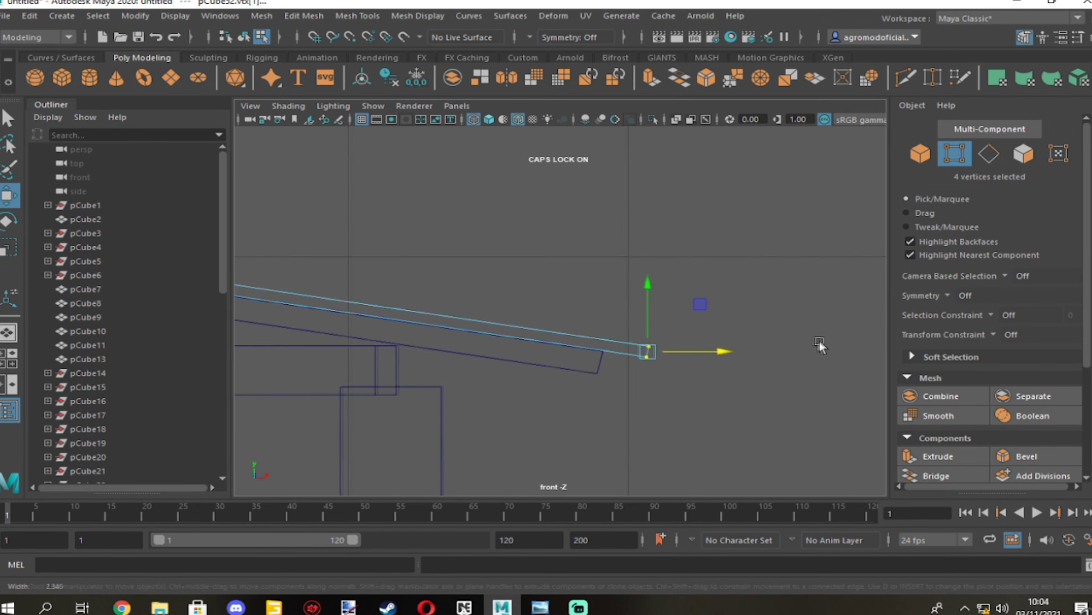
{"action": "key", "text": "space"}
{"action": "left_click_drag", "start_coordinate": [768, 259], "coordinate": [769, 232]}
{"action": "key", "text": "F8"}
{"action": "key", "text": "r"}
Compare the slab against the reference photo and select its outer face.
{"action": "key", "text": "alt+Tab"}
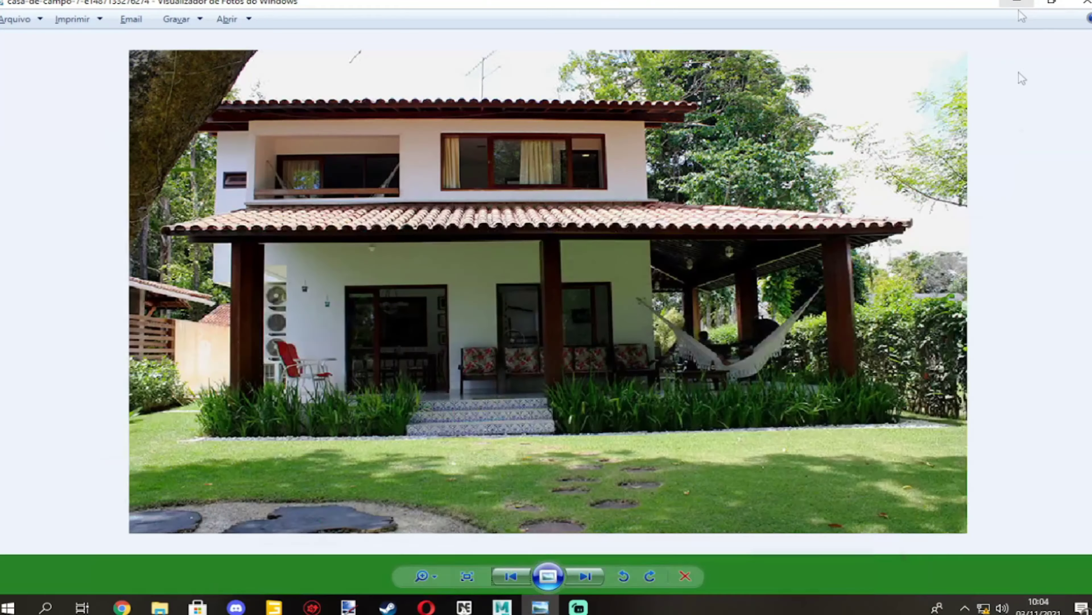
{"action": "left_click", "coordinate": [1018, 3]}
{"action": "mouse_move", "coordinate": [426, 607]}
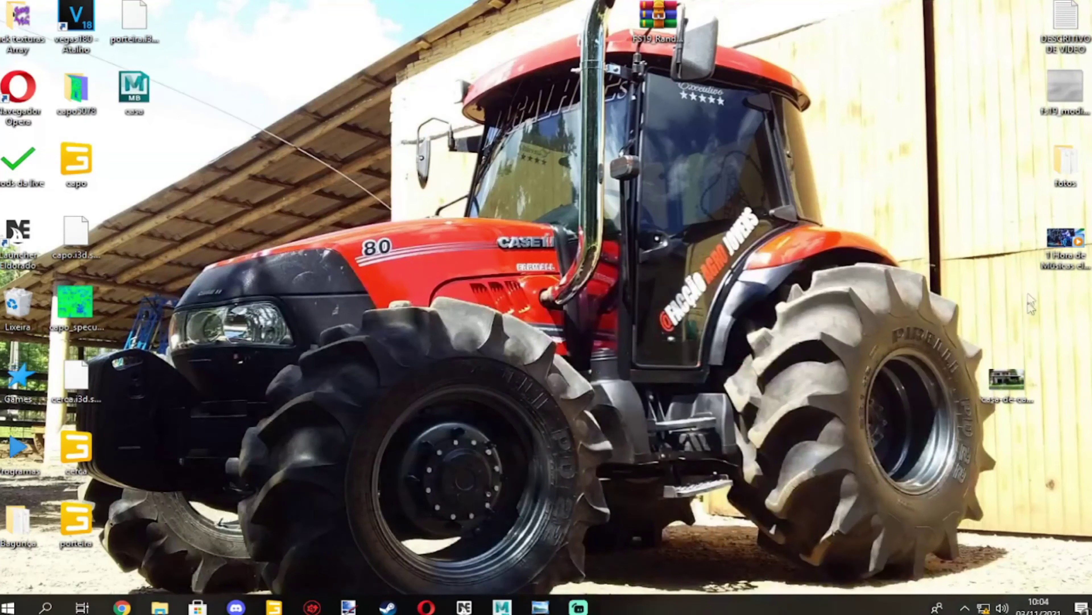
{"action": "left_click", "coordinate": [502, 607]}
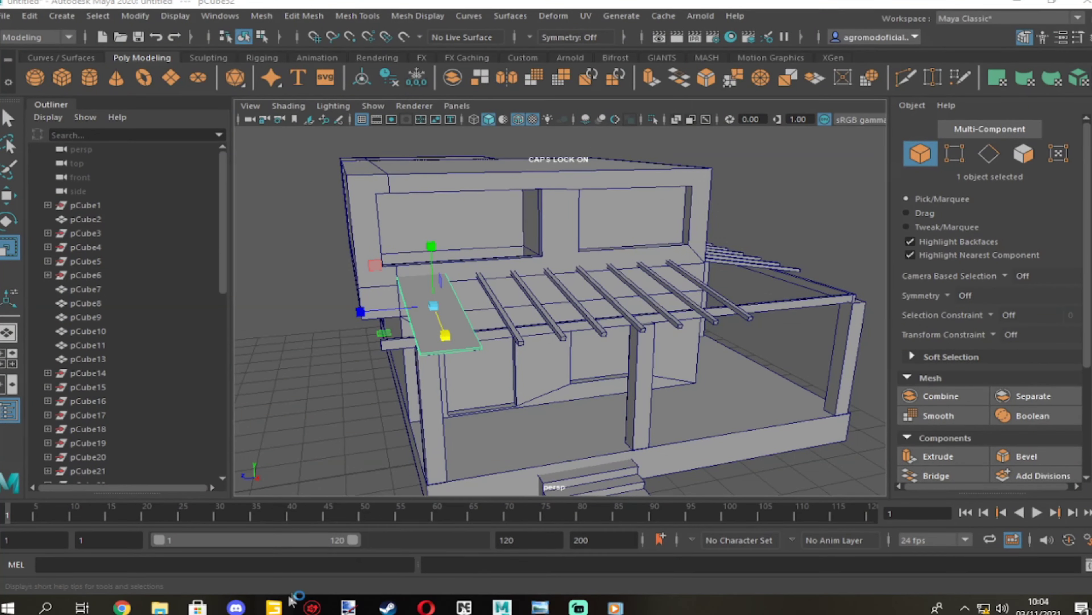
{"action": "mouse_move", "coordinate": [537, 348]}
{"action": "left_mouse_down", "text": "alt"}
{"action": "mouse_move", "coordinate": [362, 290]}
{"action": "mouse_move", "coordinate": [516, 327]}
{"action": "left_mouse_up", "text": "alt"}
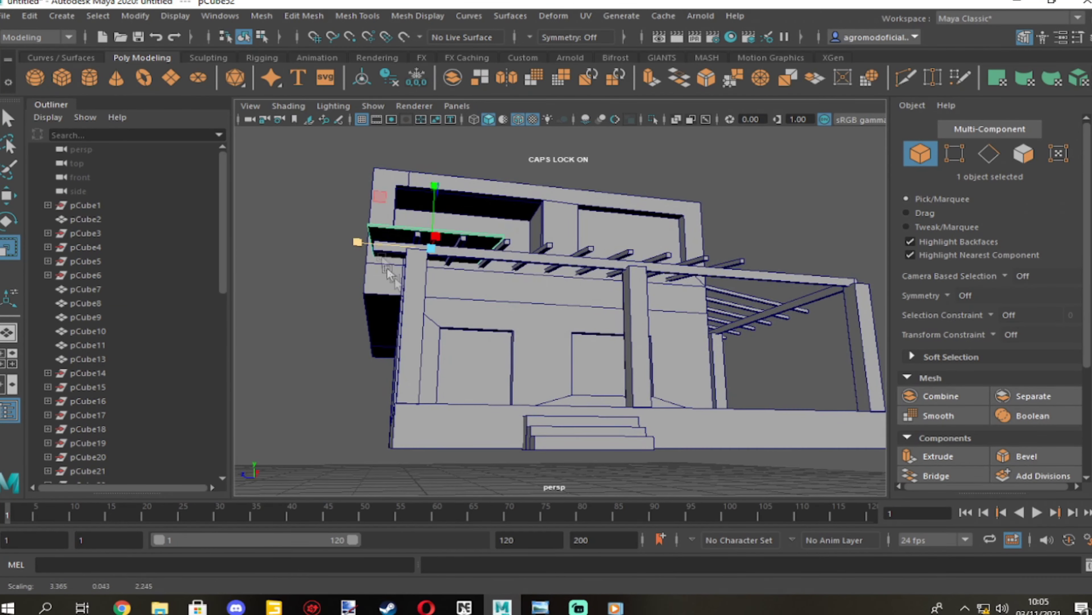
{"action": "scroll", "coordinate": [614, 350], "scroll_direction": "up", "scroll_amount": 5}
{"action": "mouse_move", "coordinate": [558, 360]}
{"action": "left_mouse_down", "text": "alt"}
{"action": "mouse_move", "coordinate": [398, 342]}
{"action": "mouse_move", "coordinate": [495, 375]}
{"action": "left_mouse_up", "text": "alt"}
{"action": "key", "text": "alt+Tab"}
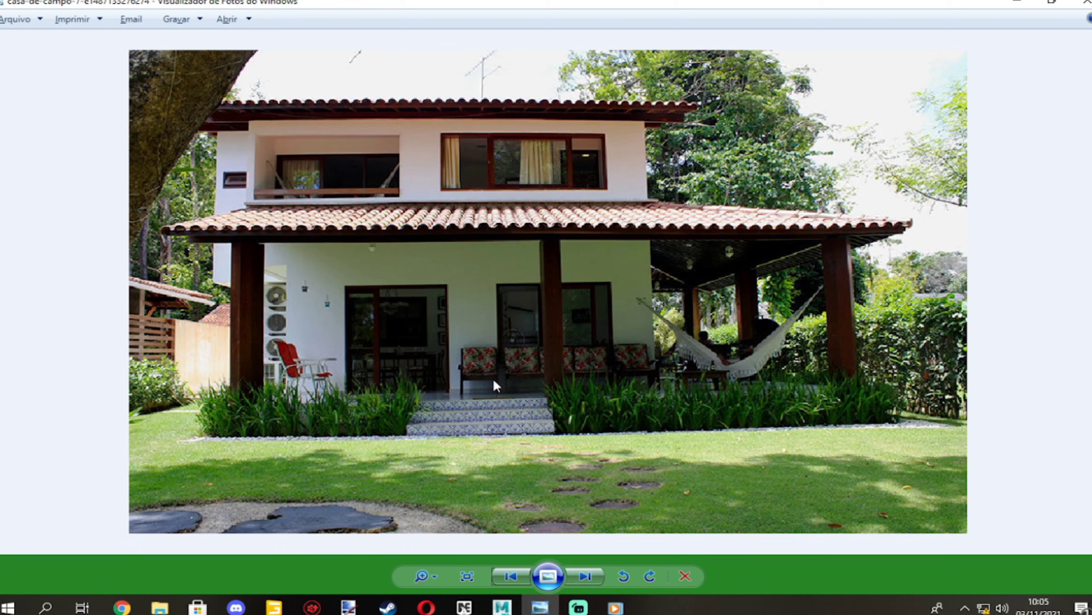
{"action": "key", "text": "alt+Tab"}
{"action": "left_click_drag", "start_coordinate": [559, 396], "coordinate": [774, 452], "text": "alt"}
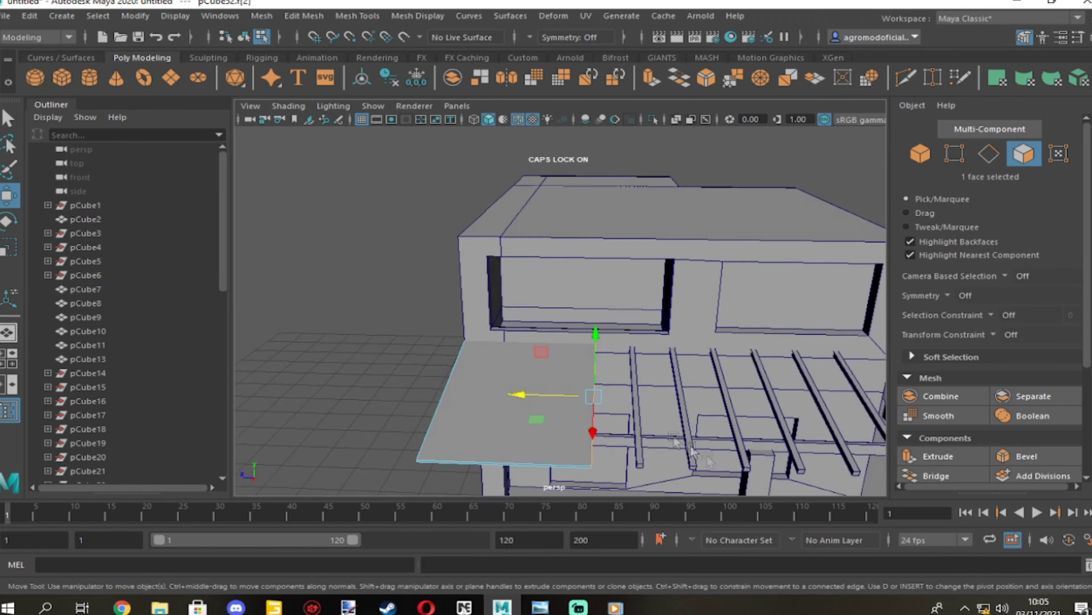
Push the slab face out over the porch, then discard a slab turned 90° in Y.
{"action": "mouse_move", "coordinate": [593, 402]}
{"action": "left_mouse_down"}
{"action": "mouse_move", "coordinate": [774, 451]}
{"action": "mouse_move", "coordinate": [541, 344]}
{"action": "left_mouse_up"}
{"action": "scroll", "coordinate": [541, 344], "scroll_direction": "up", "scroll_amount": 3}
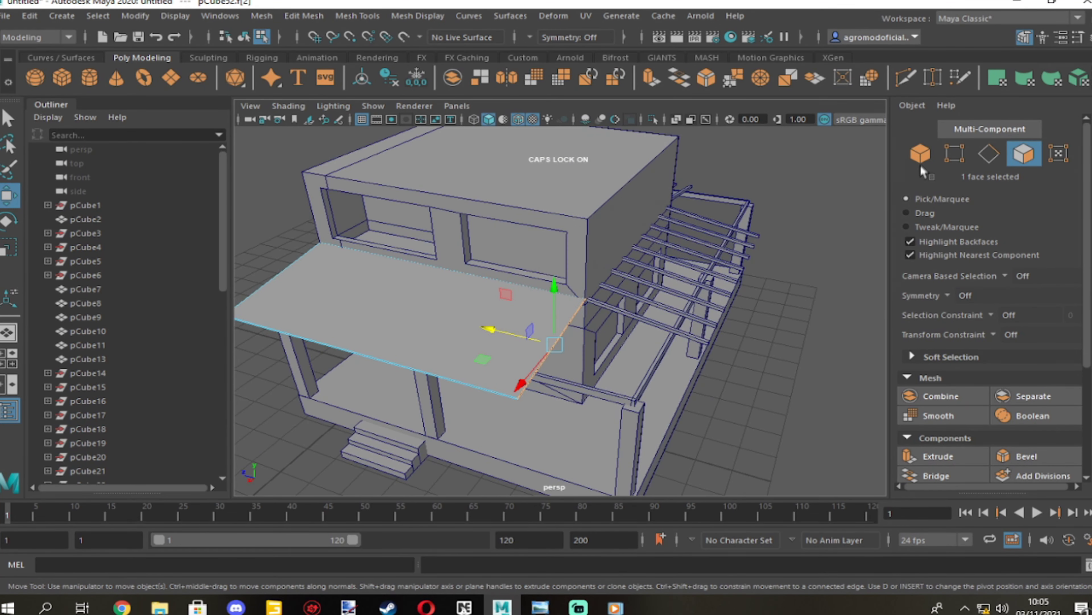
{"action": "key", "text": "e"}
{"action": "key", "text": "ctrl+a"}
{"action": "type", "text": "90"}
{"action": "key", "text": "Return"}
{"action": "key", "text": "w"}
{"action": "mouse_move", "coordinate": [297, 245]}
{"action": "left_mouse_down"}
{"action": "mouse_move", "coordinate": [559, 343]}
{"action": "mouse_move", "coordinate": [668, 280]}
{"action": "mouse_move", "coordinate": [607, 288]}
{"action": "left_mouse_up"}
{"action": "key", "text": "Delete"}
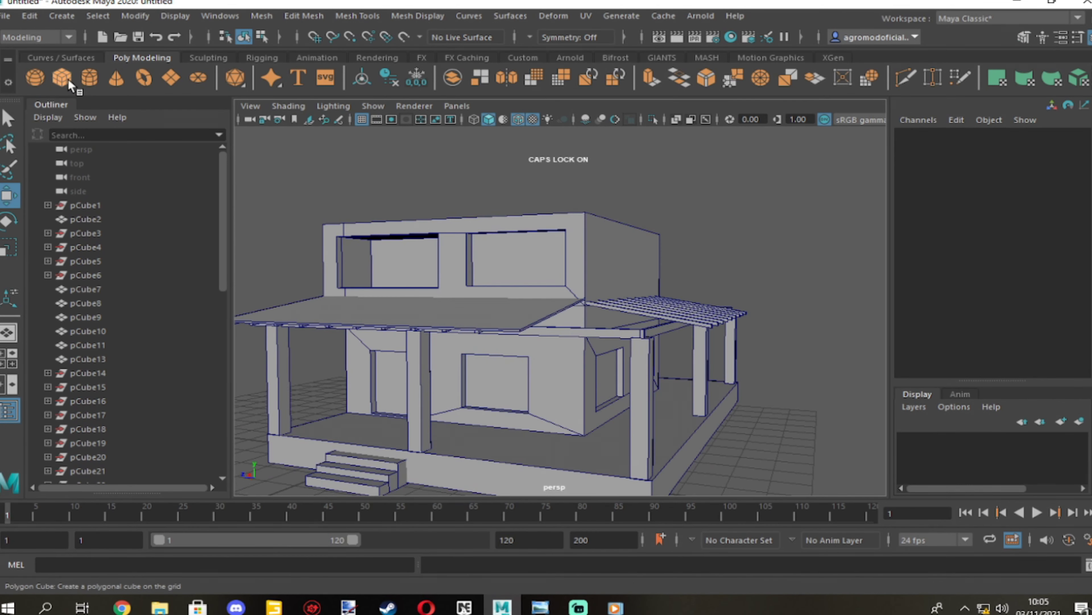
Create a new polygon cube, pCube54, with a thin height.
{"action": "left_click", "coordinate": [366, 259]}
{"action": "left_click", "coordinate": [512, 319]}
{"action": "key", "text": "r"}
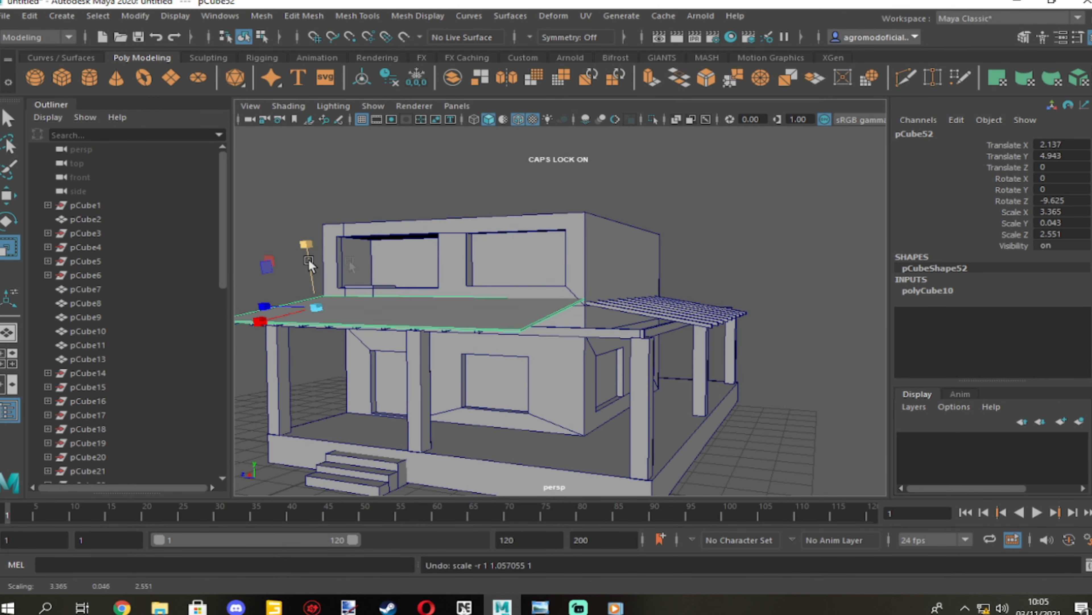
{"action": "key", "text": "ctrl+z"}
{"action": "key", "text": "ctrl+z"}
{"action": "key", "text": "ctrl+z"}
{"action": "left_click_drag", "start_coordinate": [337, 297], "coordinate": [720, 309], "text": "alt"}
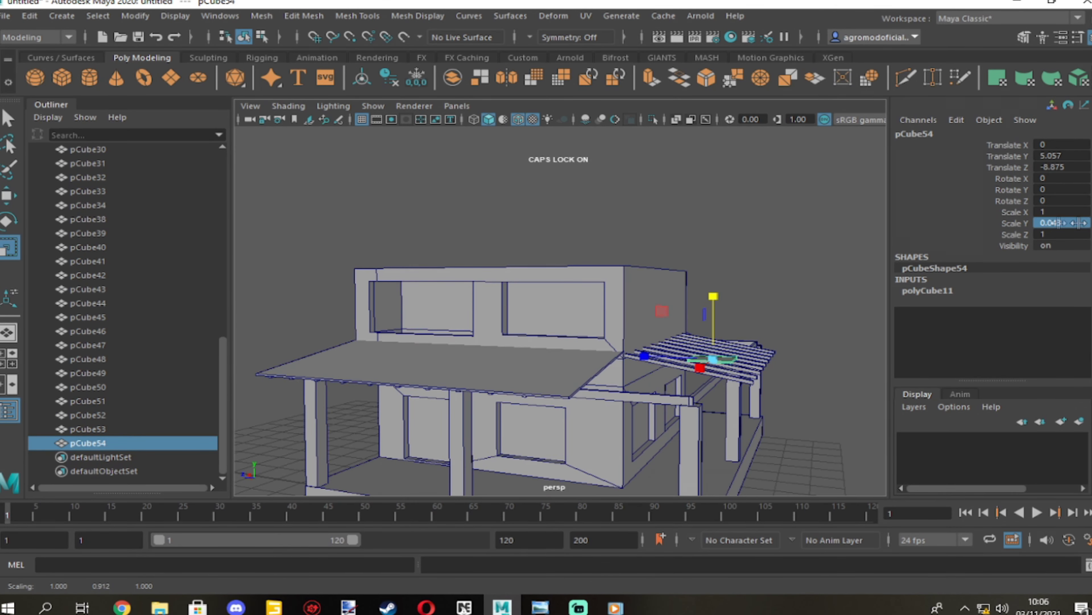
{"action": "key", "text": "space"}
{"action": "key", "text": "space"}
Stretch pCube54 along the pergola's length and select its outer-end vertices.
{"action": "scroll", "coordinate": [576, 374], "scroll_direction": "up", "scroll_amount": 2}
{"action": "left_click_drag", "start_coordinate": [608, 281], "coordinate": [509, 269]}
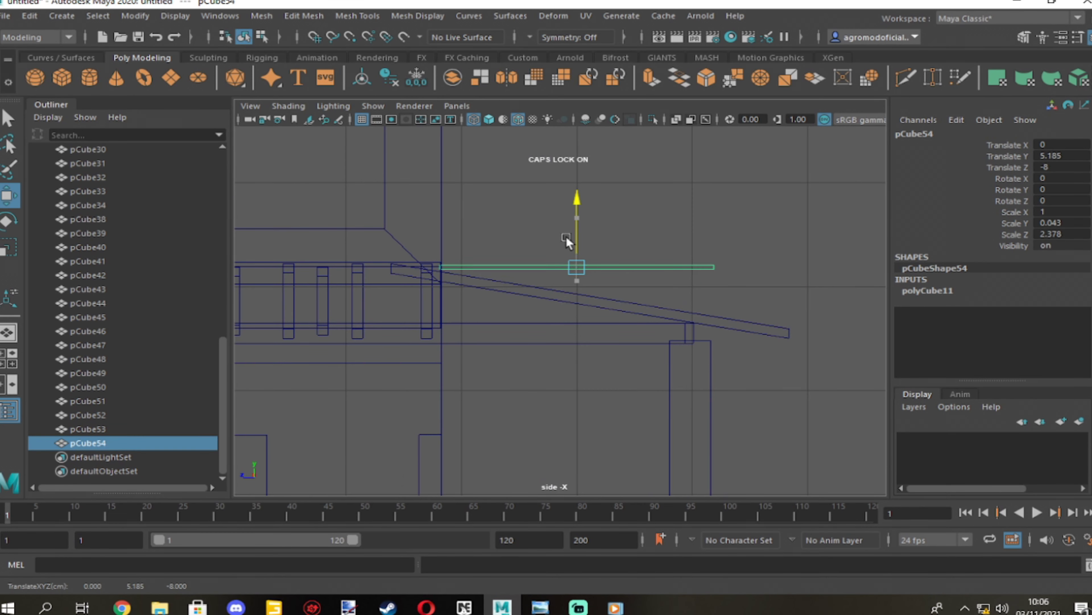
{"action": "left_click_drag", "start_coordinate": [567, 239], "coordinate": [567, 240]}
{"action": "scroll", "coordinate": [567, 240], "scroll_direction": "up", "scroll_amount": 2}
{"action": "left_click", "coordinate": [697, 245]}
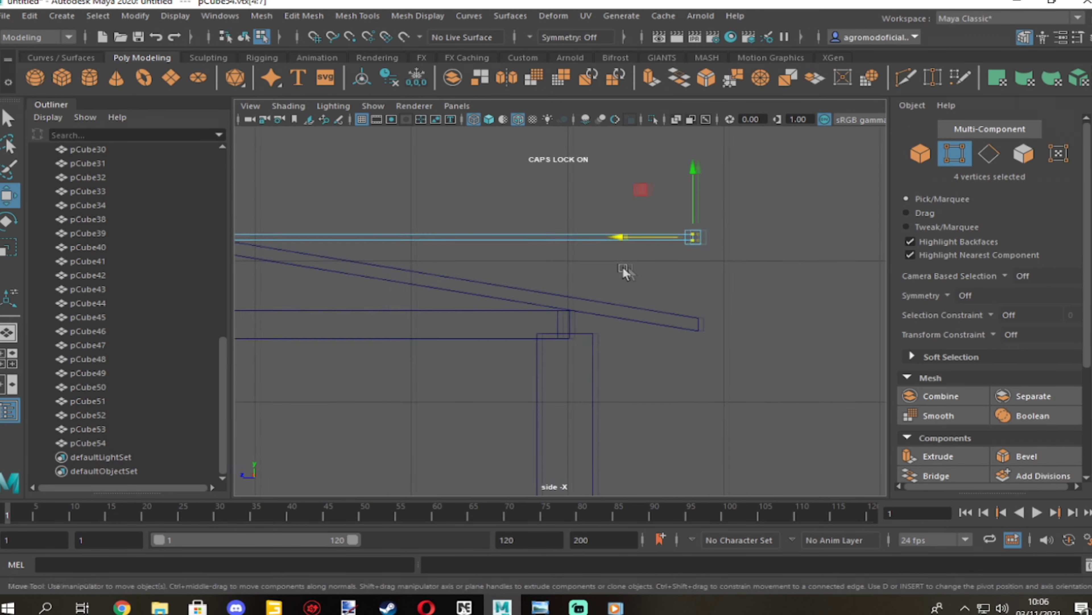
{"action": "scroll", "coordinate": [642, 281], "scroll_direction": "up", "scroll_amount": 2}
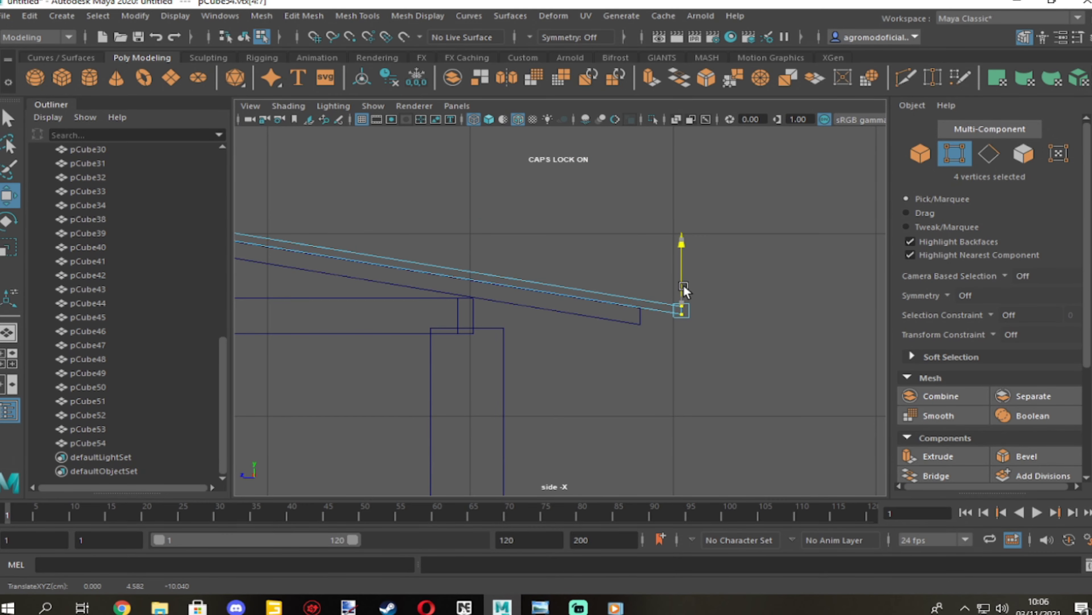
{"action": "key", "text": "F8"}
{"action": "key", "text": "space"}
{"action": "key", "text": "space"}
Select a face on the pergola roof slab.
{"action": "left_click", "coordinate": [1023, 154]}
{"action": "left_click_drag", "start_coordinate": [559, 302], "coordinate": [436, 323], "text": "alt"}
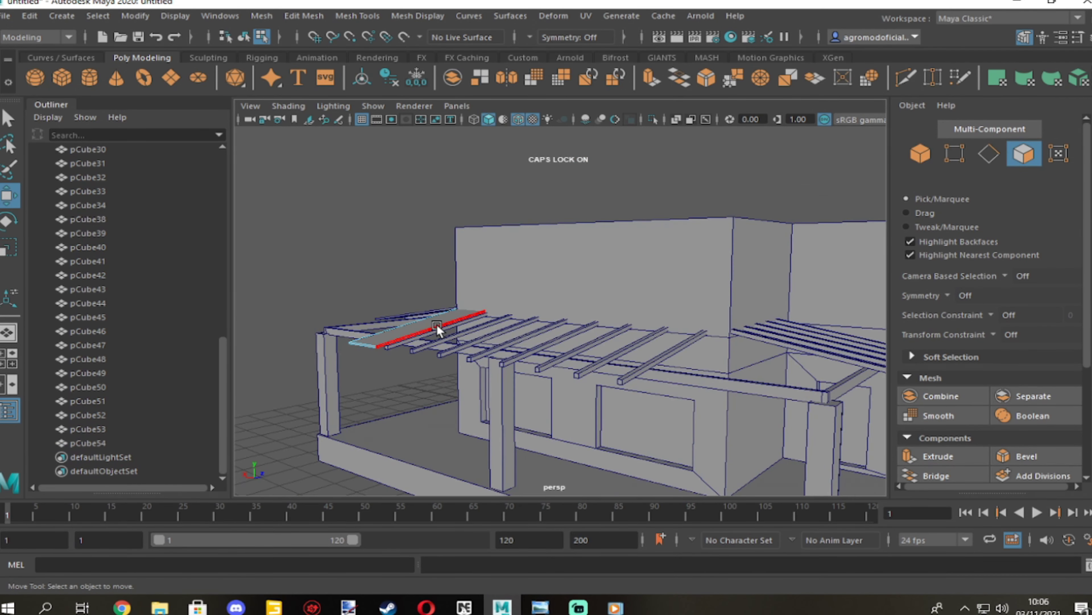
{"action": "left_click", "coordinate": [437, 324]}
{"action": "mouse_move", "coordinate": [623, 393]}
{"action": "left_mouse_down", "text": "alt"}
{"action": "mouse_move", "coordinate": [559, 301]}
{"action": "mouse_move", "coordinate": [552, 222]}
{"action": "left_mouse_up", "text": "alt"}
{"action": "key", "text": "F8"}
Duplicate the front porch roof slab as pCube55 and show its rotation values.
{"action": "left_click", "coordinate": [552, 221]}
{"action": "key", "text": "ctrl+d"}
{"action": "key", "text": "e"}
{"action": "left_click", "coordinate": [1088, 37]}
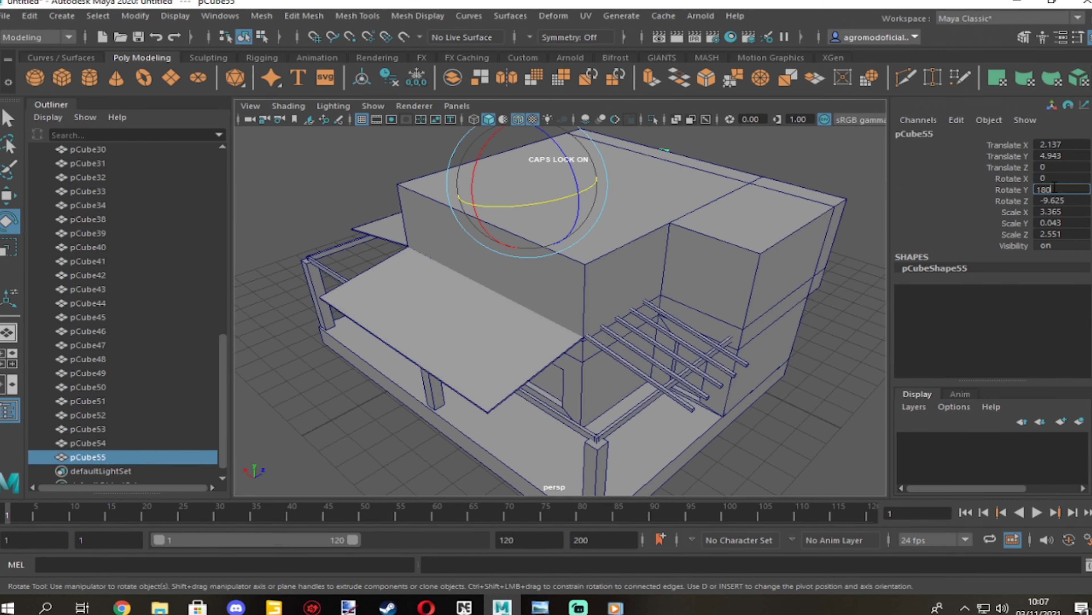
Turn the copied roof slab 180° on Y and move it to the porch's other side.
{"action": "key", "text": "Return"}
{"action": "key", "text": "w"}
{"action": "left_click_drag", "start_coordinate": [527, 185], "coordinate": [689, 346]}
{"action": "left_click", "coordinate": [1074, 189]}
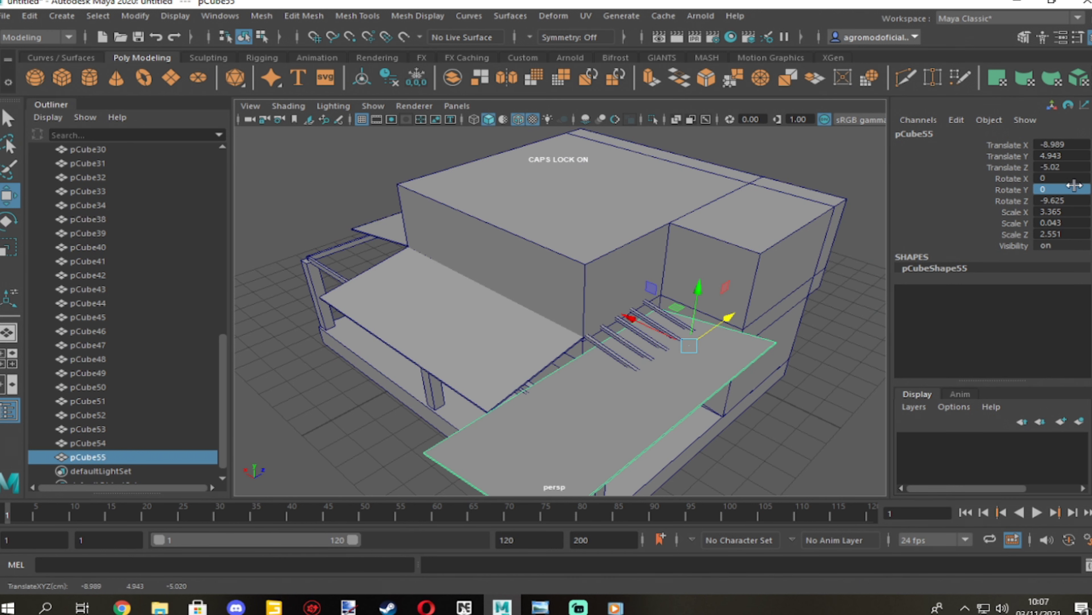
{"action": "key", "text": "e"}
{"action": "left_click_drag", "start_coordinate": [729, 402], "coordinate": [731, 349]}
{"action": "key", "text": "ctrl+z"}
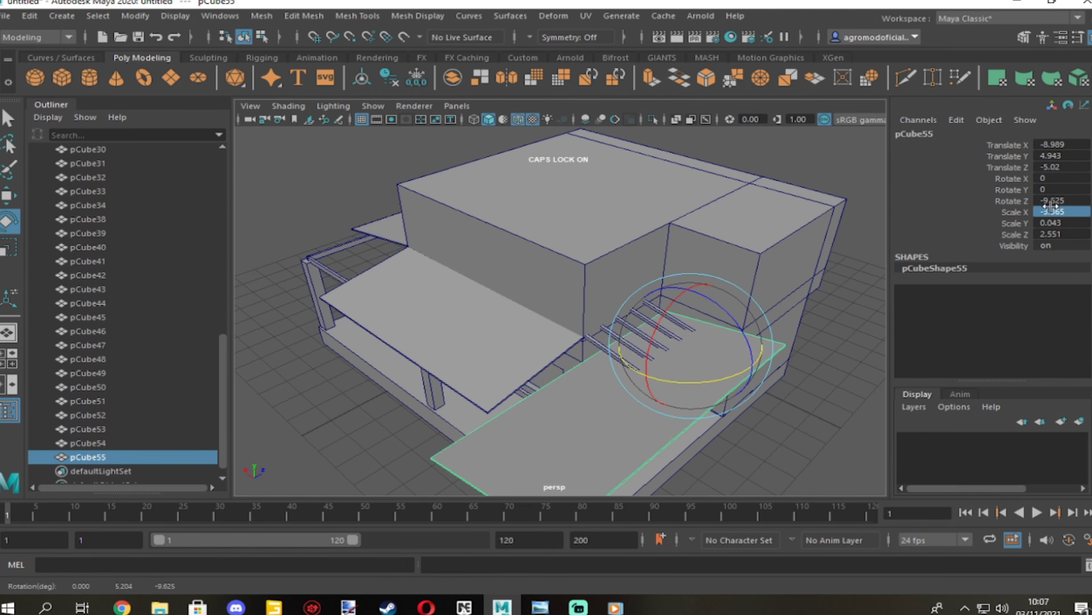
Tilt the copied slab to 9.923° so it slopes the other way, then lower it.
{"action": "scroll", "coordinate": [790, 316], "scroll_direction": "down", "scroll_amount": 3}
{"action": "left_click_drag", "start_coordinate": [731, 301], "coordinate": [756, 275]}
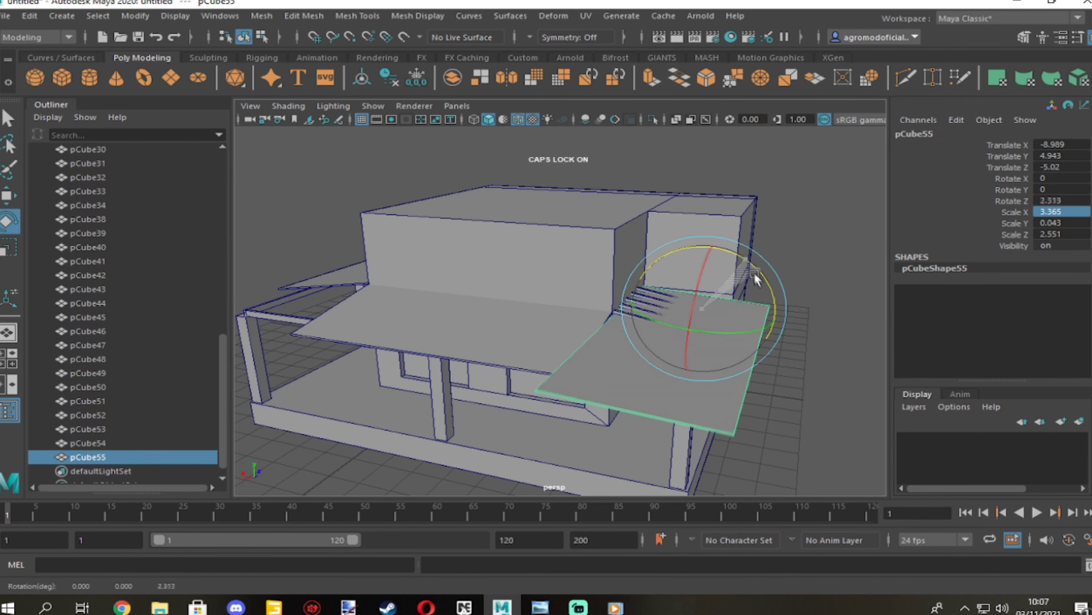
{"action": "key", "text": "space"}
{"action": "key", "text": "space"}
{"action": "scroll", "coordinate": [503, 308], "scroll_direction": "up", "scroll_amount": 3}
{"action": "left_click_drag", "start_coordinate": [488, 279], "coordinate": [483, 285]}
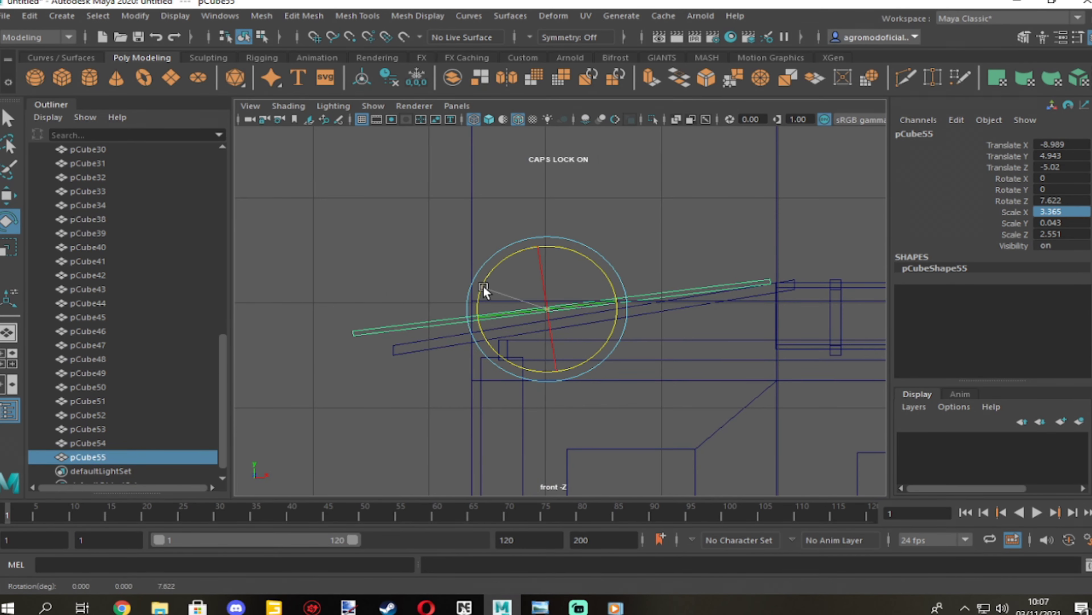
{"action": "key", "text": "w"}
{"action": "left_click_drag", "start_coordinate": [552, 273], "coordinate": [552, 282]}
Nudge the sloped beam pCube55 along X and stretch its end vertices outward.
{"action": "left_click_drag", "start_coordinate": [603, 316], "coordinate": [612, 316]}
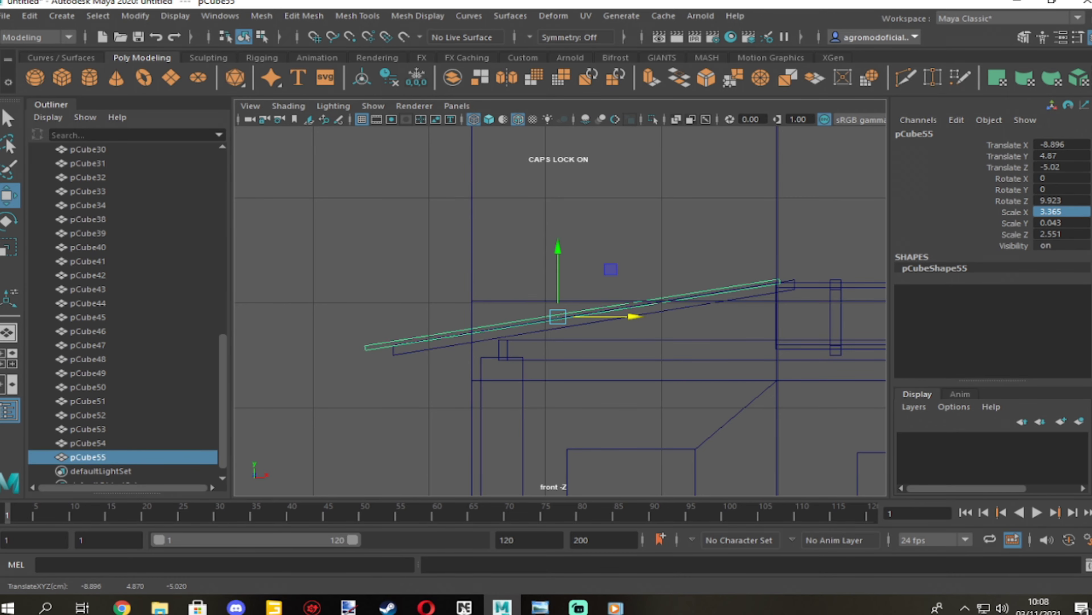
{"action": "left_click", "coordinate": [1023, 37]}
{"action": "left_click", "coordinate": [955, 153]}
{"action": "mouse_move", "coordinate": [374, 336]}
{"action": "left_mouse_down"}
{"action": "mouse_move", "coordinate": [405, 362]}
{"action": "mouse_move", "coordinate": [486, 349]}
{"action": "left_mouse_up"}
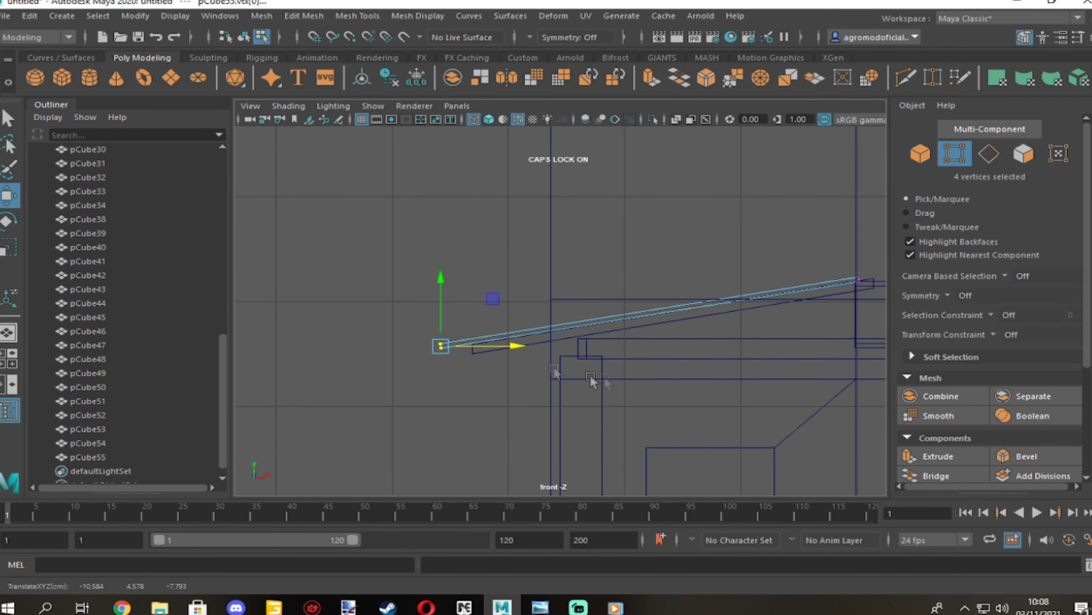
{"action": "key", "text": "space"}
{"action": "key", "text": "space"}
{"action": "mouse_move", "coordinate": [689, 310]}
{"action": "left_mouse_down", "text": "alt"}
{"action": "mouse_move", "coordinate": [637, 266]}
{"action": "mouse_move", "coordinate": [511, 354]}
{"action": "left_mouse_up", "text": "alt"}
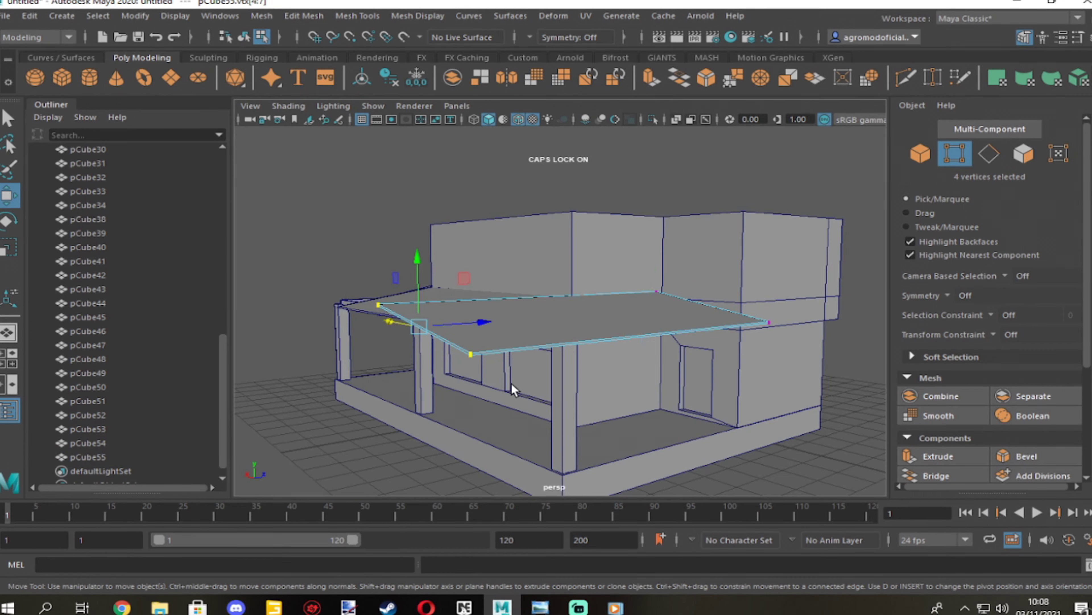
{"action": "key", "text": "space"}
{"action": "key", "text": "space"}
Pull the beam's end vertices far along X past the roof edge.
{"action": "key", "text": "space"}
{"action": "key", "text": "space"}
{"action": "key", "text": "ctrl+z"}
{"action": "key", "text": "space"}
{"action": "key", "text": "space"}
{"action": "key", "text": "space"}
{"action": "key", "text": "space"}
{"action": "left_click_drag", "start_coordinate": [796, 316], "coordinate": [448, 317]}
{"action": "key", "text": "space"}
{"action": "key", "text": "F8"}
{"action": "left_click_drag", "start_coordinate": [608, 280], "coordinate": [713, 307], "text": "alt"}
{"action": "scroll", "coordinate": [713, 306], "scroll_direction": "up", "scroll_amount": 5}
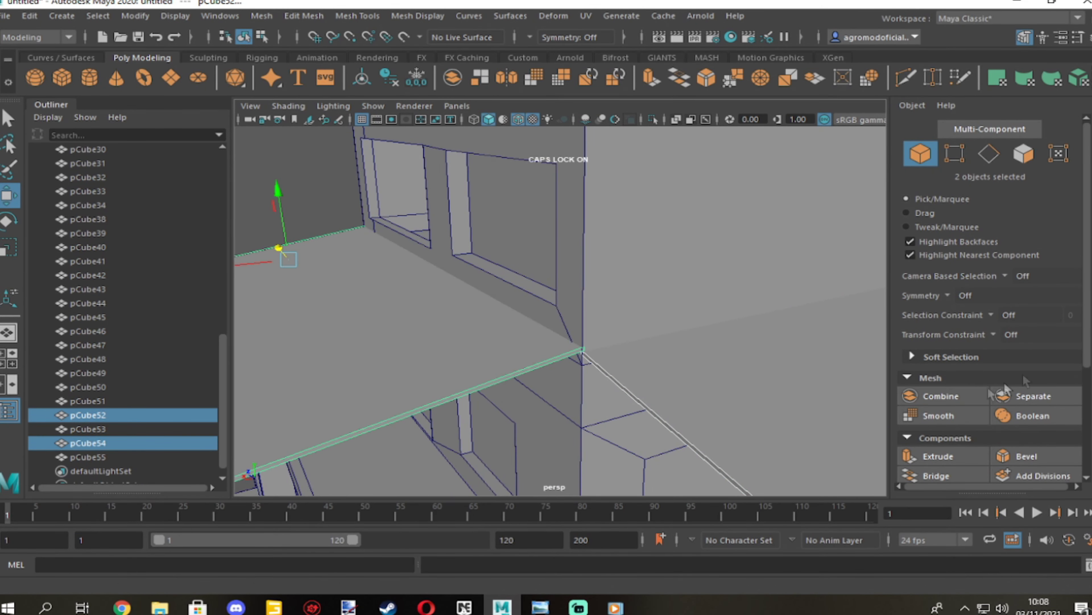
Combine the two porch roof slabs and shift the selected corner vertices along X.
{"action": "left_click", "coordinate": [942, 396]}
{"action": "key", "text": "f"}
{"action": "key", "text": "F8"}
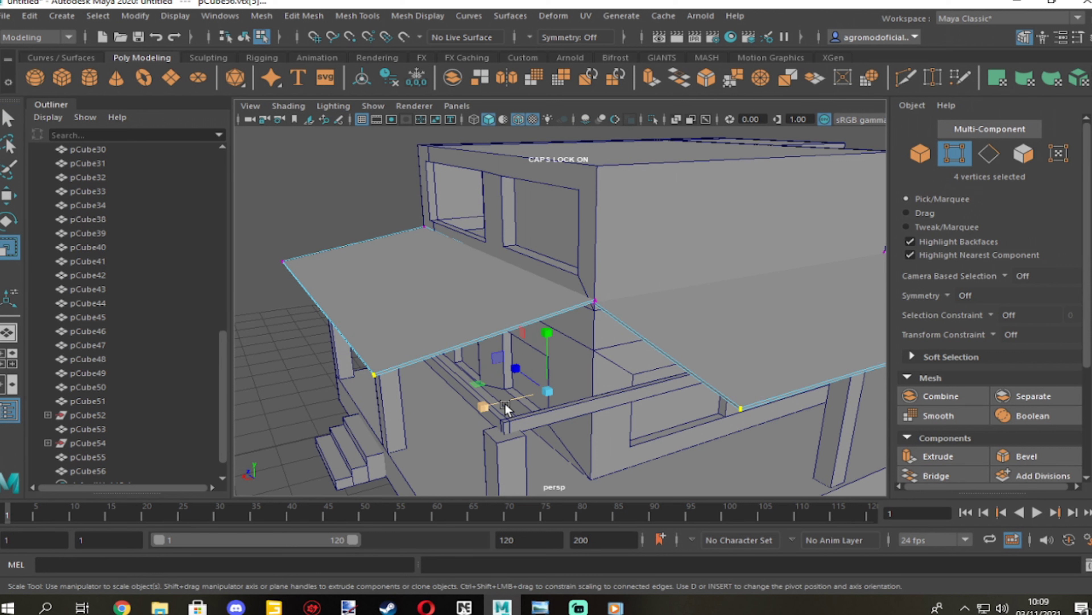
{"action": "left_click_drag", "start_coordinate": [505, 406], "coordinate": [519, 404]}
{"action": "left_click", "coordinate": [676, 366], "text": "shift"}
Snap the roof corner vertex onto the adjoining corner and pull the outer corner out.
{"action": "left_click_drag", "start_coordinate": [708, 424], "coordinate": [534, 336], "text": "alt"}
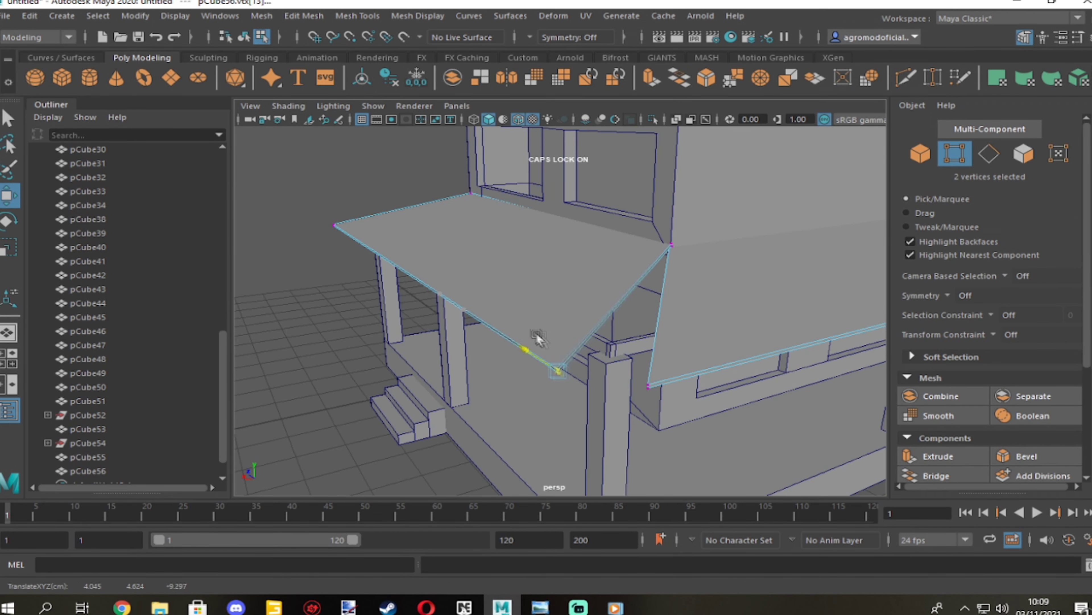
{"action": "left_click_drag", "start_coordinate": [679, 395], "coordinate": [562, 349], "text": "alt"}
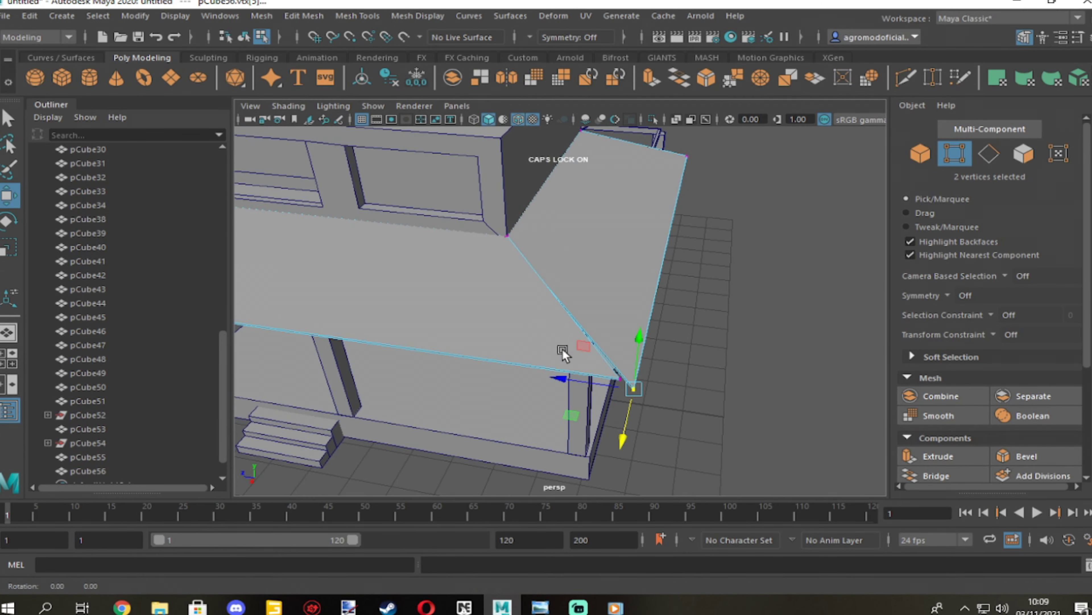
{"action": "left_click_drag", "start_coordinate": [627, 400], "coordinate": [615, 402]}
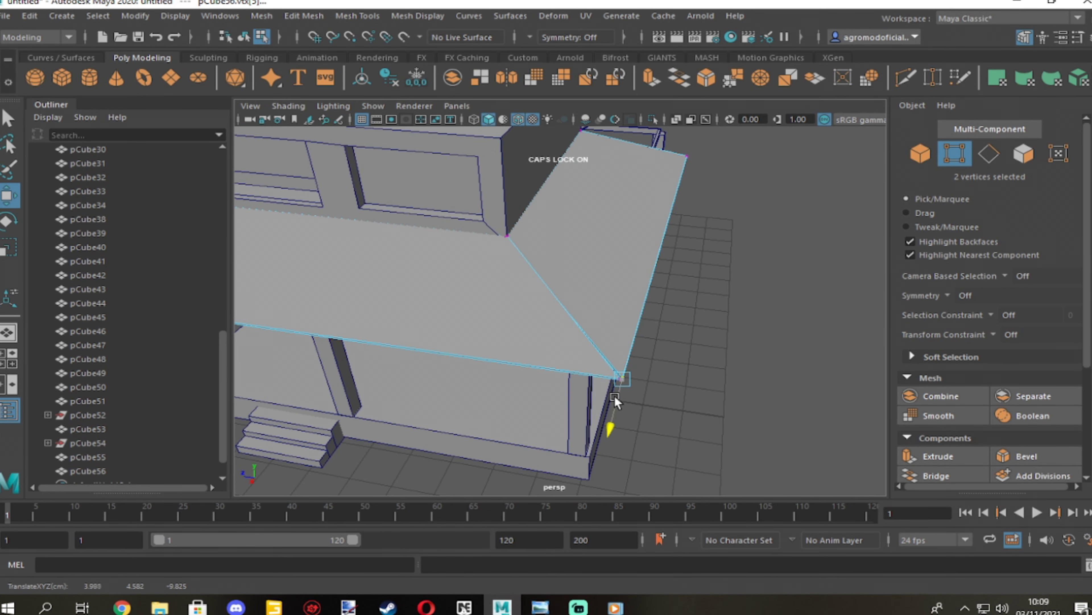
{"action": "scroll", "coordinate": [590, 376], "scroll_direction": "up", "scroll_amount": 3}
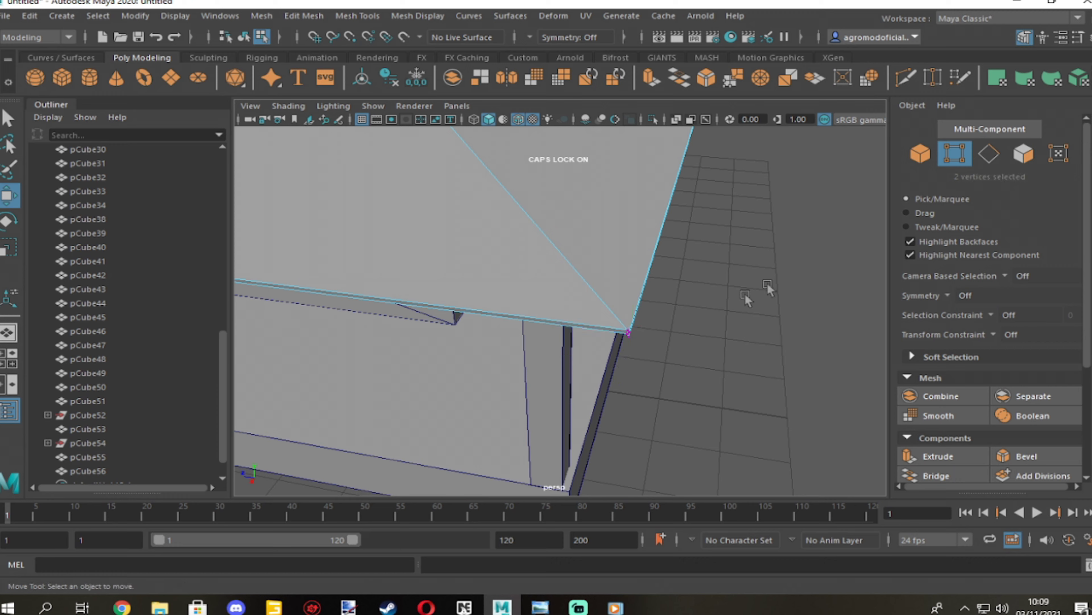
{"action": "left_click_drag", "start_coordinate": [708, 322], "coordinate": [542, 326], "text": "alt"}
{"action": "left_click", "coordinate": [495, 289]}
{"action": "mouse_move", "coordinate": [495, 289]}
{"action": "left_mouse_down", "text": "alt"}
{"action": "mouse_move", "coordinate": [667, 336]}
{"action": "mouse_move", "coordinate": [656, 313]}
{"action": "left_mouse_up", "text": "alt"}
{"action": "left_click_drag", "start_coordinate": [645, 387], "coordinate": [426, 361]}
Select the merged roof's corner faces and vertices, and slide the upper corner vertex along X.
{"action": "left_click", "coordinate": [921, 153]}
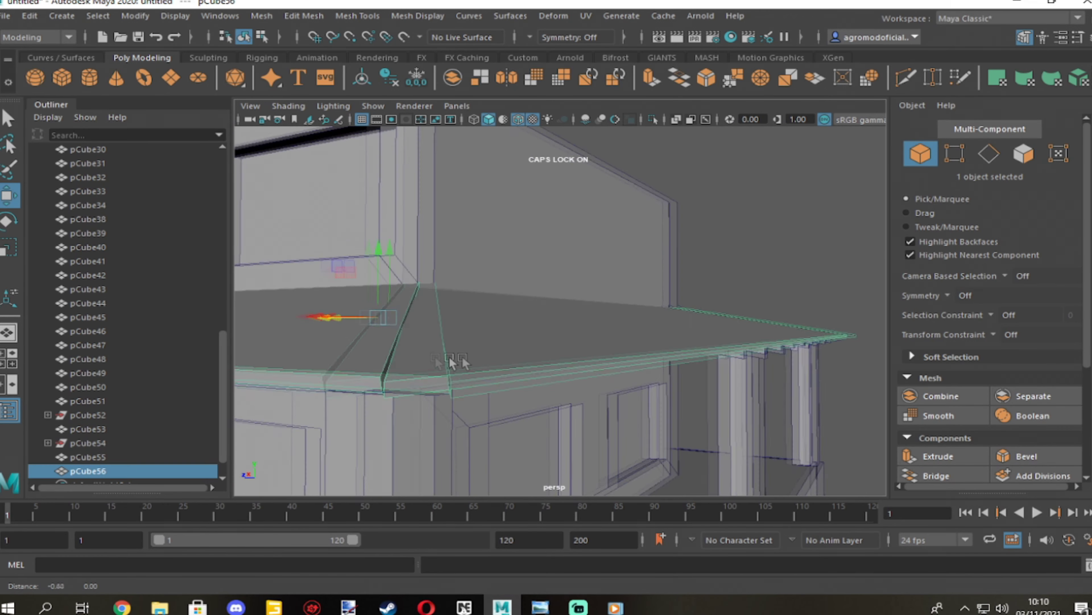
{"action": "key", "text": "F11"}
{"action": "left_click_drag", "start_coordinate": [361, 329], "coordinate": [327, 241], "text": "alt"}
{"action": "left_click", "coordinate": [340, 214], "text": "shift"}
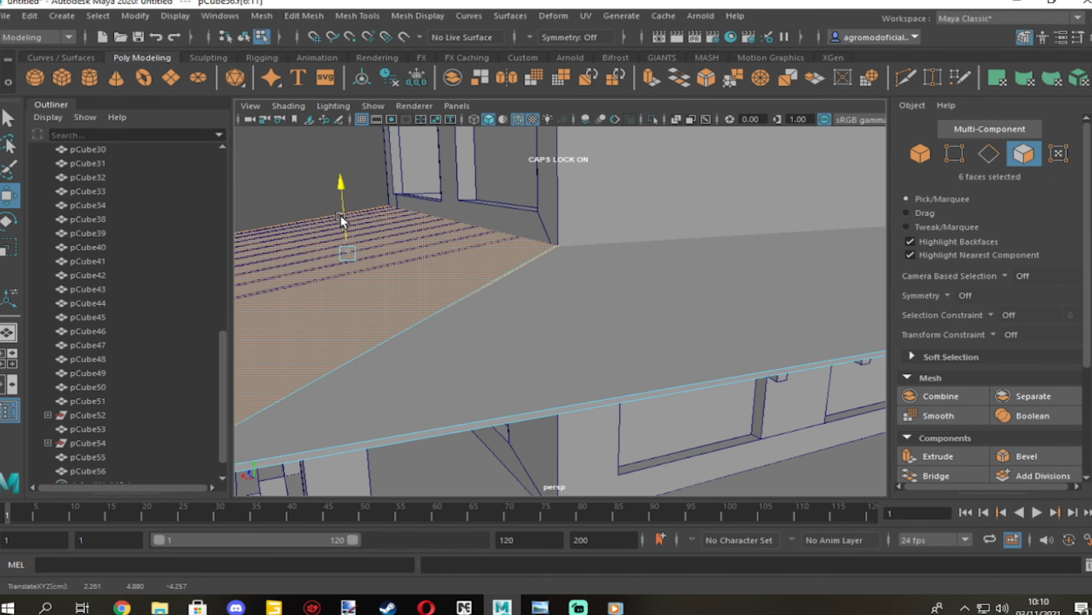
{"action": "left_click_drag", "start_coordinate": [412, 301], "coordinate": [360, 263], "text": "alt"}
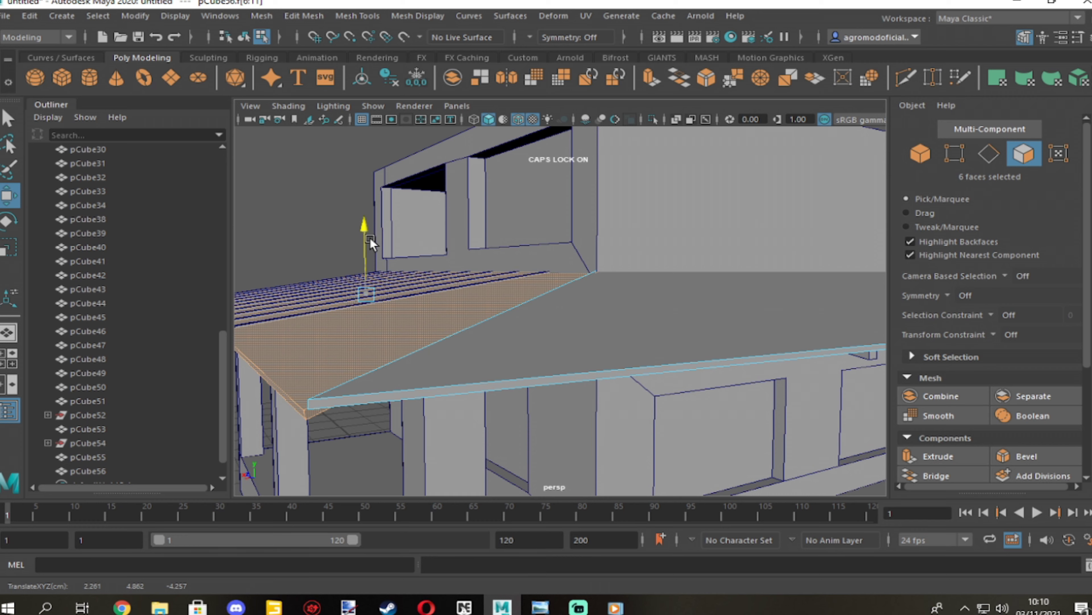
{"action": "key", "text": "F9"}
{"action": "left_click_drag", "start_coordinate": [291, 401], "coordinate": [304, 425]}
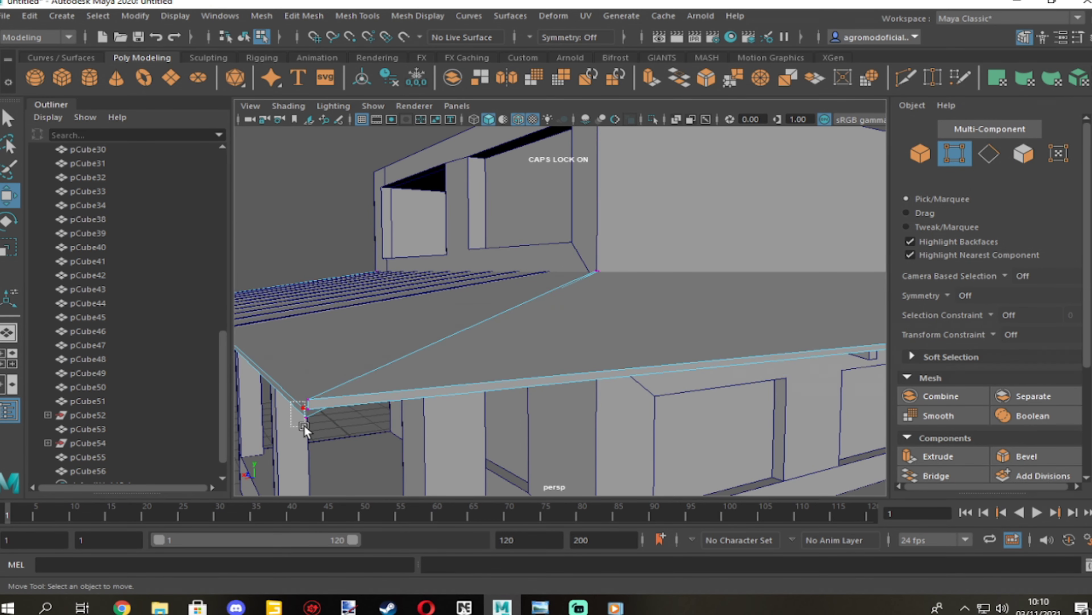
{"action": "mouse_move", "coordinate": [300, 368]}
{"action": "left_mouse_down", "text": "alt"}
{"action": "mouse_move", "coordinate": [456, 371]}
{"action": "mouse_move", "coordinate": [520, 454]}
{"action": "left_mouse_up", "text": "alt"}
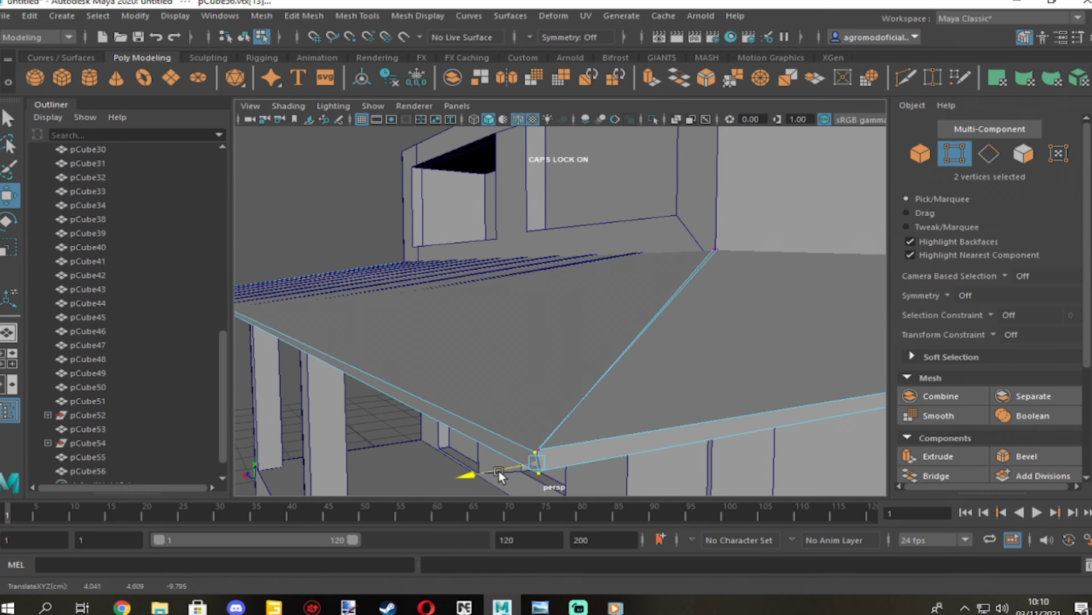
{"action": "left_click", "coordinate": [533, 452]}
{"action": "mouse_move", "coordinate": [517, 441]}
{"action": "left_mouse_down"}
{"action": "mouse_move", "coordinate": [503, 460]}
{"action": "mouse_move", "coordinate": [581, 239]}
{"action": "mouse_move", "coordinate": [387, 230]}
{"action": "mouse_move", "coordinate": [480, 349]}
{"action": "mouse_move", "coordinate": [413, 370]}
{"action": "mouse_move", "coordinate": [475, 334]}
{"action": "left_mouse_up"}
{"action": "key", "text": "F8"}
Select the front-edge vertices of the beam and left roof piece, and pull the edge down.
{"action": "scroll", "coordinate": [727, 365], "scroll_direction": "up", "scroll_amount": 5}
{"action": "left_click", "coordinate": [747, 288]}
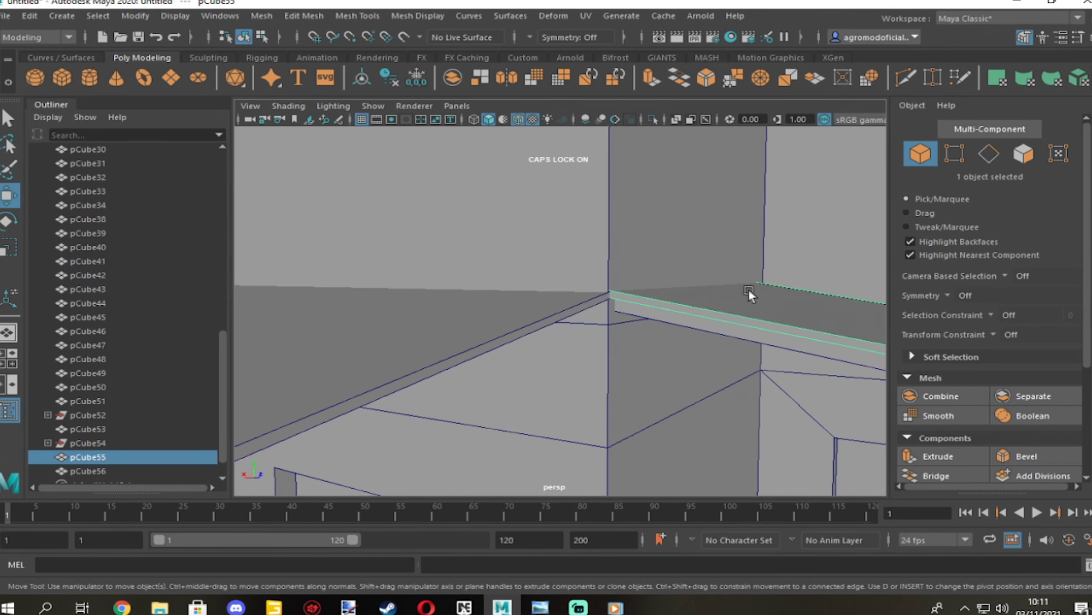
{"action": "left_click_drag", "start_coordinate": [837, 293], "coordinate": [688, 344], "text": "alt"}
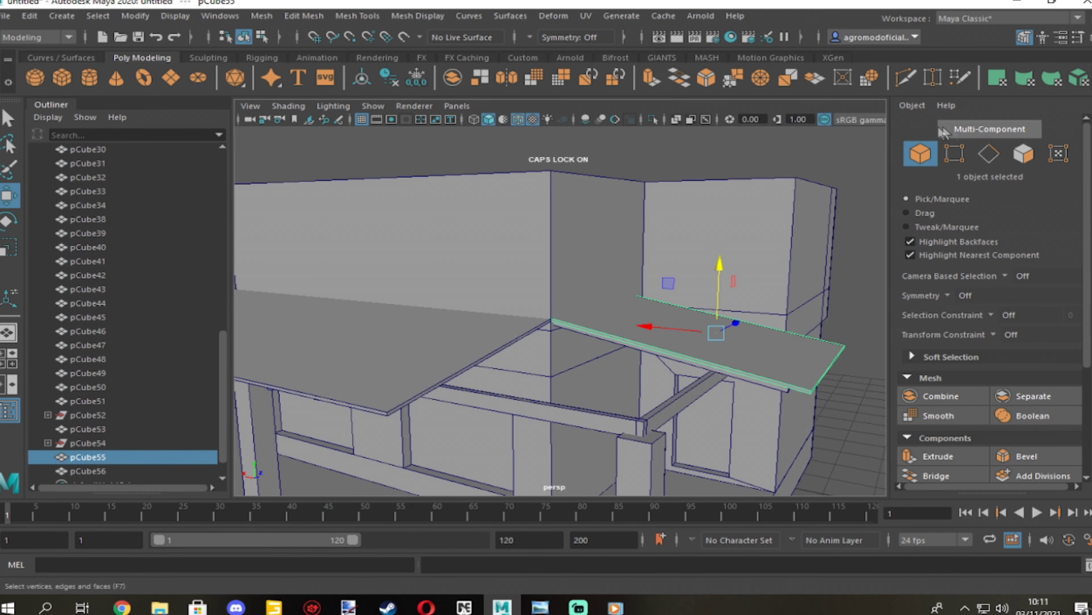
{"action": "key", "text": "F9"}
{"action": "left_click_drag", "start_coordinate": [705, 435], "coordinate": [740, 474]}
{"action": "left_click_drag", "start_coordinate": [688, 345], "coordinate": [597, 390], "text": "alt"}
{"action": "left_click", "coordinate": [389, 331]}
{"action": "left_click_drag", "start_coordinate": [392, 331], "coordinate": [512, 433]}
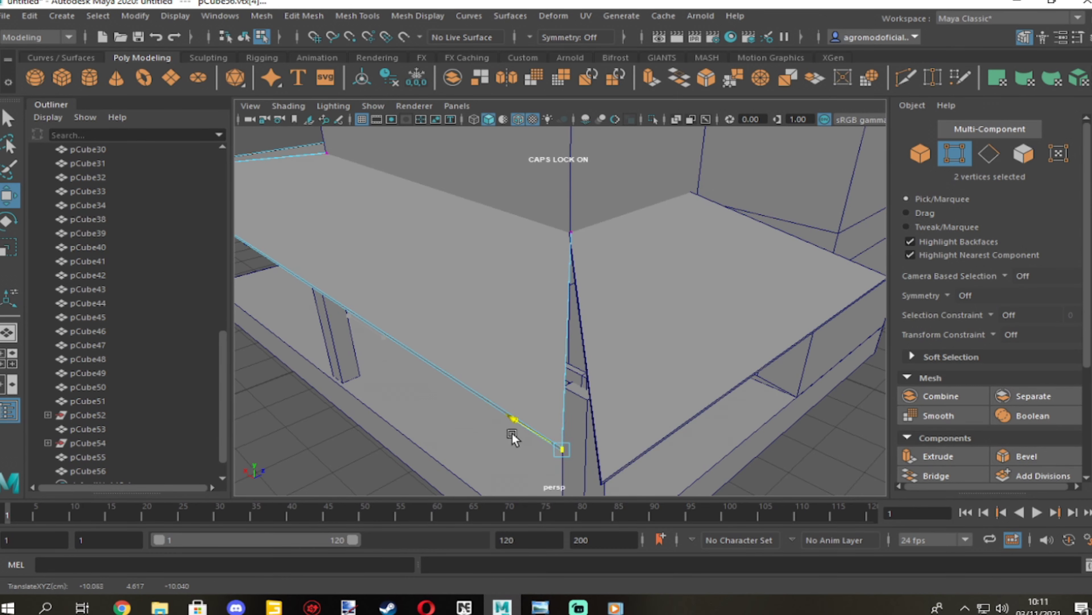
Move the beam's end vertices onto the roof corner, viewed from above.
{"action": "scroll", "coordinate": [545, 463], "scroll_direction": "down", "scroll_amount": 5}
{"action": "scroll", "coordinate": [559, 387], "scroll_direction": "up", "scroll_amount": 5}
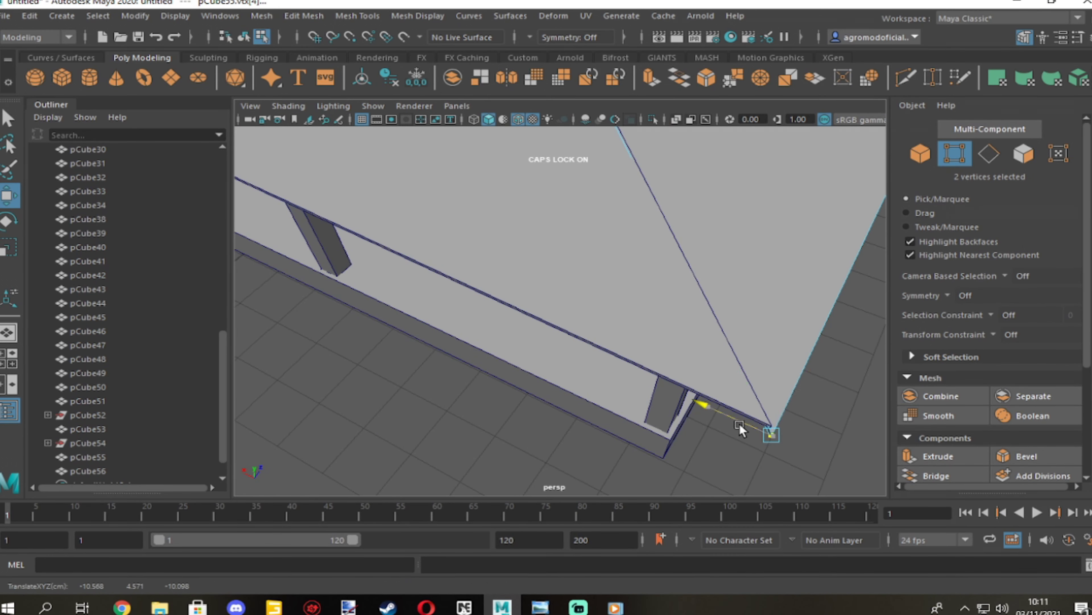
{"action": "scroll", "coordinate": [619, 312], "scroll_direction": "down", "scroll_amount": 5}
{"action": "left_click_drag", "start_coordinate": [619, 312], "coordinate": [688, 398], "text": "alt"}
{"action": "mouse_move", "coordinate": [594, 232]}
{"action": "left_mouse_down", "text": "alt"}
{"action": "mouse_move", "coordinate": [580, 375]}
{"action": "mouse_move", "coordinate": [597, 371]}
{"action": "mouse_move", "coordinate": [649, 417]}
{"action": "left_mouse_up", "text": "alt"}
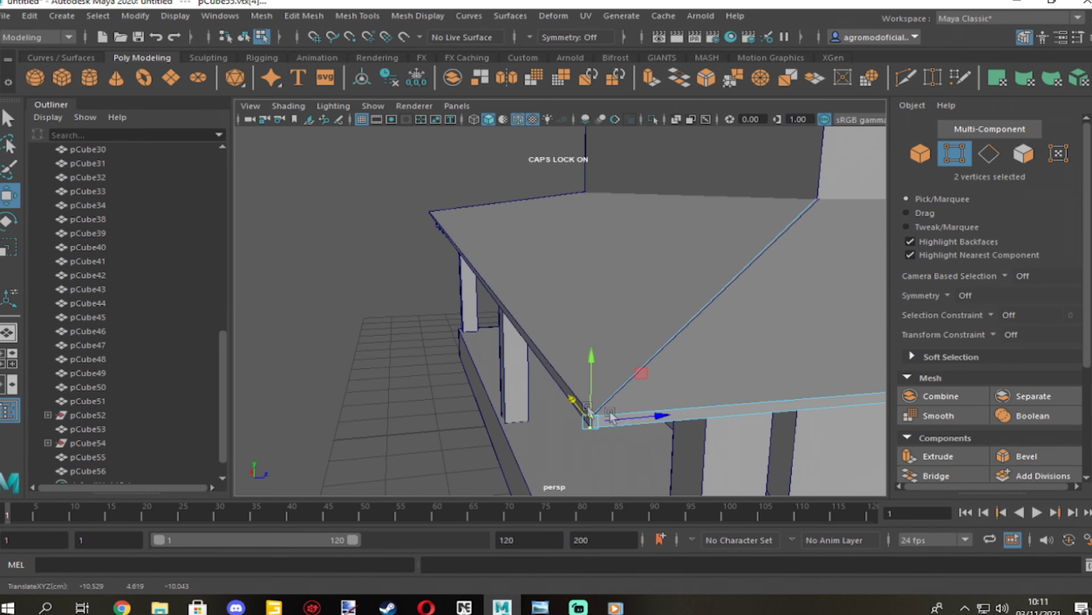
Combine the porch roof pieces into pCube57 and compare with the reference house photo.
{"action": "left_click", "coordinate": [88, 456]}
{"action": "left_click", "coordinate": [940, 395]}
{"action": "left_click", "coordinate": [29, 15]}
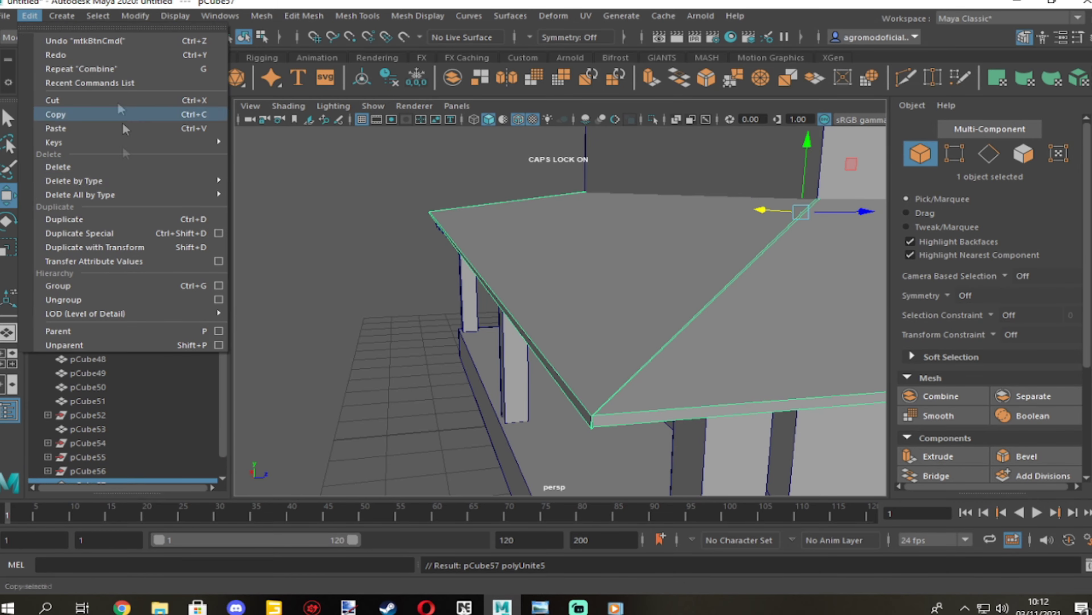
{"action": "left_click", "coordinate": [322, 189]}
{"action": "key", "text": "a"}
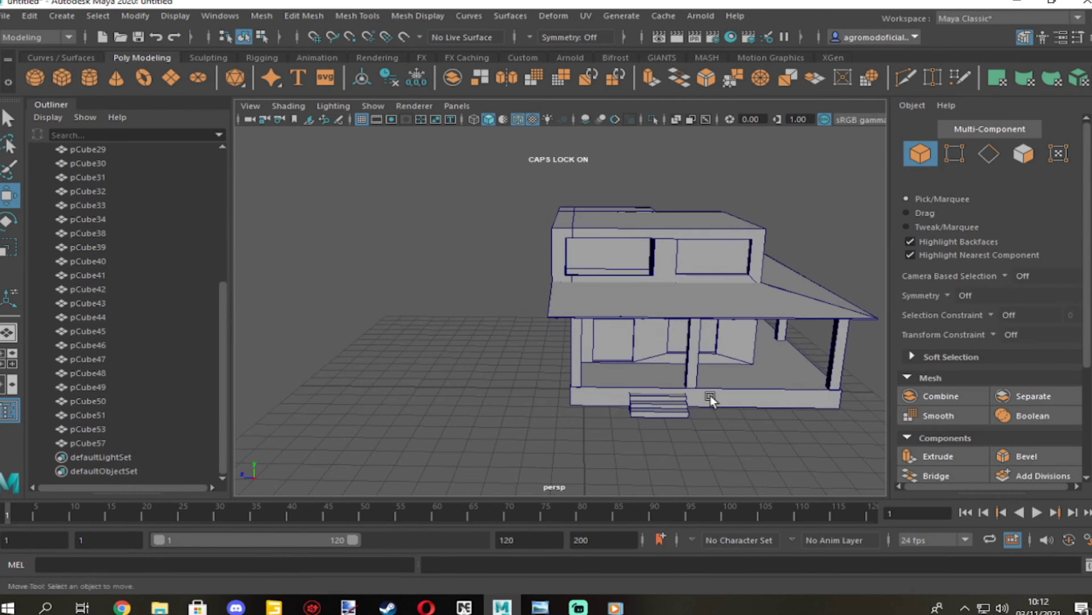
{"action": "left_click", "coordinate": [540, 607]}
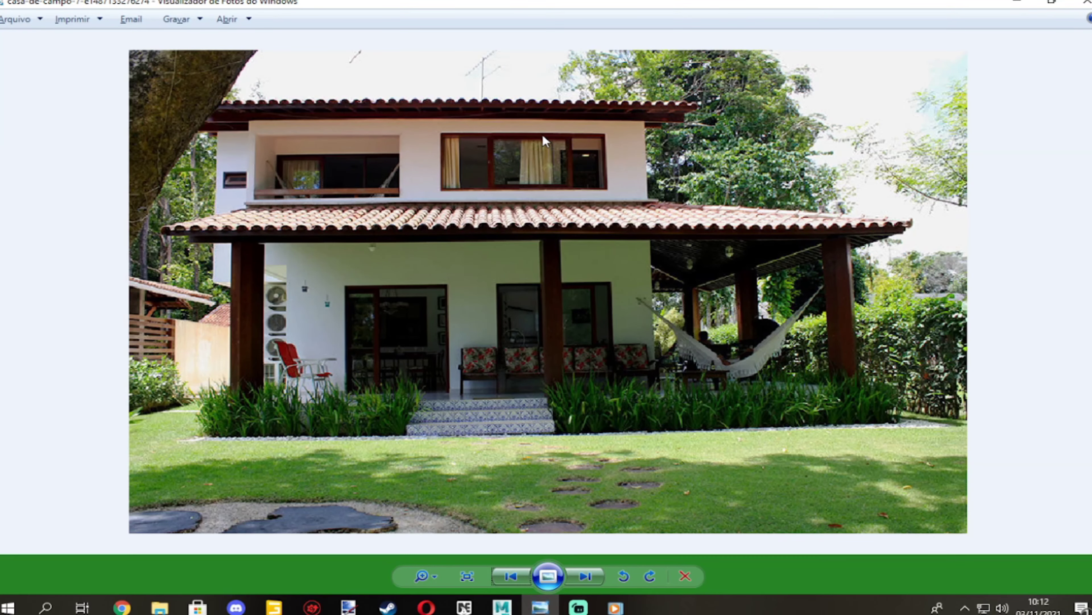
{"action": "key", "text": "alt+Tab"}
{"action": "key", "text": "alt+Tab"}
{"action": "key", "text": "alt+Tab"}
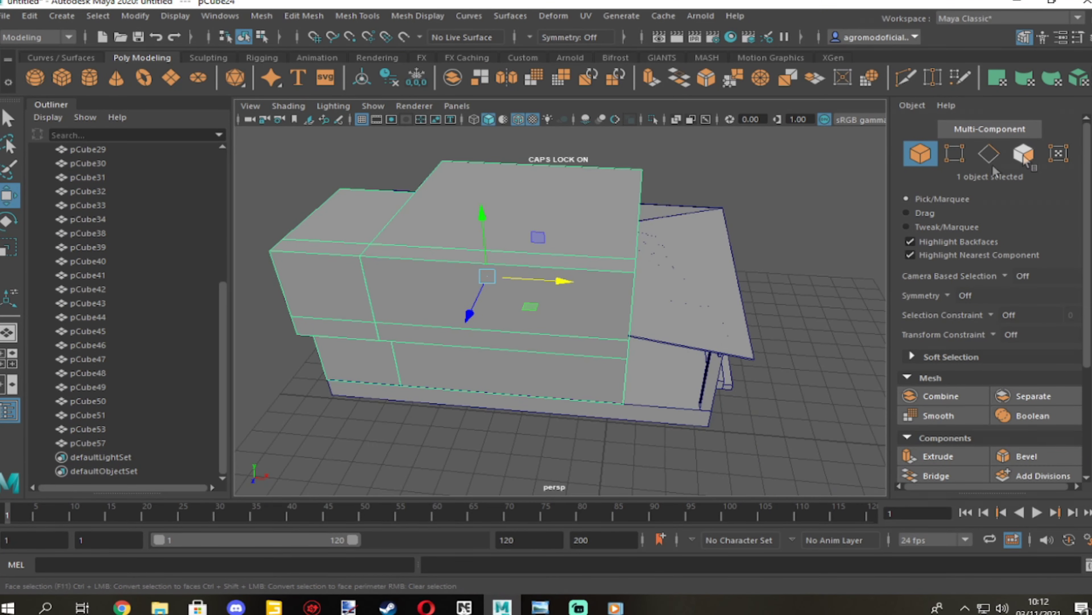
Extrude the upper storey's top faces upward and scale them into a narrow ridge.
{"action": "key", "text": "F11"}
{"action": "left_click", "coordinate": [950, 396]}
{"action": "key", "text": "f"}
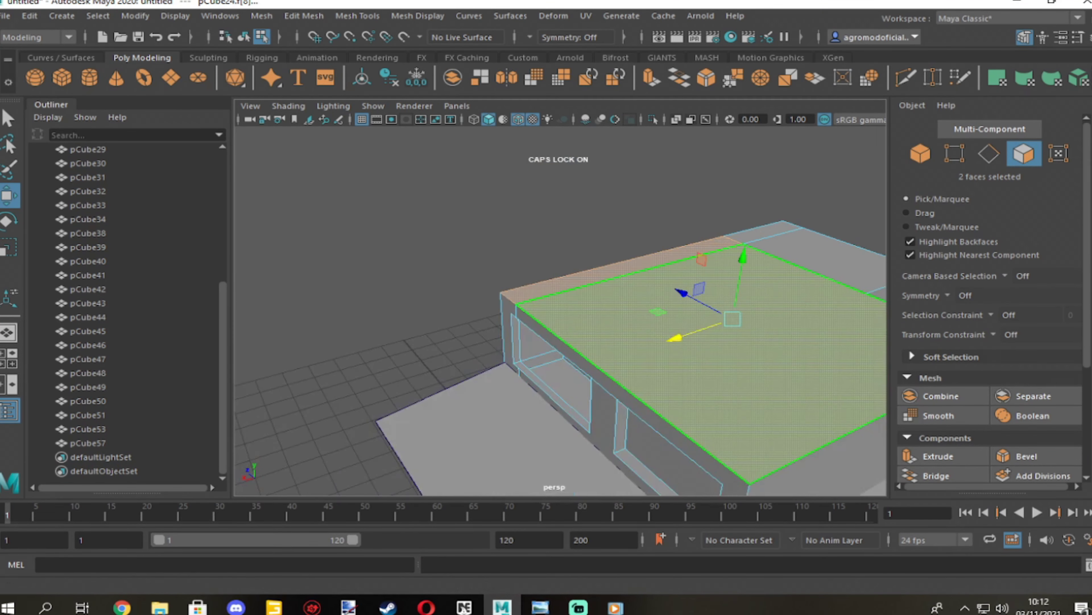
{"action": "left_click", "coordinate": [938, 456]}
{"action": "mouse_move", "coordinate": [756, 286]}
{"action": "left_mouse_down", "text": "alt"}
{"action": "mouse_move", "coordinate": [559, 261]}
{"action": "mouse_move", "coordinate": [630, 257]}
{"action": "left_mouse_up", "text": "alt"}
{"action": "key", "text": "r"}
{"action": "key", "text": "ctrl+z"}
{"action": "scroll", "coordinate": [624, 213], "scroll_direction": "down", "scroll_amount": 3}
{"action": "left_click_drag", "start_coordinate": [624, 213], "coordinate": [430, 224], "text": "alt"}
Create a new cube and scale it into a thin, wide slab.
{"action": "key", "text": "F8"}
{"action": "left_click", "coordinate": [62, 79]}
{"action": "mouse_move", "coordinate": [559, 301]}
{"action": "left_mouse_down", "text": "alt"}
{"action": "mouse_move", "coordinate": [418, 294]}
{"action": "mouse_move", "coordinate": [602, 301]}
{"action": "left_mouse_up", "text": "alt"}
{"action": "key", "text": "r"}
{"action": "key", "text": "w"}
{"action": "key", "text": "r"}
{"action": "mouse_move", "coordinate": [727, 301]}
{"action": "left_mouse_down"}
{"action": "mouse_move", "coordinate": [742, 307]}
{"action": "mouse_move", "coordinate": [728, 278]}
{"action": "left_mouse_up"}
{"action": "key", "text": "w"}
{"action": "key", "text": "e"}
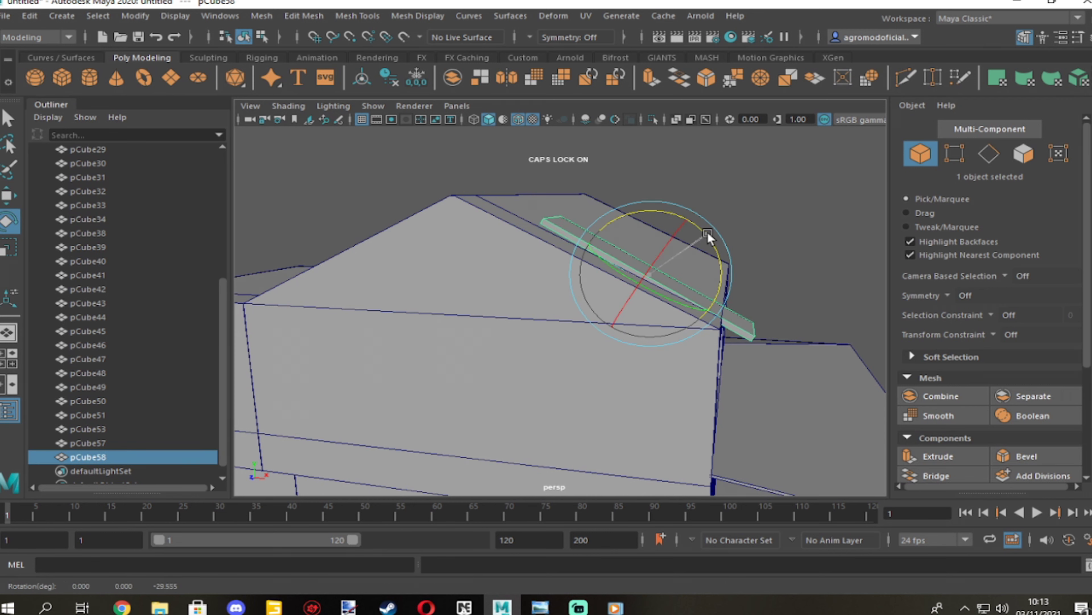
{"action": "key", "text": "w"}
Move slab pCube58 onto the gable slope and select its end vertices in side view.
{"action": "mouse_move", "coordinate": [681, 275]}
{"action": "left_mouse_down"}
{"action": "mouse_move", "coordinate": [624, 250]}
{"action": "mouse_move", "coordinate": [534, 336]}
{"action": "left_mouse_up"}
{"action": "right_click_drag", "start_coordinate": [534, 330], "coordinate": [473, 297], "text": "alt"}
{"action": "mouse_move", "coordinate": [473, 297]}
{"action": "left_mouse_down", "text": "alt"}
{"action": "mouse_move", "coordinate": [420, 237]}
{"action": "mouse_move", "coordinate": [599, 298]}
{"action": "left_mouse_up", "text": "alt"}
{"action": "key", "text": "F9"}
{"action": "key", "text": "space"}
{"action": "key", "text": "f"}
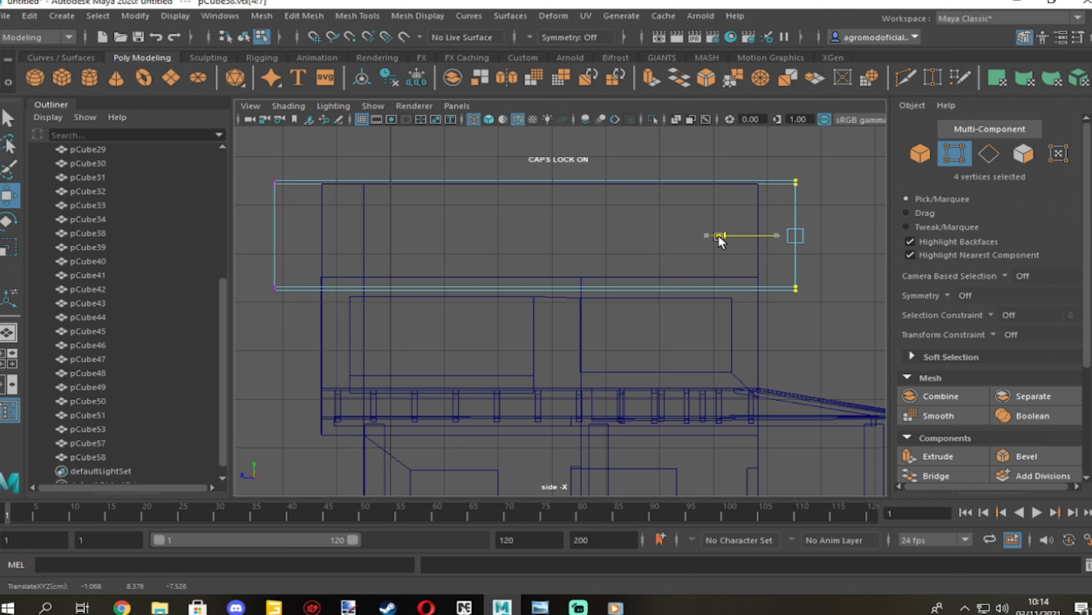
Extend the roof slab's end outward past the wall.
{"action": "left_click_drag", "start_coordinate": [722, 241], "coordinate": [737, 239]}
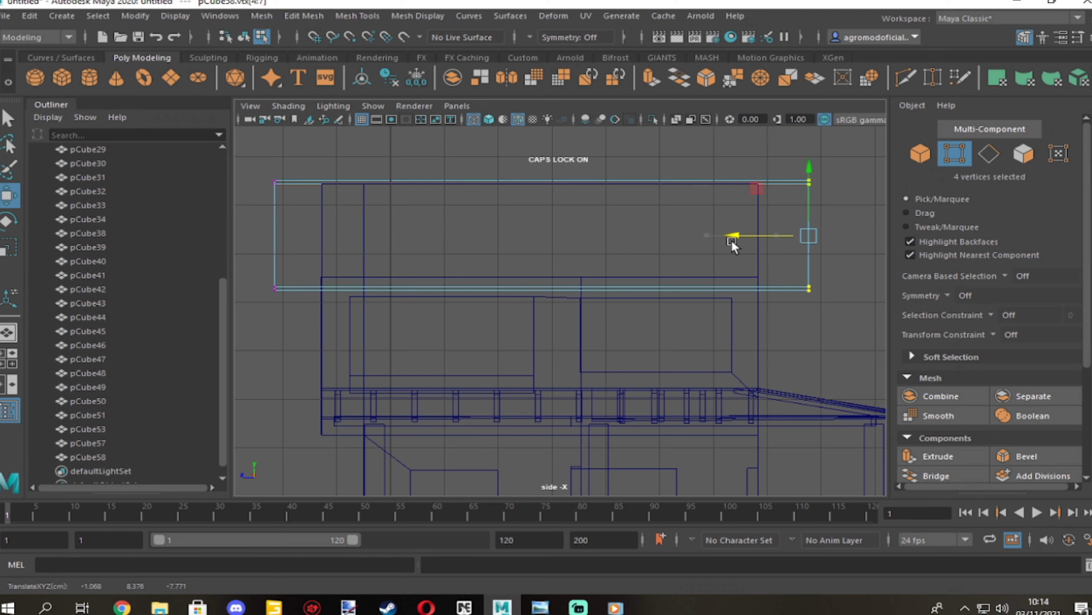
{"action": "key", "text": "F8"}
{"action": "key", "text": "space"}
{"action": "left_click_drag", "start_coordinate": [621, 258], "coordinate": [621, 299], "text": "alt"}
Duplicate the roof slab and set the copy's Scale Y to -0.093.
{"action": "key", "text": "ctrl+d"}
{"action": "key", "text": "ctrl+a"}
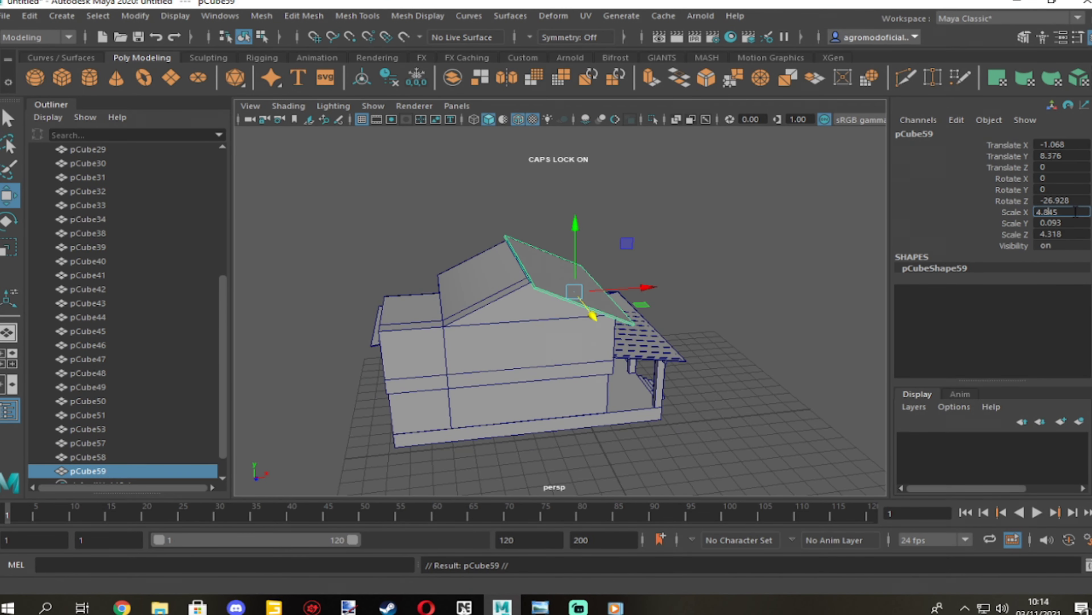
{"action": "type", "text": "-0.093"}
{"action": "key", "text": "Return"}
{"action": "key", "text": "ctrl+a"}
{"action": "key", "text": "ctrl+a"}
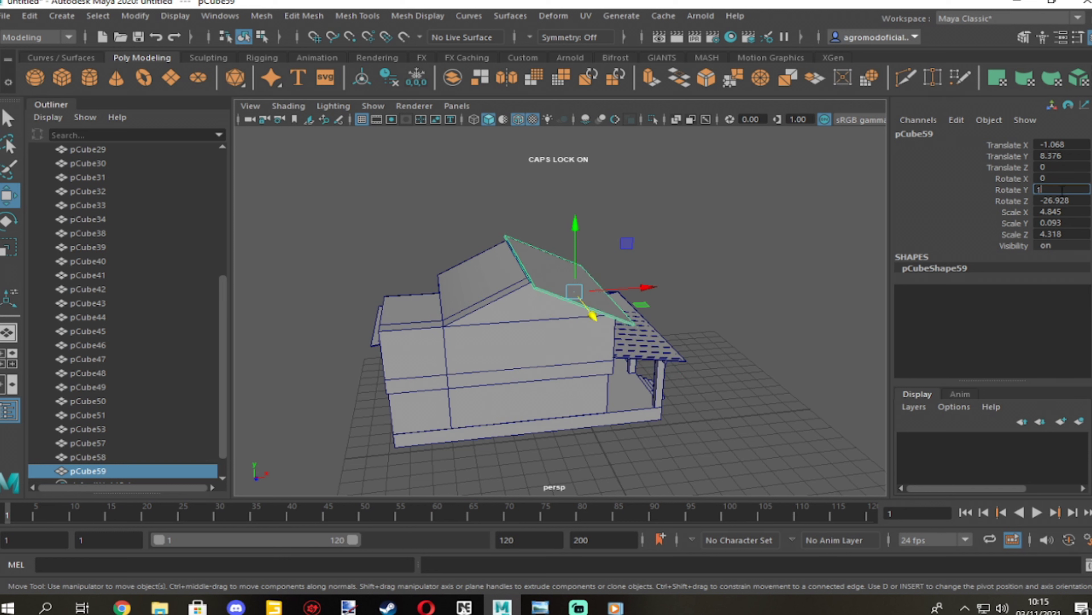
{"action": "key", "text": "Return"}
{"action": "key", "text": "e"}
{"action": "left_click_drag", "start_coordinate": [507, 313], "coordinate": [480, 308]}
{"action": "key", "text": "ctrl+z"}
{"action": "key", "text": "w"}
Freeze the copy's transformations, mirror it with Scale X -1, and move it onto the opposite slope.
{"action": "left_click", "coordinate": [135, 16]}
{"action": "left_click", "coordinate": [172, 79]}
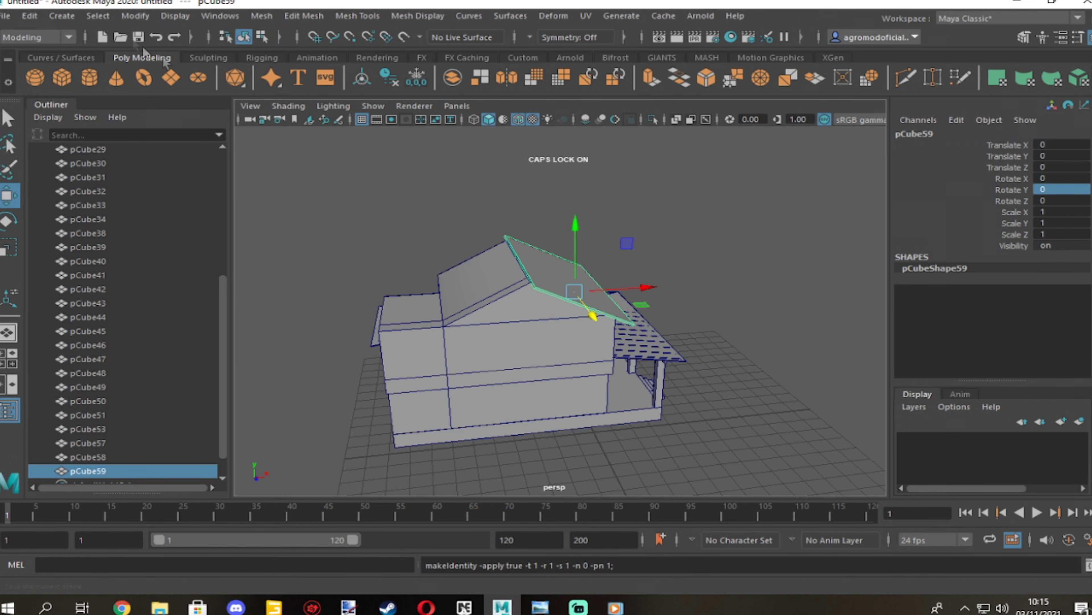
{"action": "left_click", "coordinate": [1063, 211]}
{"action": "type", "text": "-1"}
{"action": "key", "text": "Return"}
{"action": "left_click_drag", "start_coordinate": [620, 284], "coordinate": [524, 278]}
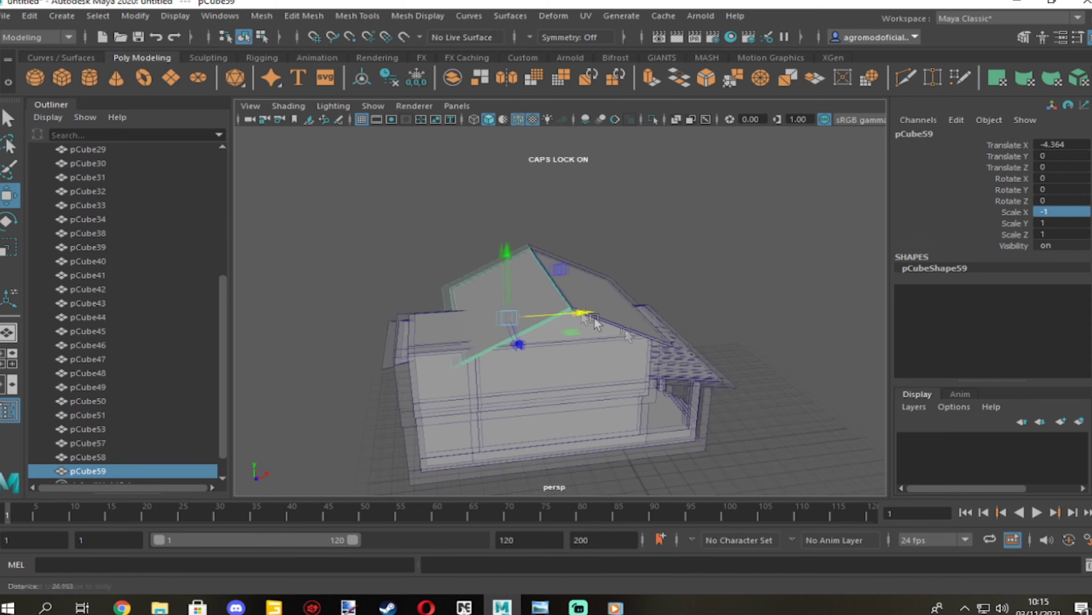
{"action": "scroll", "coordinate": [521, 301], "scroll_direction": "up", "scroll_amount": 5}
{"action": "mouse_move", "coordinate": [521, 348]}
{"action": "left_mouse_down", "text": "alt"}
{"action": "mouse_move", "coordinate": [542, 389]}
{"action": "mouse_move", "coordinate": [533, 344]}
{"action": "left_mouse_up", "text": "alt"}
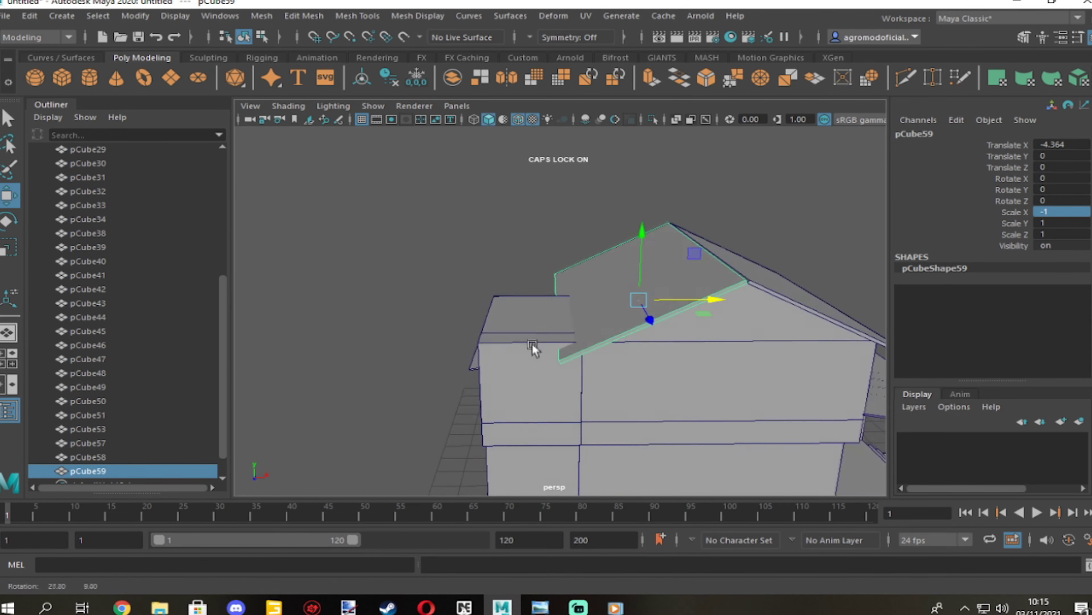
{"action": "scroll", "coordinate": [533, 344], "scroll_direction": "down", "scroll_amount": 3}
Select an edge and then faces on the upper storey.
{"action": "key", "text": "F10"}
{"action": "left_click", "coordinate": [517, 342]}
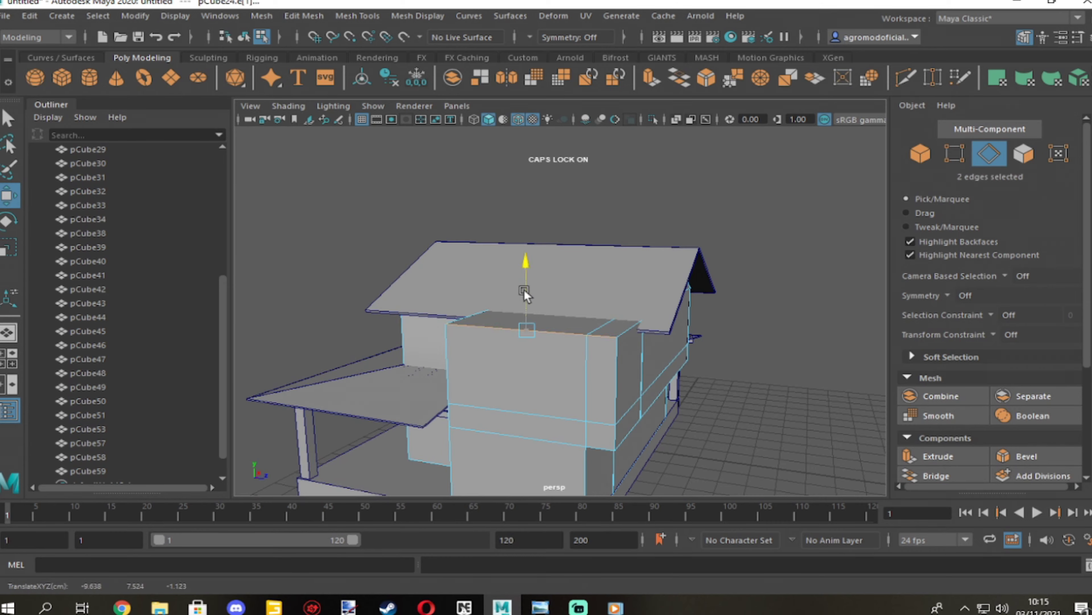
{"action": "mouse_move", "coordinate": [524, 289]}
{"action": "left_mouse_down", "text": "alt"}
{"action": "mouse_move", "coordinate": [486, 304]}
{"action": "mouse_move", "coordinate": [549, 377]}
{"action": "mouse_move", "coordinate": [559, 345]}
{"action": "left_mouse_up", "text": "alt"}
{"action": "key", "text": "F11"}
{"action": "left_click", "coordinate": [572, 344]}
Extrude the upper roof face, scale it larger, and extrude it downward to thicken the slab.
{"action": "left_click", "coordinate": [387, 297]}
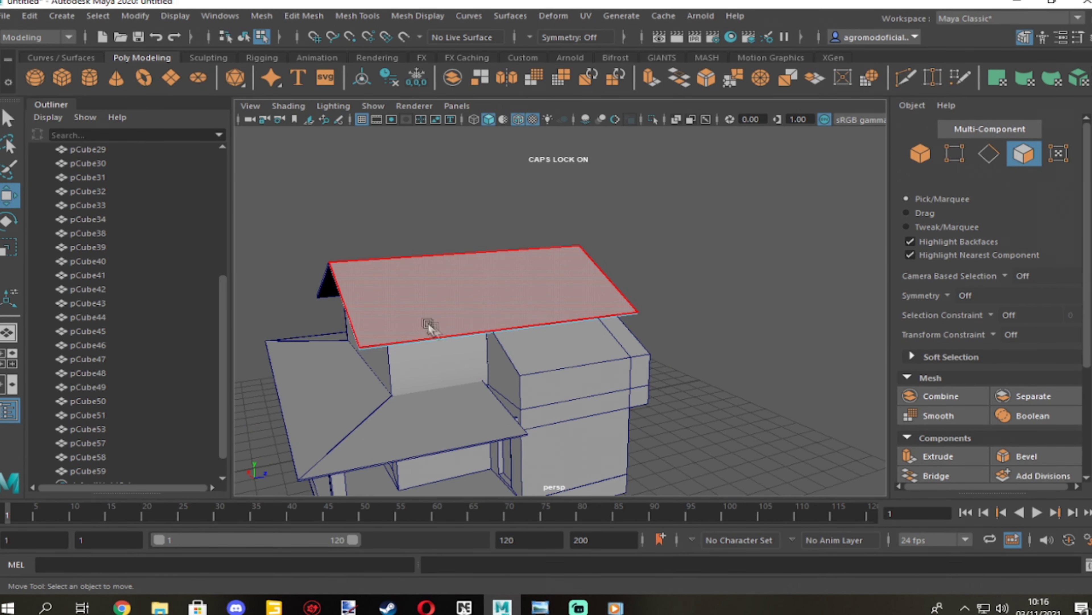
{"action": "left_click", "coordinate": [428, 323]}
{"action": "key", "text": "ctrl+e"}
{"action": "left_click_drag", "start_coordinate": [427, 324], "coordinate": [538, 332], "text": "alt"}
{"action": "key", "text": "r"}
{"action": "left_click_drag", "start_coordinate": [473, 326], "coordinate": [610, 358]}
{"action": "scroll", "coordinate": [503, 325], "scroll_direction": "up", "scroll_amount": 2}
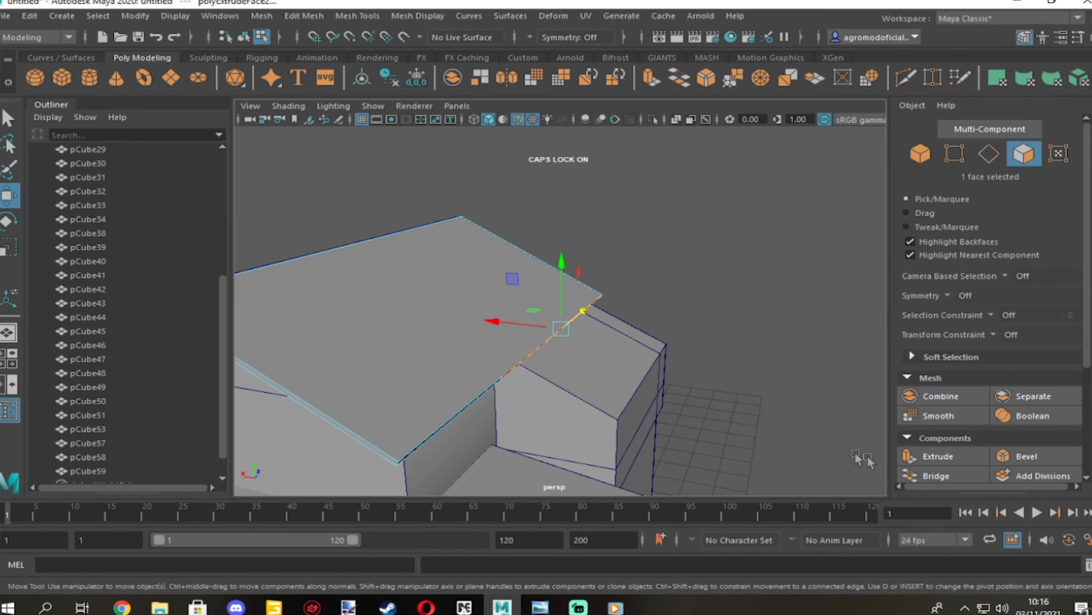
{"action": "key", "text": "ctrl+e"}
{"action": "mouse_move", "coordinate": [522, 298]}
{"action": "left_mouse_down"}
{"action": "mouse_move", "coordinate": [532, 268]}
{"action": "mouse_move", "coordinate": [595, 340]}
{"action": "left_mouse_up"}
Combine the two upper roof slabs into one mesh and delete its history.
{"action": "left_click", "coordinate": [919, 153]}
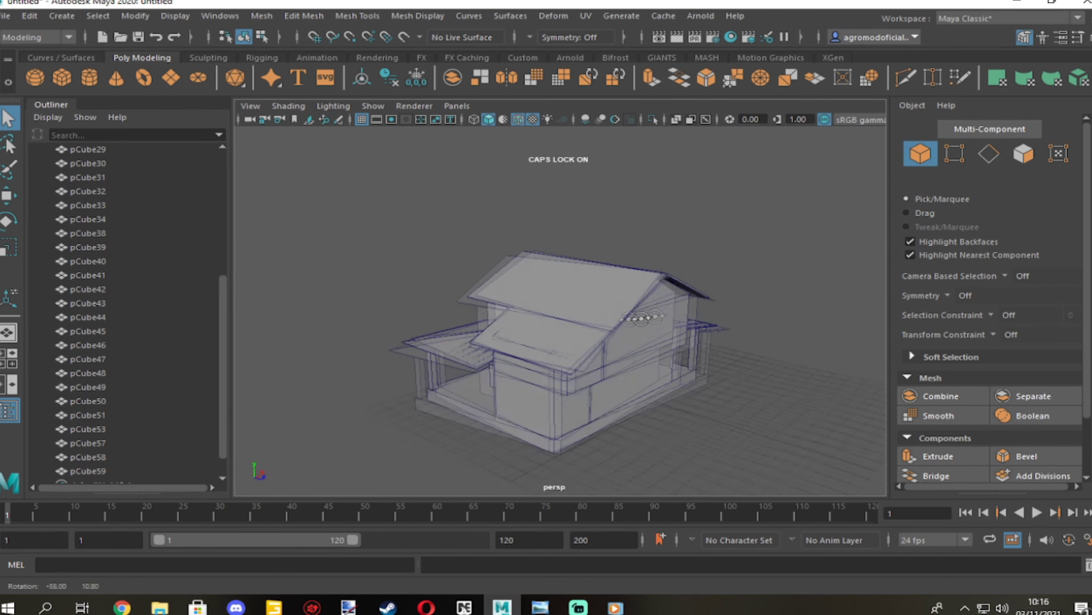
{"action": "scroll", "coordinate": [765, 457], "scroll_direction": "down", "scroll_amount": 3}
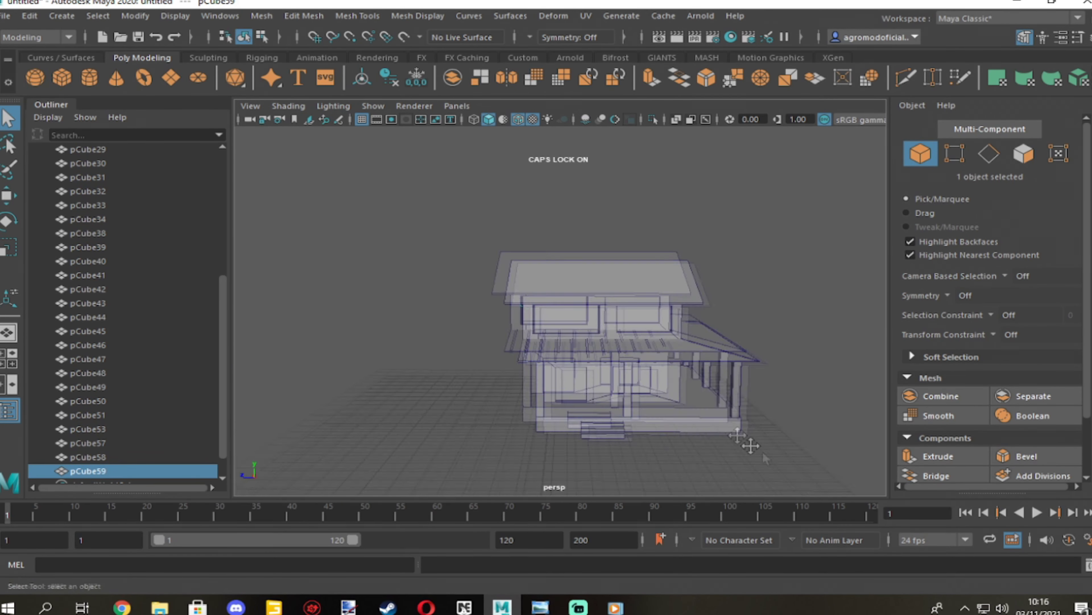
{"action": "left_click_drag", "start_coordinate": [765, 457], "coordinate": [517, 371], "text": "alt"}
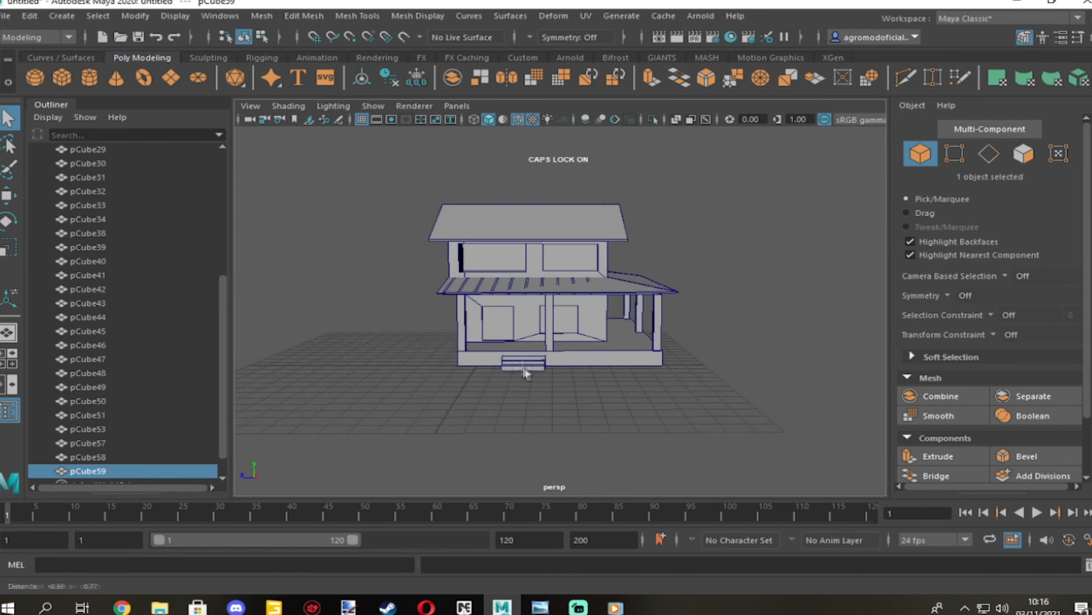
{"action": "scroll", "coordinate": [597, 357], "scroll_direction": "up", "scroll_amount": 3}
{"action": "left_click", "coordinate": [589, 607]}
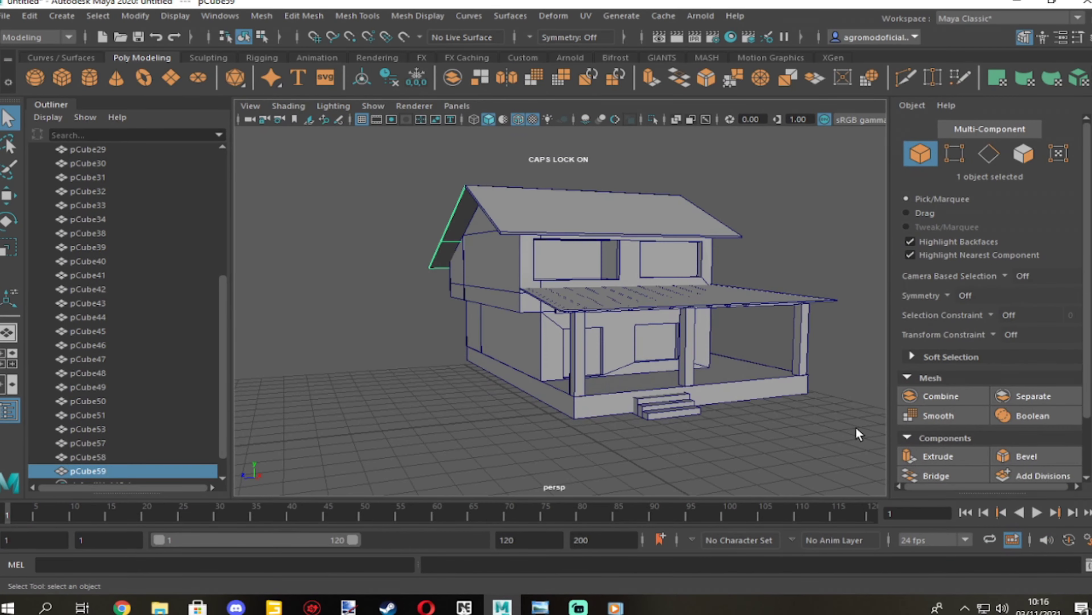
{"action": "left_click", "coordinate": [29, 16]}
{"action": "left_click", "coordinate": [275, 164]}
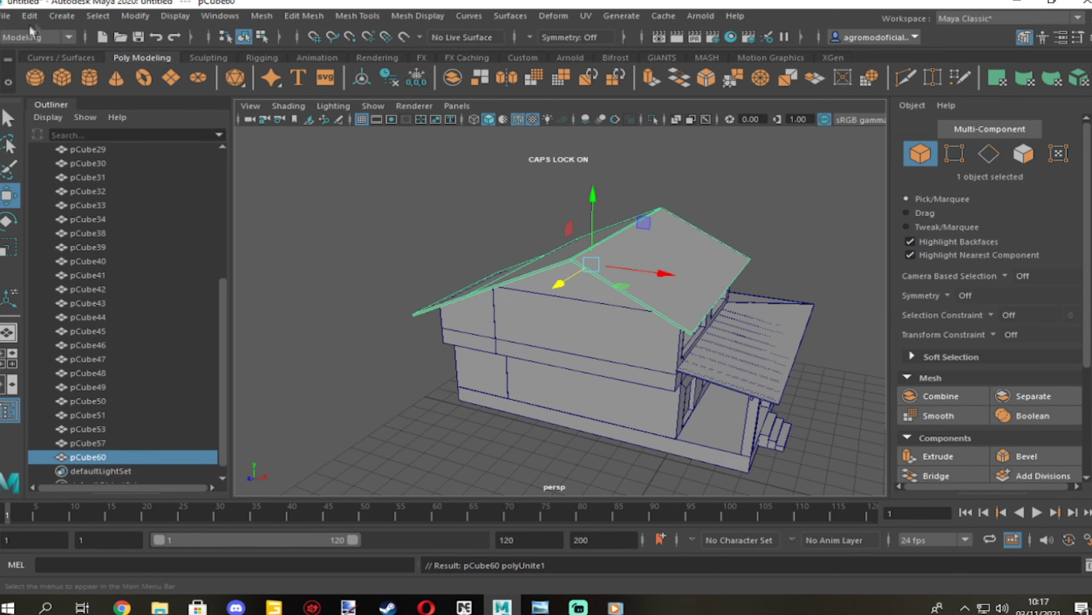
Save the scene as 'CASA FAZENDA'.
{"action": "key", "text": "ctrl+shift+s"}
{"action": "type", "text": "CASA FAZENDA"}
{"action": "key", "text": "Return"}
Combine the porch rafters pCube29 through pCube50 into one object and clear its history.
{"action": "mouse_move", "coordinate": [302, 437]}
{"action": "left_mouse_down", "text": "alt"}
{"action": "mouse_move", "coordinate": [624, 298]}
{"action": "mouse_move", "coordinate": [495, 296]}
{"action": "mouse_move", "coordinate": [556, 324]}
{"action": "mouse_move", "coordinate": [491, 338]}
{"action": "mouse_move", "coordinate": [605, 338]}
{"action": "mouse_move", "coordinate": [562, 334]}
{"action": "mouse_move", "coordinate": [675, 273]}
{"action": "mouse_move", "coordinate": [516, 275]}
{"action": "mouse_move", "coordinate": [248, 242]}
{"action": "mouse_move", "coordinate": [292, 243]}
{"action": "left_mouse_up", "text": "alt"}
{"action": "left_click", "coordinate": [675, 275]}
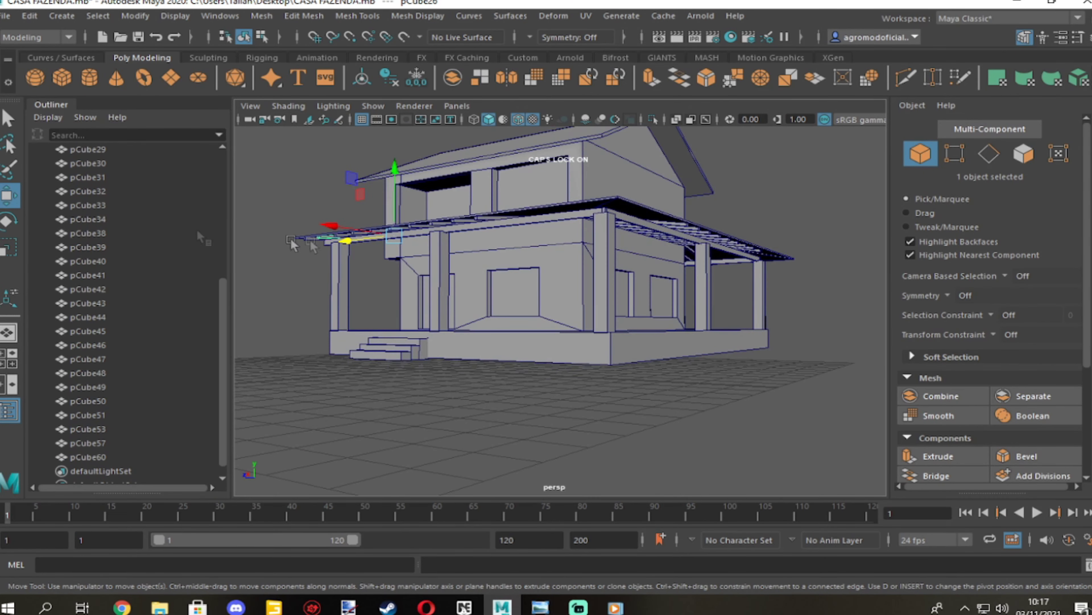
{"action": "scroll", "coordinate": [97, 313], "scroll_direction": "up", "scroll_amount": 5}
{"action": "scroll", "coordinate": [96, 334], "scroll_direction": "down", "scroll_amount": 2}
{"action": "left_click", "coordinate": [88, 401], "text": "shift"}
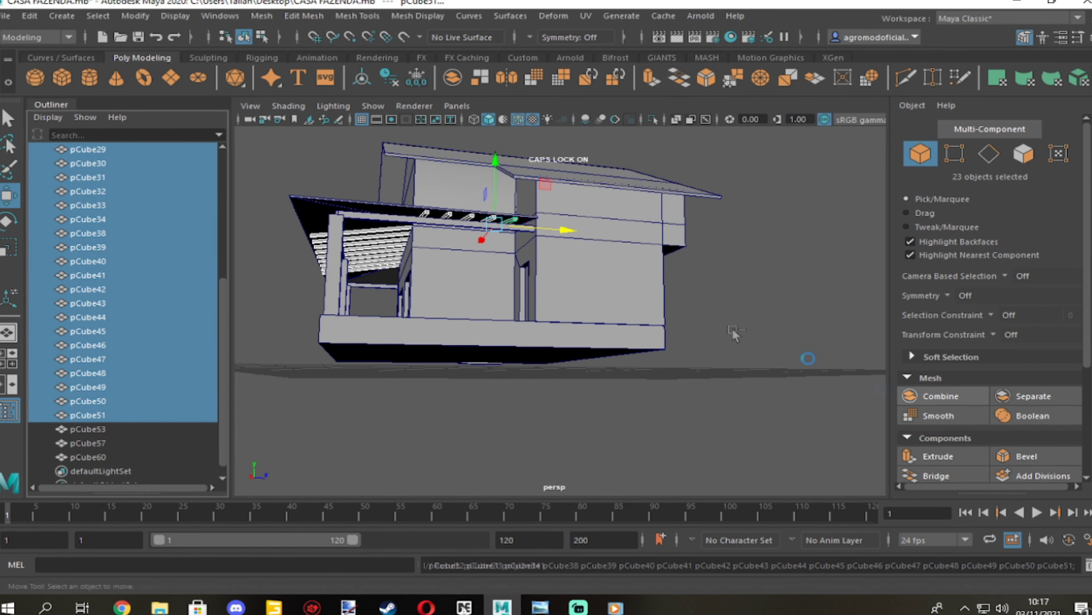
{"action": "left_click", "coordinate": [941, 395]}
{"action": "left_click", "coordinate": [29, 15]}
Combine the porch posts into a single object and clear its history.
{"action": "mouse_move", "coordinate": [344, 280]}
{"action": "left_mouse_down", "text": "alt"}
{"action": "mouse_move", "coordinate": [482, 290]}
{"action": "mouse_move", "coordinate": [459, 329]}
{"action": "left_mouse_up", "text": "alt"}
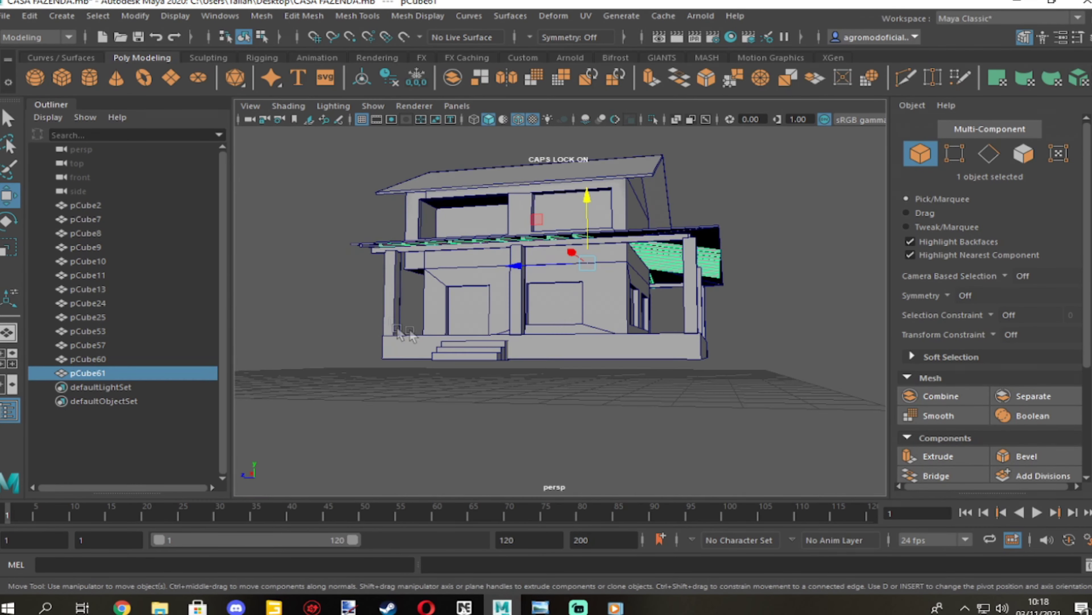
{"action": "left_click", "coordinate": [459, 330], "text": "shift"}
{"action": "left_click", "coordinate": [640, 320], "text": "shift"}
{"action": "left_click", "coordinate": [688, 301], "text": "shift"}
{"action": "left_click_drag", "start_coordinate": [689, 301], "coordinate": [714, 419], "text": "alt"}
{"action": "left_click", "coordinate": [941, 395]}
{"action": "left_click", "coordinate": [29, 15]}
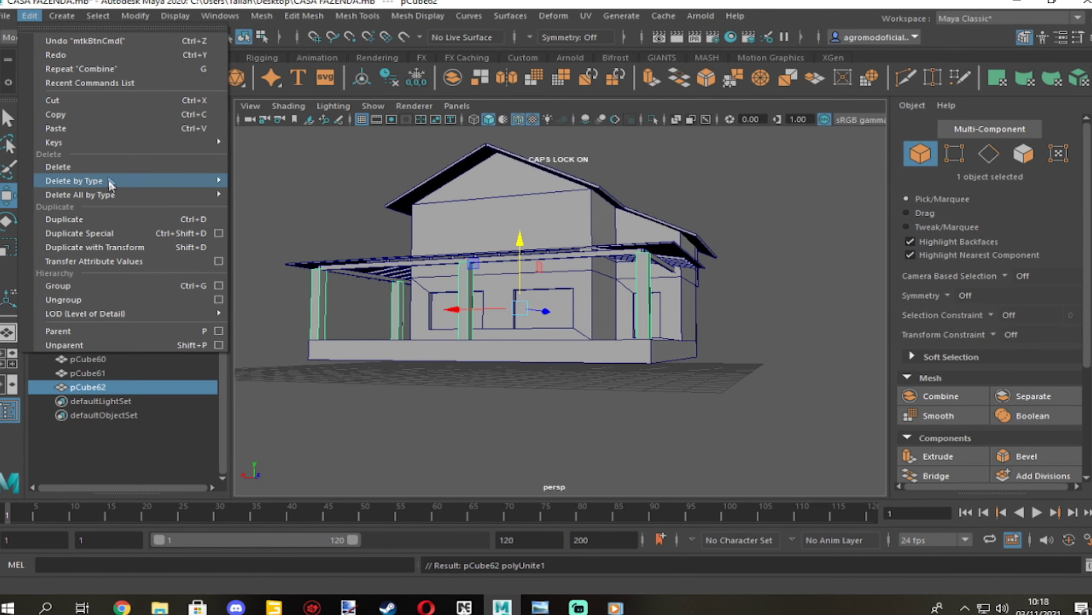
Switch to edge selection and bring the stairs into close view.
{"action": "left_click_drag", "start_coordinate": [473, 301], "coordinate": [291, 340], "text": "alt"}
{"action": "key", "text": "F10"}
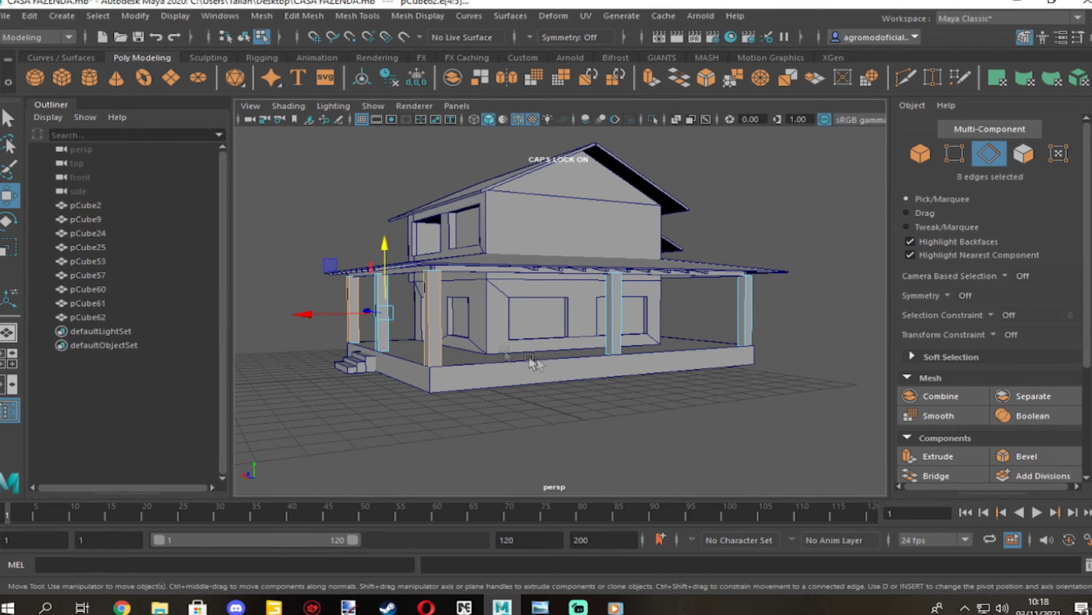
{"action": "right_click_drag", "start_coordinate": [731, 305], "coordinate": [758, 279]}
{"action": "left_click_drag", "start_coordinate": [732, 305], "coordinate": [639, 303], "text": "alt"}
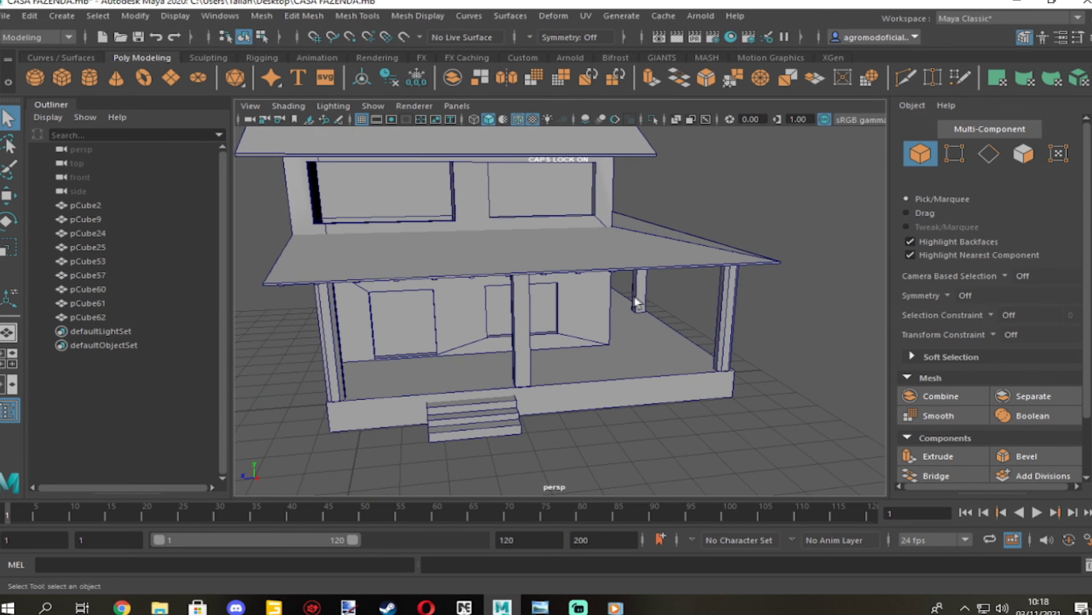
{"action": "left_click", "coordinate": [491, 125]}
{"action": "left_click_drag", "start_coordinate": [495, 258], "coordinate": [525, 244], "text": "alt"}
Select stair edges, trying several bevels and undoing each one.
{"action": "left_click", "coordinate": [448, 289]}
{"action": "right_click_drag", "start_coordinate": [524, 245], "coordinate": [671, 265], "text": "alt"}
{"action": "key", "text": "F10"}
{"action": "key", "text": "ctrl+b"}
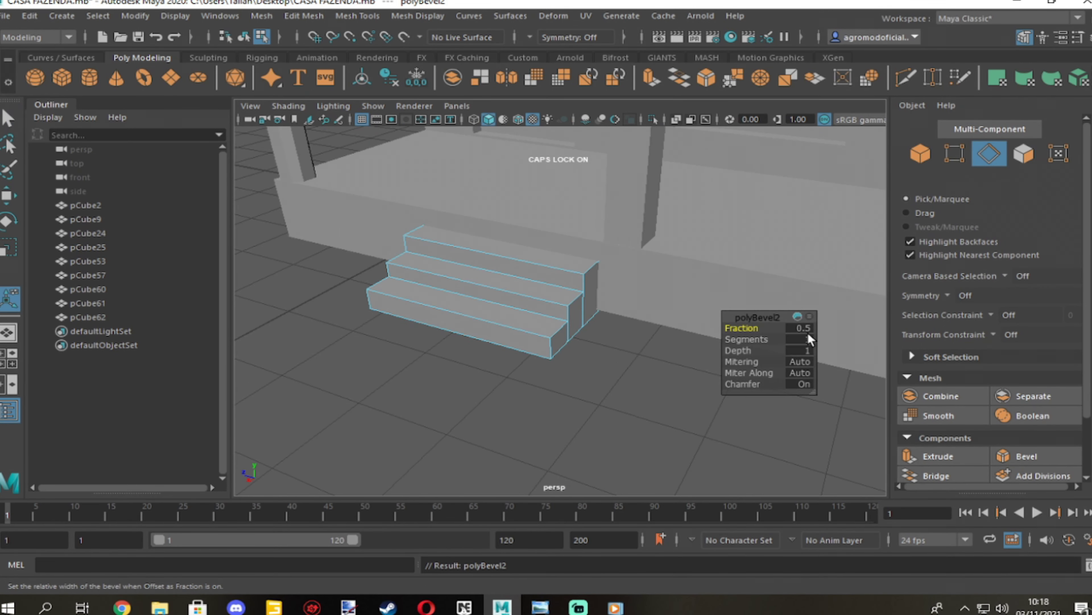
{"action": "key", "text": "ctrl+z"}
{"action": "left_click", "coordinate": [1025, 456]}
{"action": "key", "text": "ctrl+z"}
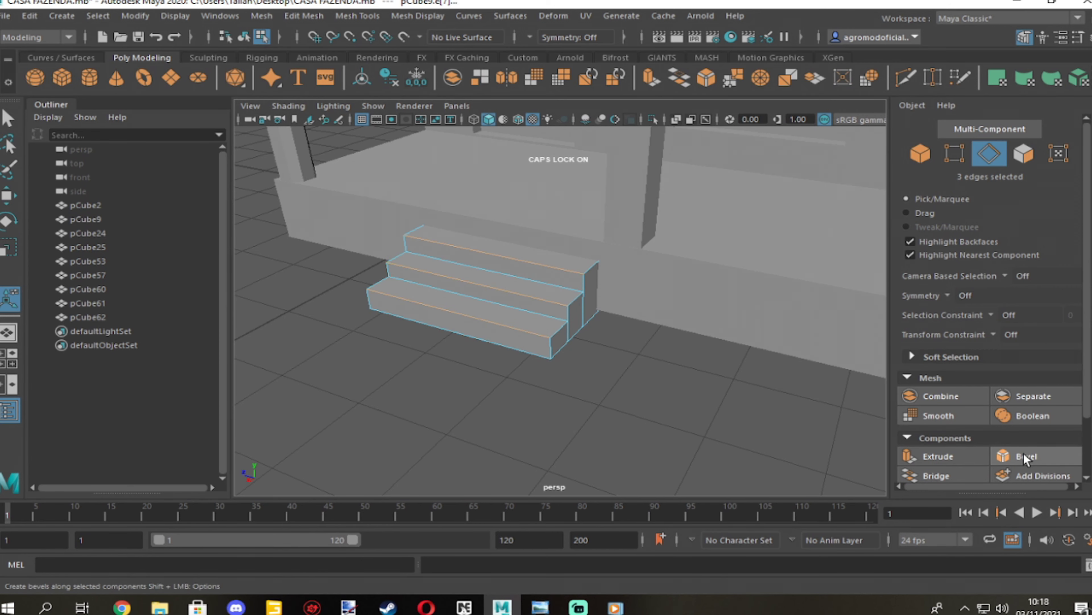
{"action": "left_click", "coordinate": [1026, 456]}
{"action": "key", "text": "ctrl+z"}
{"action": "scroll", "coordinate": [526, 319], "scroll_direction": "up", "scroll_amount": 4}
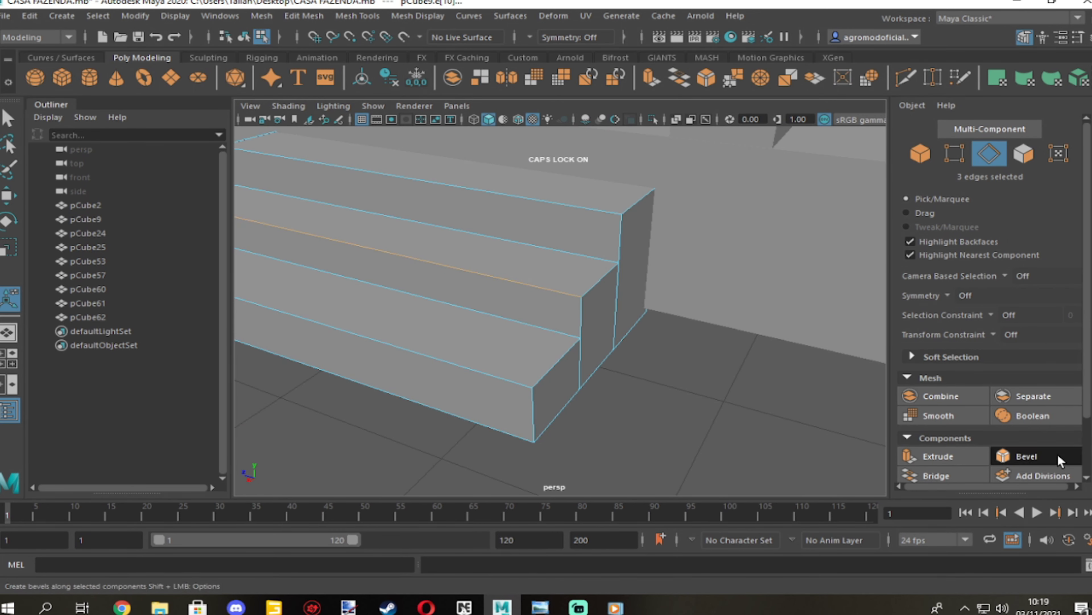
{"action": "left_click", "coordinate": [1026, 455]}
{"action": "key", "text": "ctrl+z"}
{"action": "left_click", "coordinate": [1026, 456]}
{"action": "key", "text": "ctrl+z"}
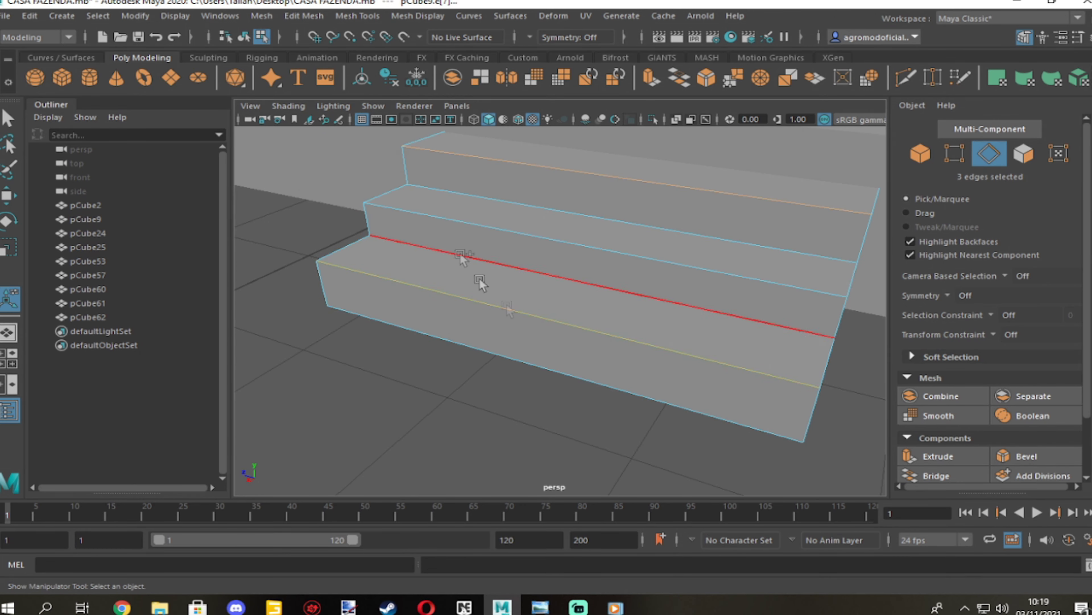
Bevel the stair step edges, including the top step's front edge, at fraction 0.1.
{"action": "left_click_drag", "start_coordinate": [427, 214], "coordinate": [578, 390], "text": "alt"}
{"action": "left_click", "coordinate": [1063, 459]}
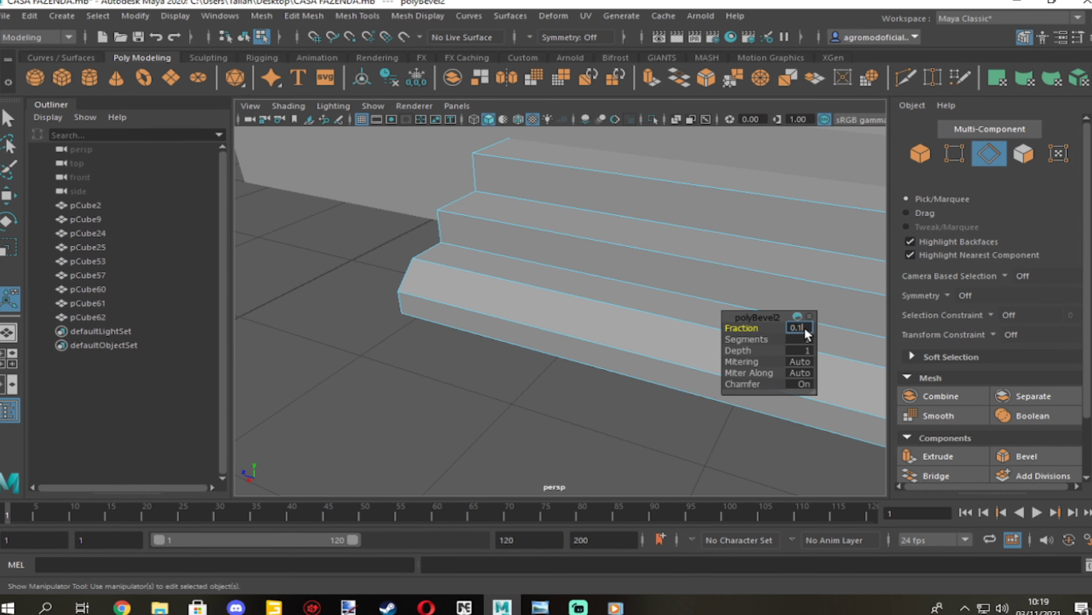
{"action": "key", "text": "Return"}
{"action": "left_click_drag", "start_coordinate": [804, 328], "coordinate": [839, 409], "text": "alt"}
{"action": "left_click", "coordinate": [1026, 456]}
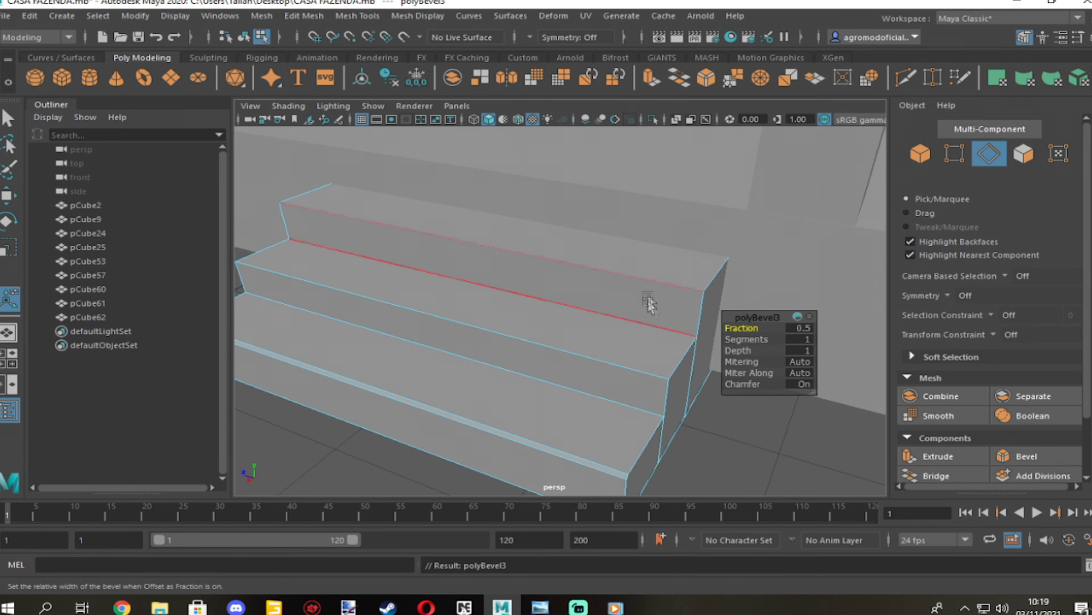
{"action": "left_click", "coordinate": [649, 303]}
{"action": "left_click", "coordinate": [1002, 456]}
{"action": "type", "text": ".1"}
{"action": "key", "text": "Return"}
Select the porch base's outer edges and bevel them at fraction 0.05.
{"action": "scroll", "coordinate": [793, 324], "scroll_direction": "down", "scroll_amount": 5}
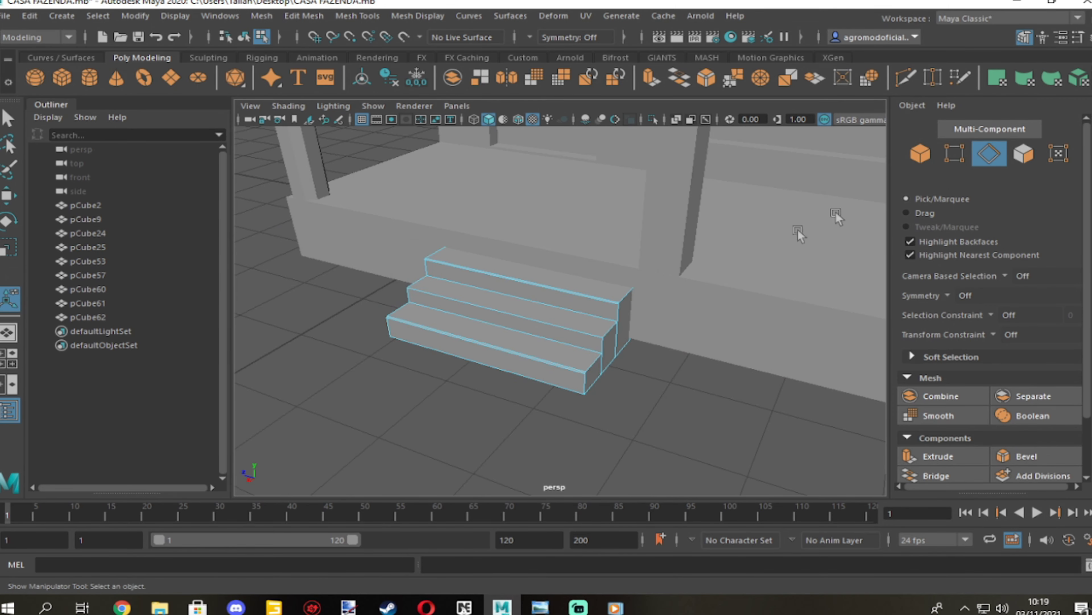
{"action": "left_click_drag", "start_coordinate": [662, 268], "coordinate": [607, 306], "text": "alt"}
{"action": "mouse_move", "coordinate": [727, 296]}
{"action": "left_mouse_down", "text": "alt"}
{"action": "mouse_move", "coordinate": [786, 276]}
{"action": "mouse_move", "coordinate": [639, 317]}
{"action": "mouse_move", "coordinate": [711, 310]}
{"action": "left_mouse_up", "text": "alt"}
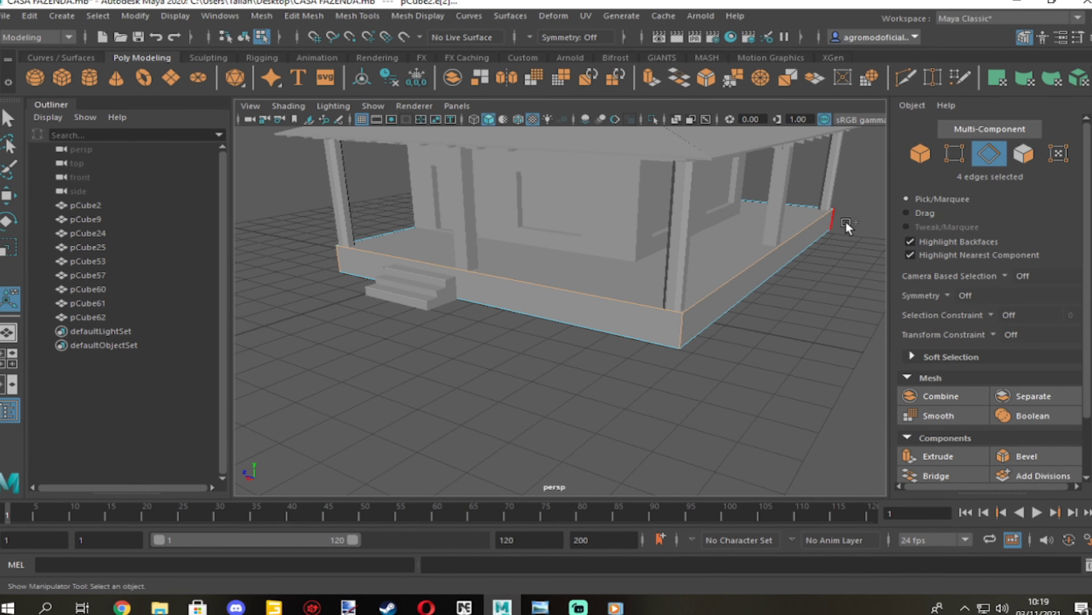
{"action": "left_click_drag", "start_coordinate": [846, 227], "coordinate": [511, 291], "text": "alt"}
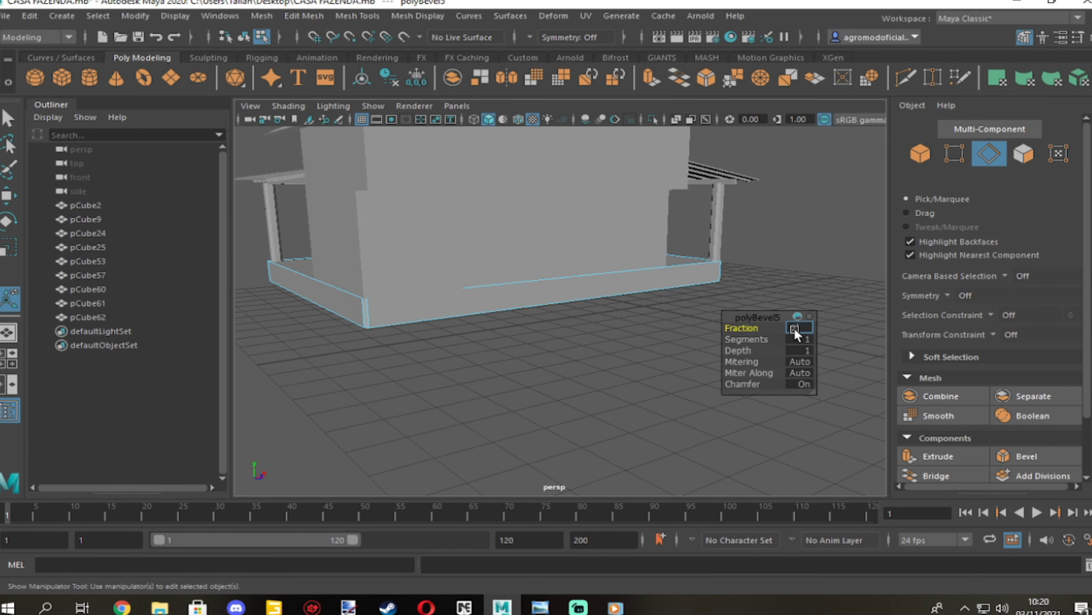
{"action": "scroll", "coordinate": [561, 341], "scroll_direction": "up", "scroll_amount": 5}
{"action": "left_click_drag", "start_coordinate": [560, 342], "coordinate": [520, 385], "text": "alt"}
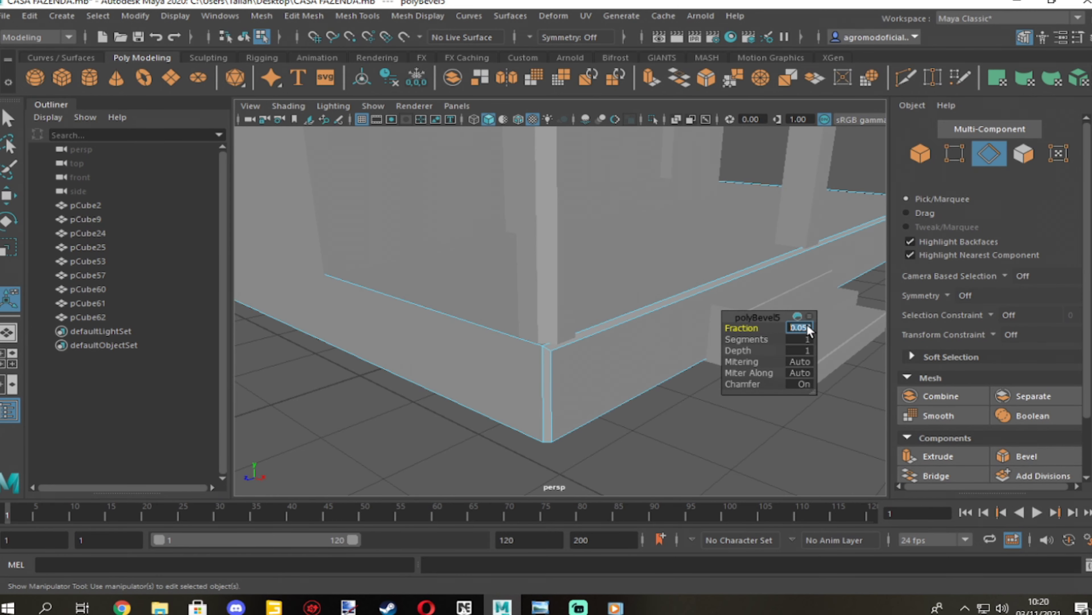
{"action": "left_click", "coordinate": [921, 154]}
Select corner edges of the house walls from several sides.
{"action": "left_click_drag", "start_coordinate": [559, 301], "coordinate": [557, 340], "text": "alt"}
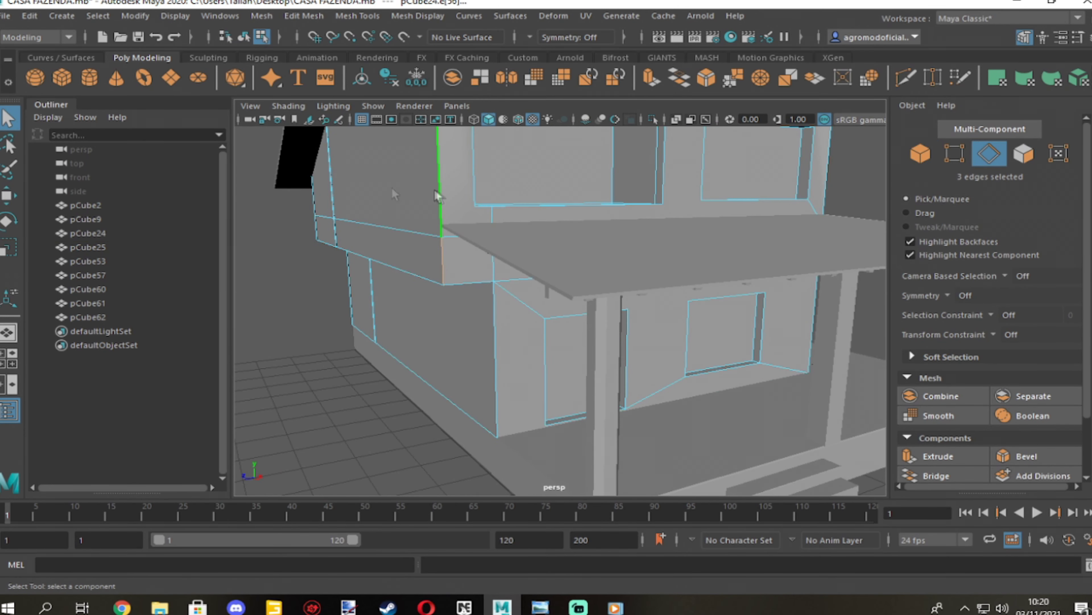
{"action": "left_click_drag", "start_coordinate": [436, 189], "coordinate": [668, 176], "text": "alt"}
{"action": "scroll", "coordinate": [665, 264], "scroll_direction": "down", "scroll_amount": 5}
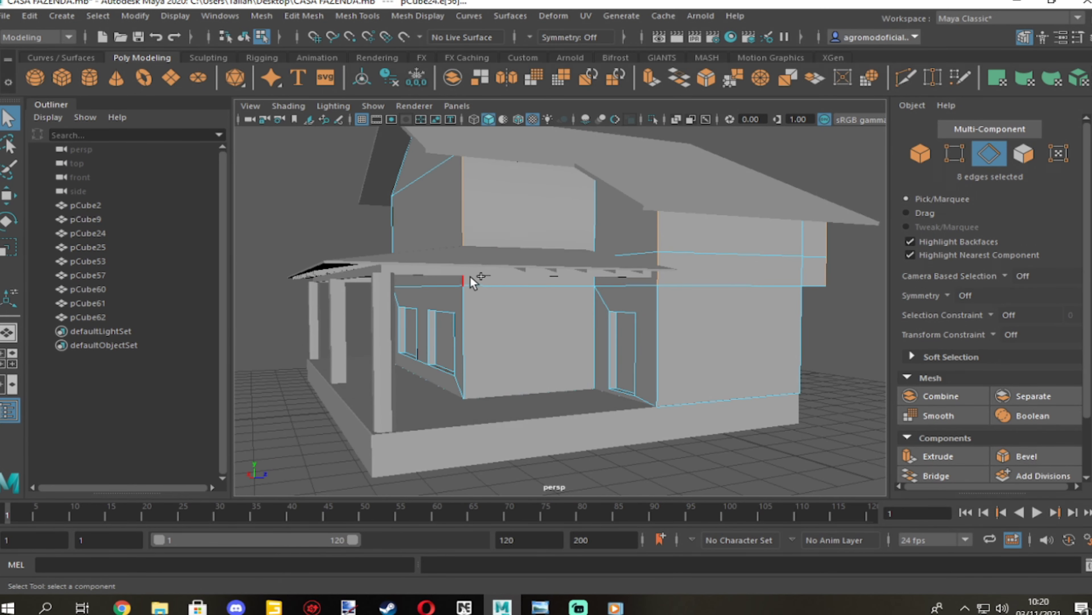
{"action": "left_click", "coordinate": [783, 335], "text": "shift"}
{"action": "left_click_drag", "start_coordinate": [783, 336], "coordinate": [585, 293], "text": "alt"}
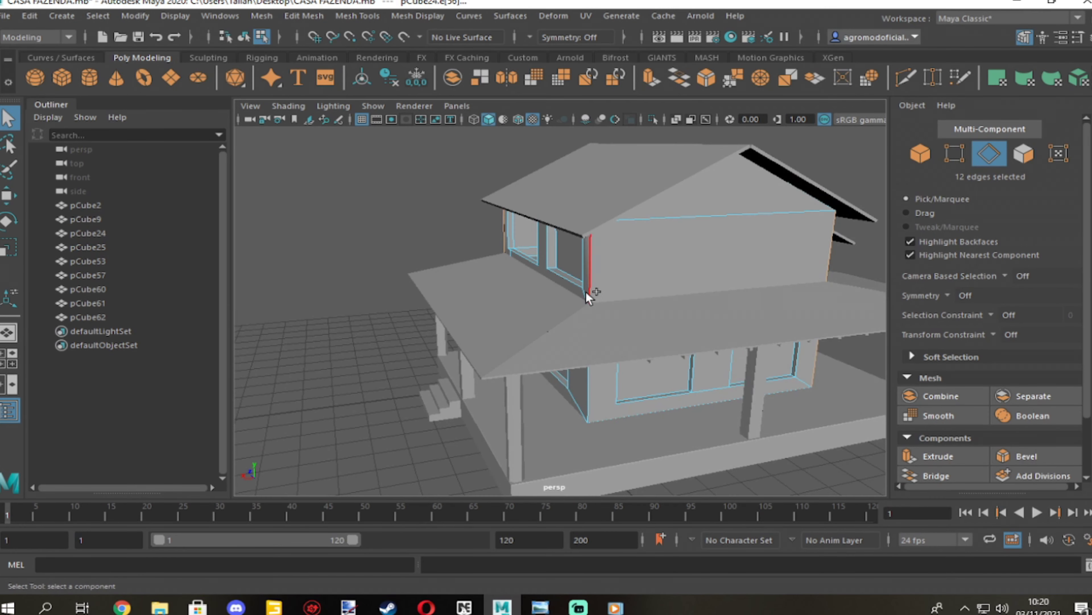
{"action": "left_click_drag", "start_coordinate": [469, 357], "coordinate": [524, 312], "text": "alt"}
{"action": "scroll", "coordinate": [500, 300], "scroll_direction": "down", "scroll_amount": 3}
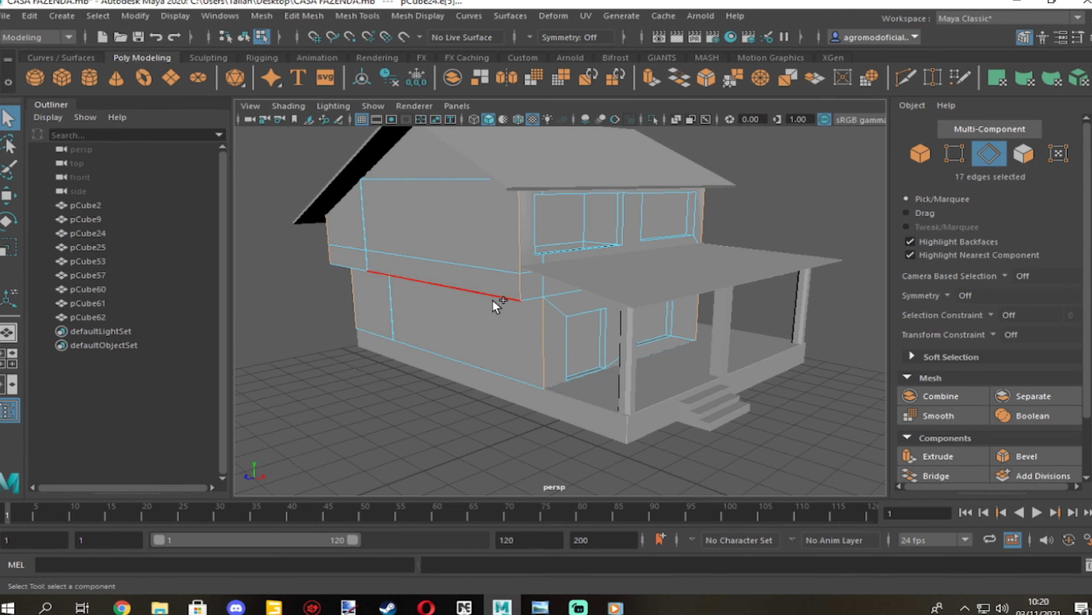
{"action": "left_click", "coordinate": [500, 299], "text": "shift"}
{"action": "scroll", "coordinate": [566, 353], "scroll_direction": "up", "scroll_amount": 4}
{"action": "left_click_drag", "start_coordinate": [565, 354], "coordinate": [780, 341], "text": "alt"}
{"action": "key", "text": "ctrl+z"}
{"action": "scroll", "coordinate": [708, 389], "scroll_direction": "up", "scroll_amount": 5}
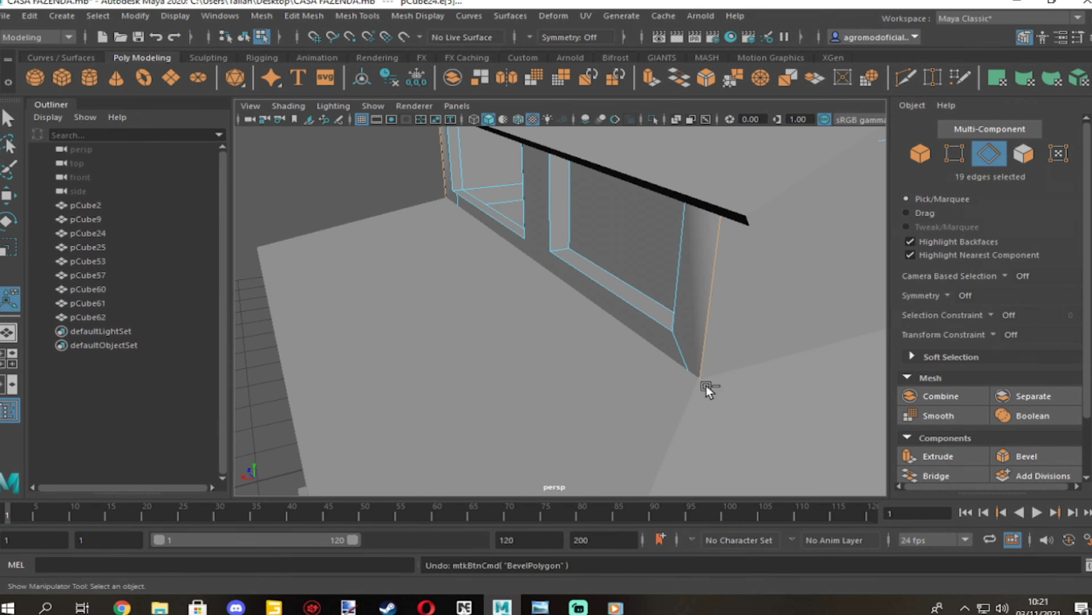
Bevel the selected wall corner edges and adjust the bevel fraction.
{"action": "left_click", "coordinate": [1024, 454]}
{"action": "mouse_move", "coordinate": [731, 327]}
{"action": "left_mouse_down", "text": "alt"}
{"action": "mouse_move", "coordinate": [529, 305]}
{"action": "mouse_move", "coordinate": [797, 329]}
{"action": "left_mouse_up", "text": "alt"}
{"action": "scroll", "coordinate": [529, 304], "scroll_direction": "down", "scroll_amount": 3}
{"action": "left_click", "coordinate": [1023, 456]}
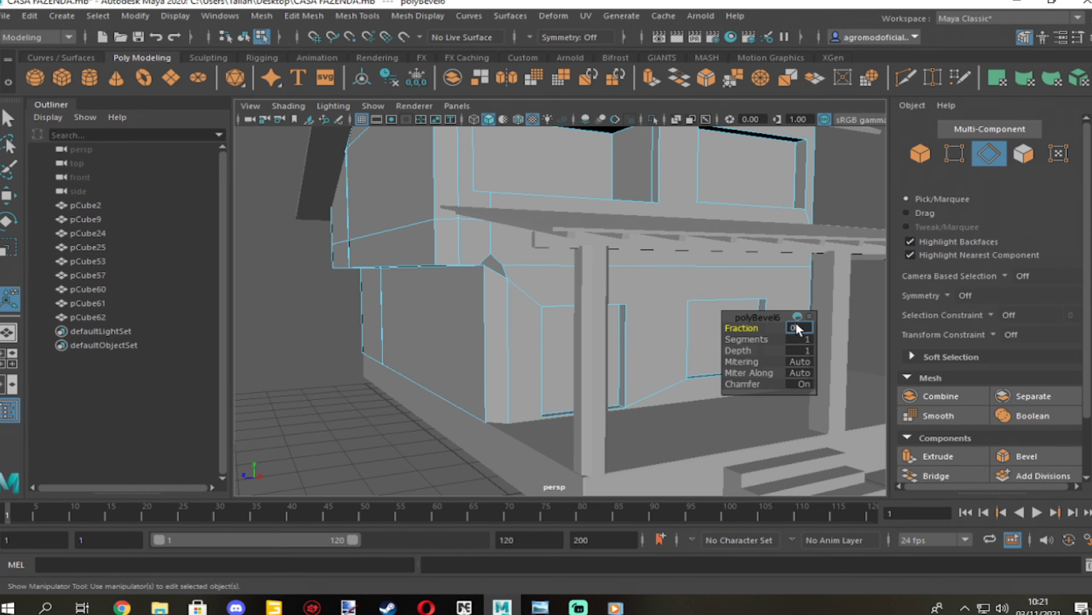
{"action": "key", "text": "ctrl+z"}
{"action": "left_click_drag", "start_coordinate": [817, 224], "coordinate": [569, 272], "text": "alt"}
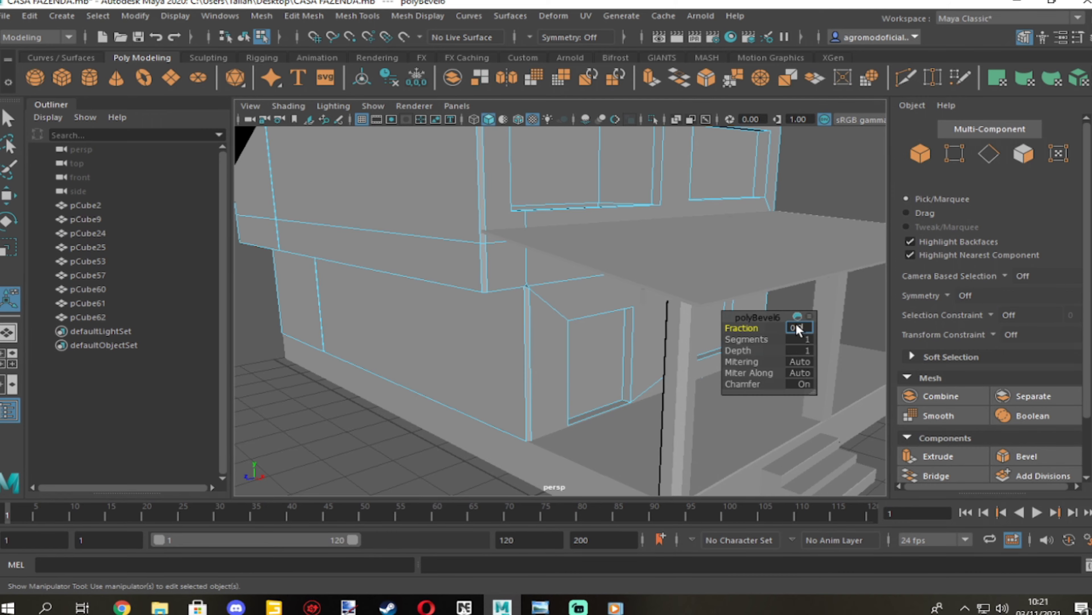
Bevel further corner edges on the house walls object from different angles.
{"action": "left_click", "coordinate": [919, 154]}
{"action": "left_click_drag", "start_coordinate": [575, 249], "coordinate": [1038, 179], "text": "alt"}
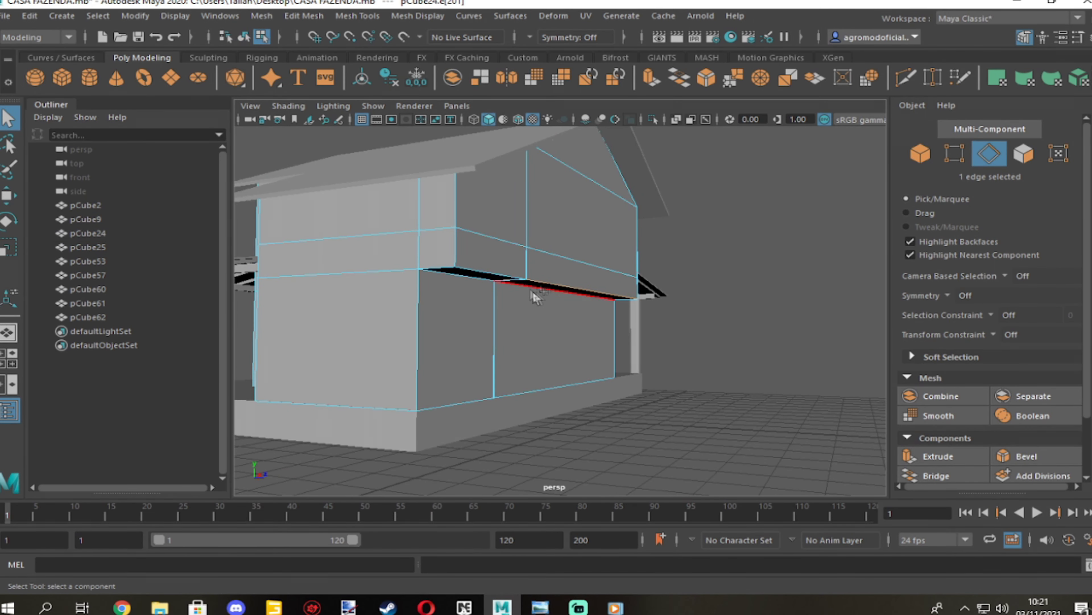
{"action": "scroll", "coordinate": [534, 297], "scroll_direction": "down", "scroll_amount": 3}
{"action": "key", "text": "ctrl+b"}
{"action": "scroll", "coordinate": [535, 343], "scroll_direction": "up", "scroll_amount": 5}
{"action": "left_click_drag", "start_coordinate": [439, 289], "coordinate": [632, 335], "text": "alt"}
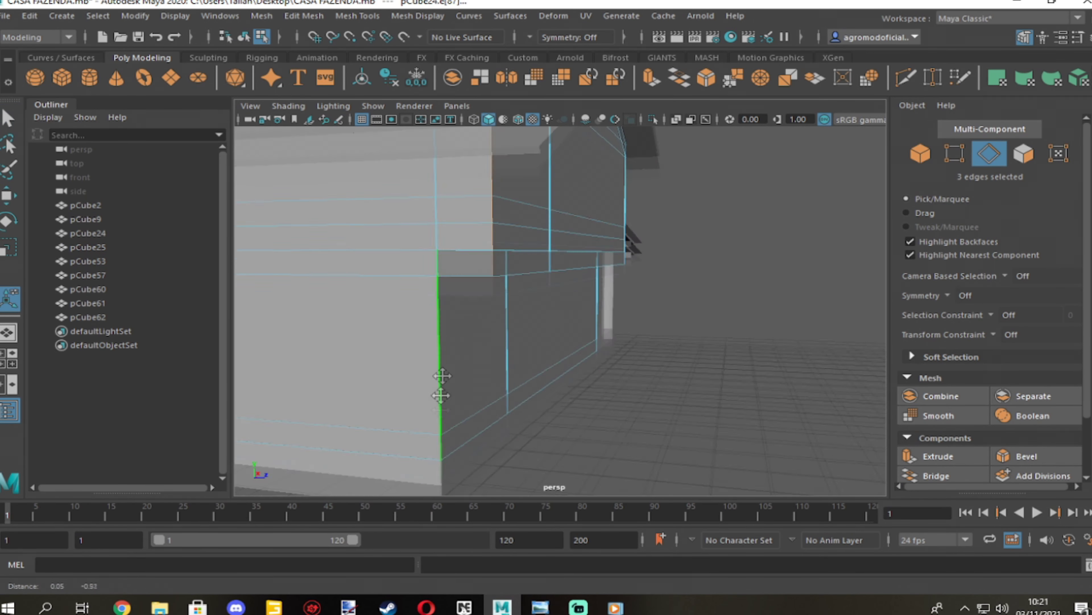
{"action": "key", "text": "ctrl+b"}
{"action": "scroll", "coordinate": [559, 302], "scroll_direction": "down", "scroll_amount": 10}
{"action": "left_click_drag", "start_coordinate": [559, 301], "coordinate": [688, 328], "text": "alt"}
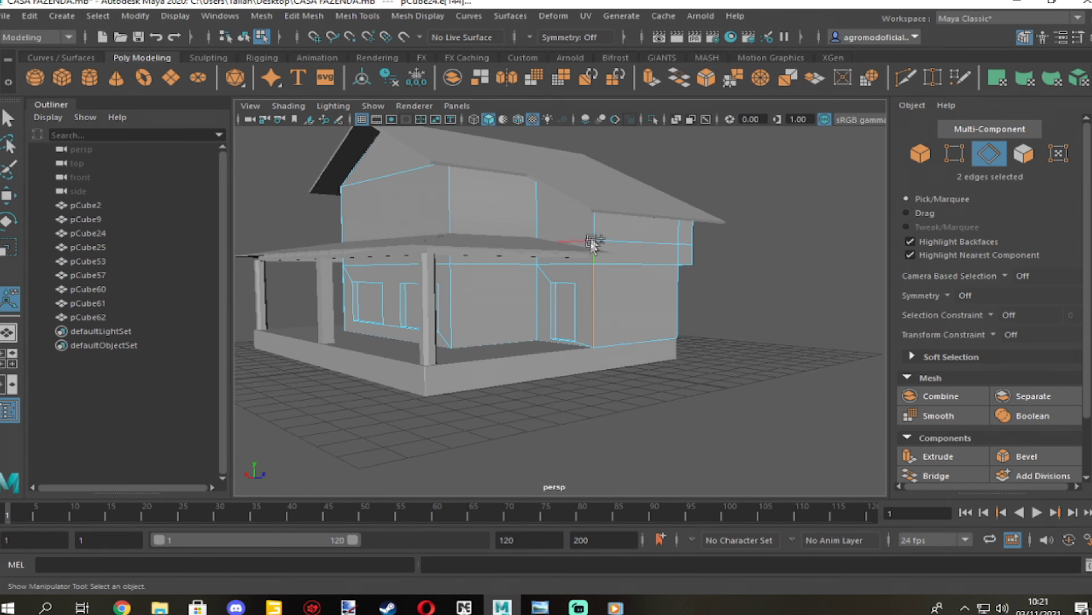
{"action": "key", "text": "ctrl+b"}
Bevel one more wall edge at fraction 0.03, then return to object selection.
{"action": "left_click", "coordinate": [461, 298]}
{"action": "mouse_move", "coordinate": [559, 301]}
{"action": "left_mouse_down", "text": "alt"}
{"action": "mouse_move", "coordinate": [402, 288]}
{"action": "mouse_move", "coordinate": [473, 276]}
{"action": "left_mouse_up", "text": "alt"}
{"action": "left_click", "coordinate": [1025, 456]}
{"action": "left_click_drag", "start_coordinate": [387, 301], "coordinate": [688, 301], "text": "alt"}
{"action": "key", "text": "F8"}
{"action": "left_click_drag", "start_coordinate": [793, 295], "coordinate": [645, 279], "text": "alt"}
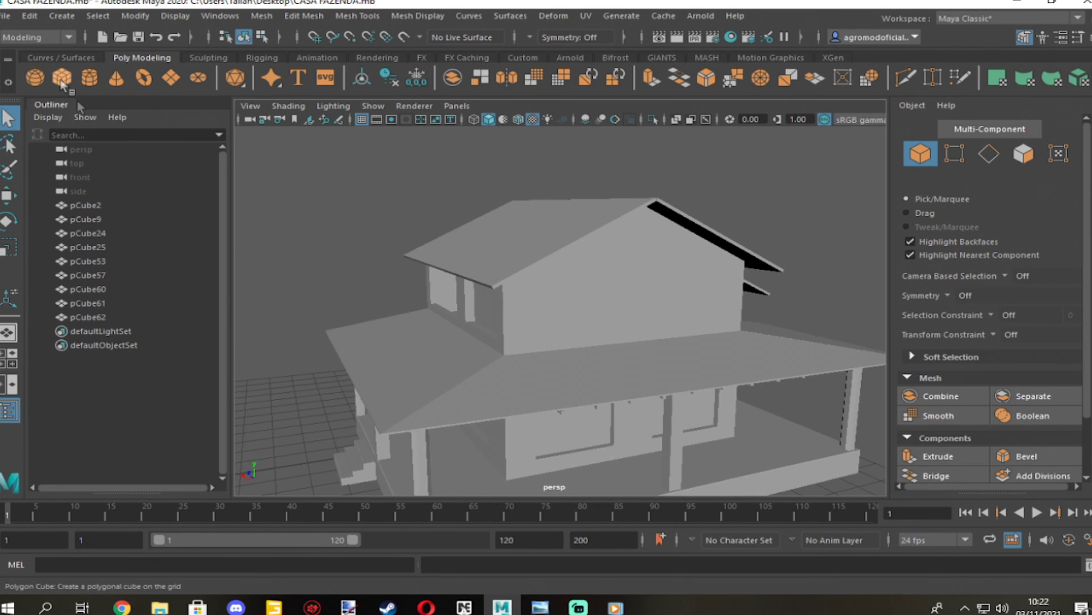
Create a polygon cube and flatten it into a thin rafter board.
{"action": "left_click", "coordinate": [61, 84]}
{"action": "mouse_move", "coordinate": [559, 301]}
{"action": "left_mouse_down", "text": "alt"}
{"action": "mouse_move", "coordinate": [609, 378]}
{"action": "mouse_move", "coordinate": [538, 301]}
{"action": "mouse_move", "coordinate": [585, 305]}
{"action": "mouse_move", "coordinate": [516, 297]}
{"action": "left_mouse_up", "text": "alt"}
{"action": "key", "text": "w"}
{"action": "key", "text": "F11"}
{"action": "left_click", "coordinate": [586, 305]}
{"action": "key", "text": "F8"}
{"action": "key", "text": "r"}
{"action": "left_click_drag", "start_coordinate": [456, 262], "coordinate": [435, 263]}
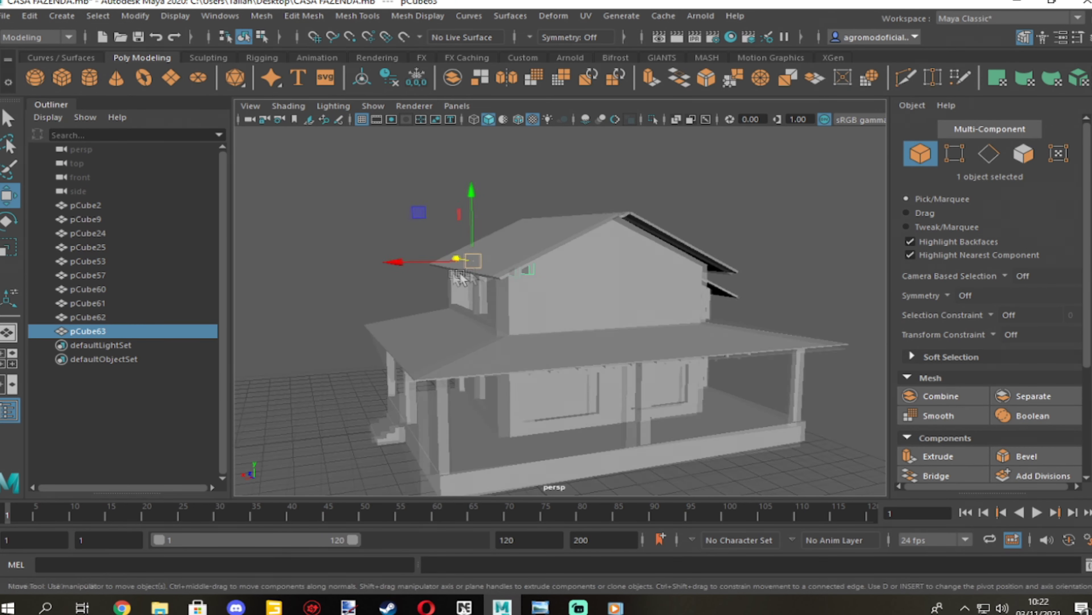
{"action": "scroll", "coordinate": [476, 278], "scroll_direction": "up", "scroll_amount": 5}
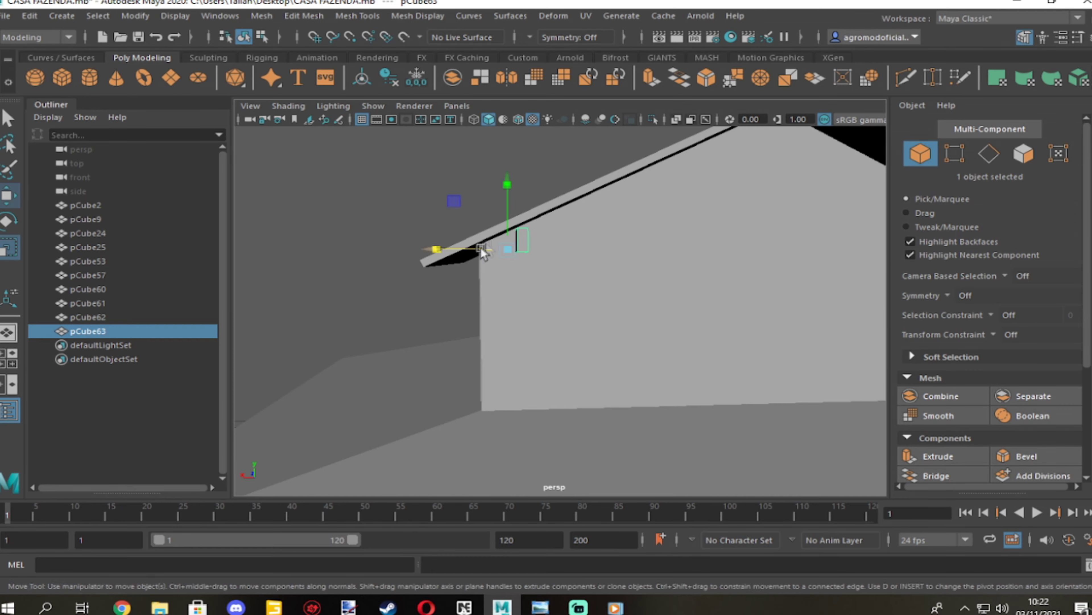
In front view, duplicate the rafter and place the first copies up the roof slope.
{"action": "key", "text": "space"}
{"action": "key", "text": "space"}
{"action": "scroll", "coordinate": [692, 344], "scroll_direction": "up", "scroll_amount": 3}
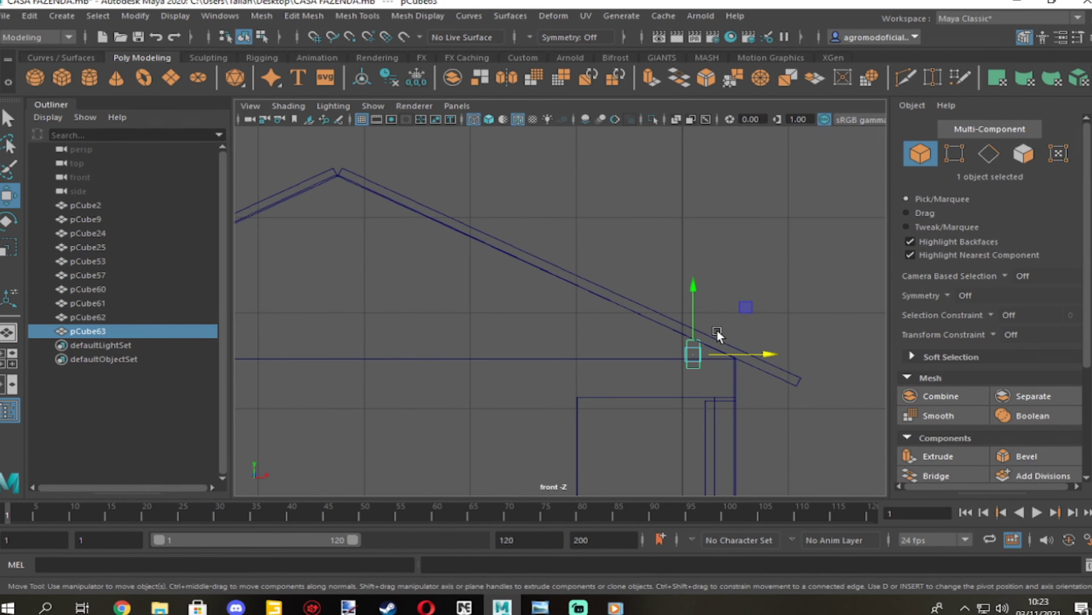
{"action": "key", "text": "ctrl+d"}
{"action": "left_click_drag", "start_coordinate": [728, 355], "coordinate": [624, 363]}
{"action": "left_click_drag", "start_coordinate": [576, 289], "coordinate": [590, 287]}
{"action": "key", "text": "ctrl+d"}
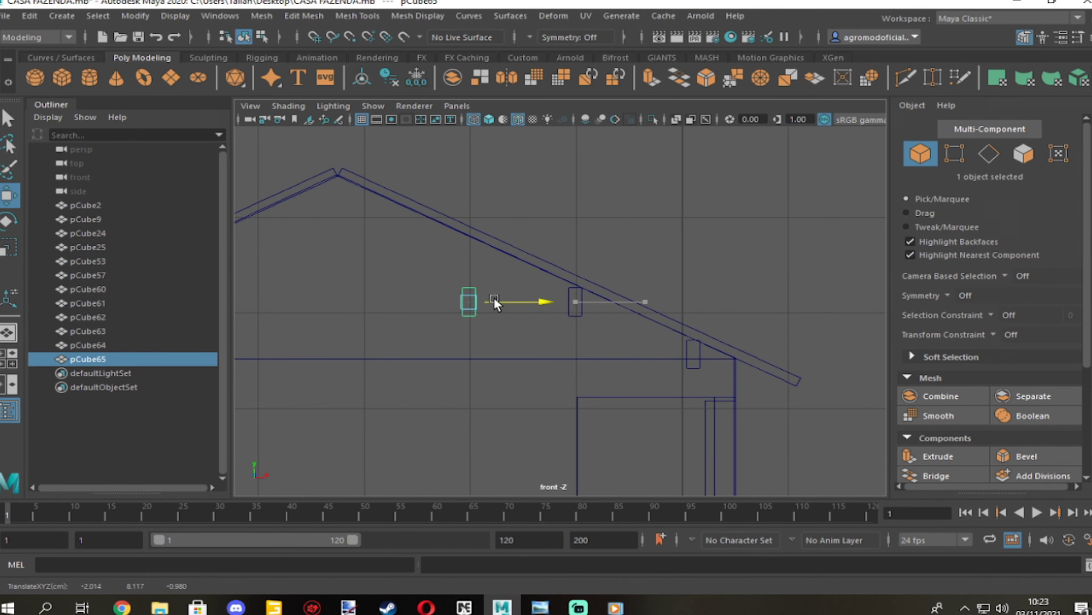
Add more rafter copies, spacing them leftward along the upper gable slope.
{"action": "middle_click_drag", "start_coordinate": [348, 160], "coordinate": [681, 168], "text": "alt"}
{"action": "key", "text": "ctrl+d"}
{"action": "left_click_drag", "start_coordinate": [592, 192], "coordinate": [593, 208]}
{"action": "key", "text": "ctrl+d"}
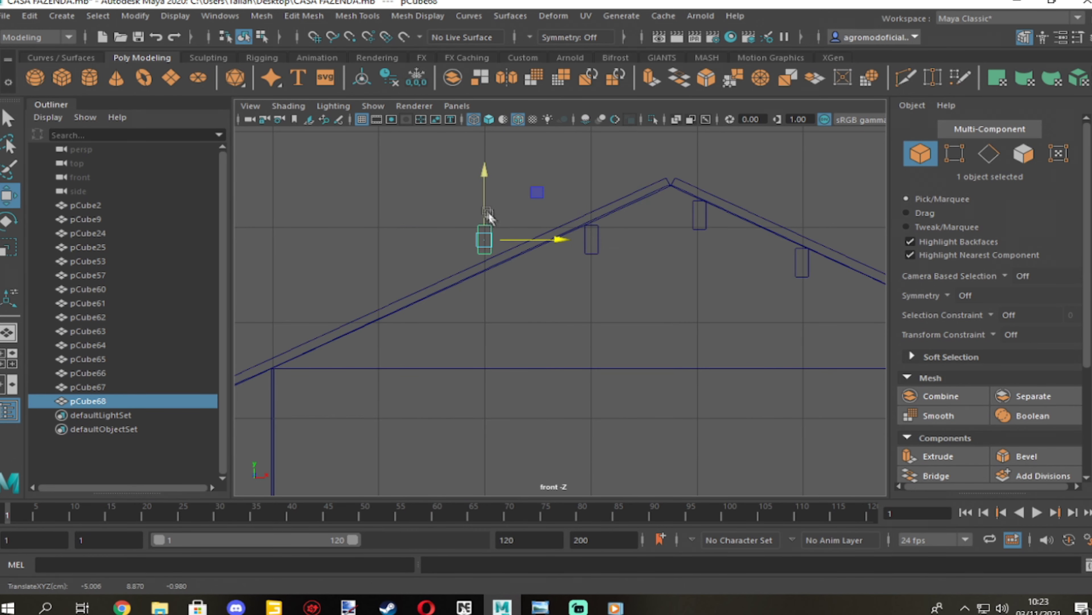
{"action": "left_click_drag", "start_coordinate": [516, 288], "coordinate": [413, 283]}
{"action": "key", "text": "ctrl+d"}
{"action": "left_click_drag", "start_coordinate": [430, 335], "coordinate": [334, 340]}
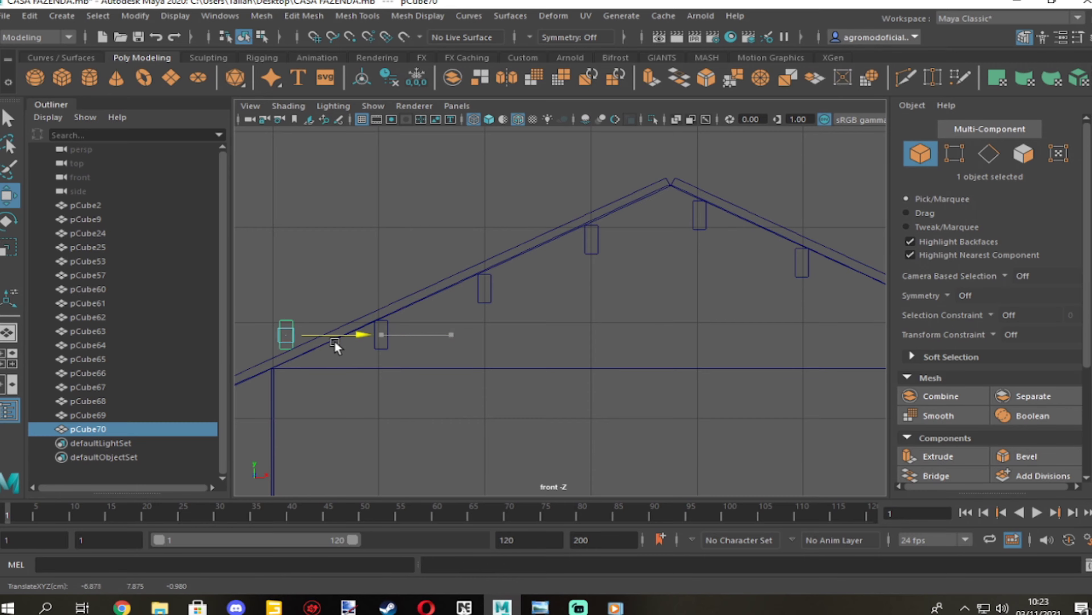
{"action": "scroll", "coordinate": [430, 333], "scroll_direction": "down", "scroll_amount": 5}
Duplicate rafters down the other roof slope, ending near the eave.
{"action": "key", "text": "space"}
{"action": "key", "text": "space"}
{"action": "scroll", "coordinate": [538, 289], "scroll_direction": "up", "scroll_amount": 5}
{"action": "scroll", "coordinate": [538, 289], "scroll_direction": "up", "scroll_amount": 2}
{"action": "key", "text": "ctrl+d"}
{"action": "left_click_drag", "start_coordinate": [671, 231], "coordinate": [641, 243]}
{"action": "key", "text": "ctrl+d"}
{"action": "left_click_drag", "start_coordinate": [543, 208], "coordinate": [597, 279]}
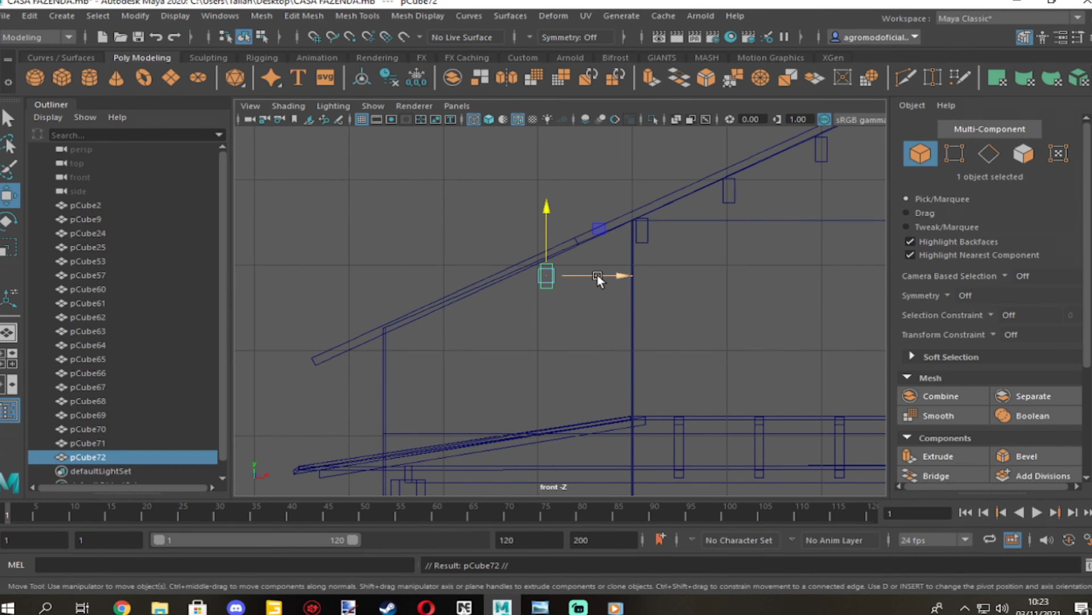
{"action": "mouse_move", "coordinate": [473, 284]}
{"action": "left_mouse_down"}
{"action": "mouse_move", "coordinate": [465, 269]}
{"action": "mouse_move", "coordinate": [441, 327]}
{"action": "left_mouse_up"}
{"action": "key", "text": "ctrl+d"}
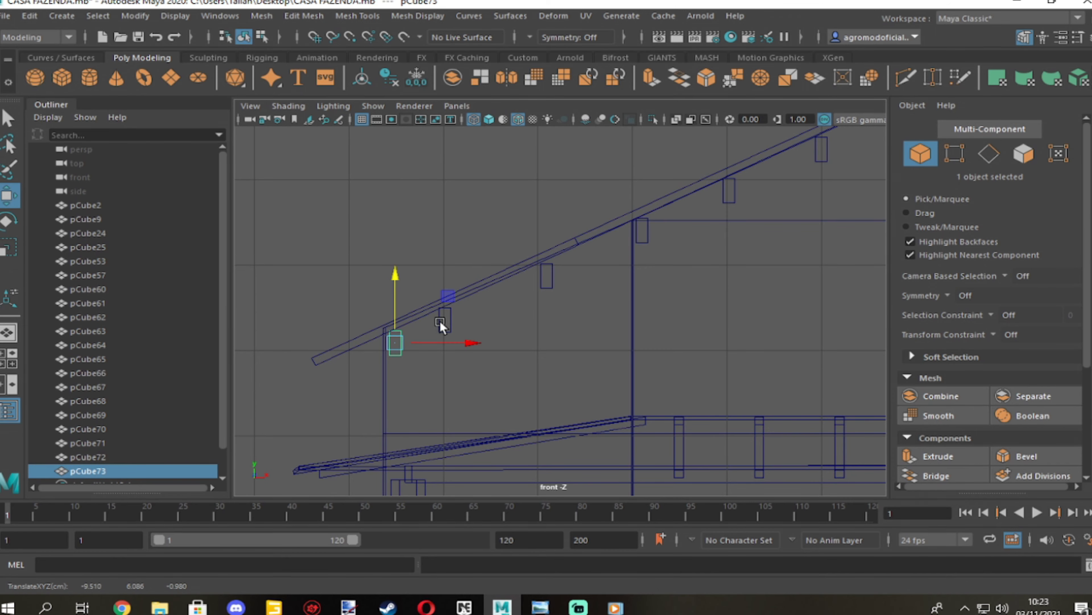
Extend the end vertices of two rafters outward in perspective view.
{"action": "key", "text": "space"}
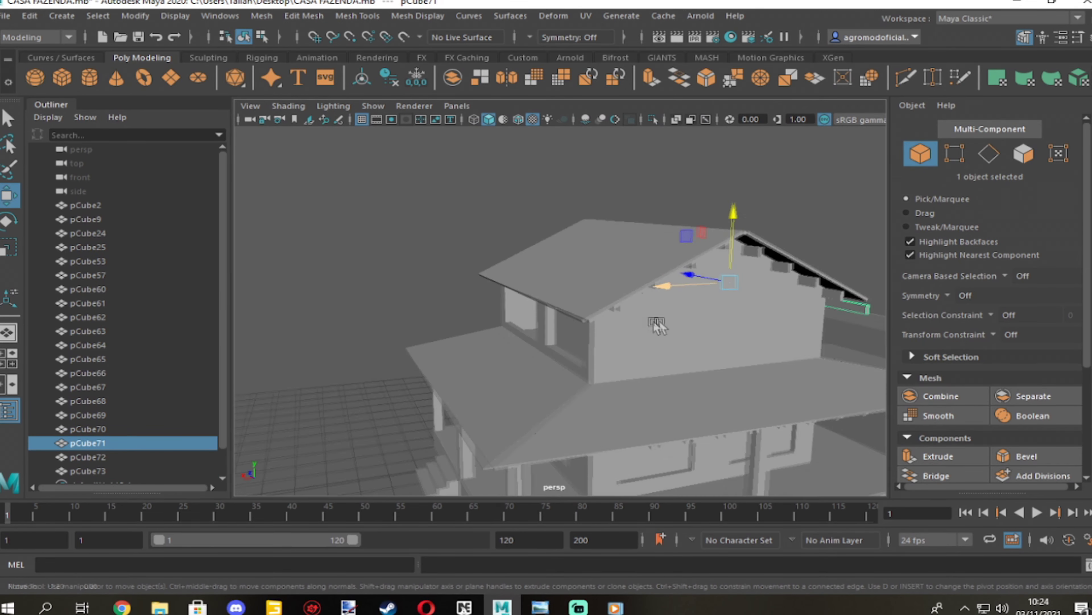
{"action": "left_click_drag", "start_coordinate": [589, 328], "coordinate": [516, 302], "text": "alt"}
{"action": "left_click", "coordinate": [469, 355], "text": "shift"}
{"action": "left_click", "coordinate": [366, 342], "text": "shift"}
{"action": "left_click", "coordinate": [950, 160]}
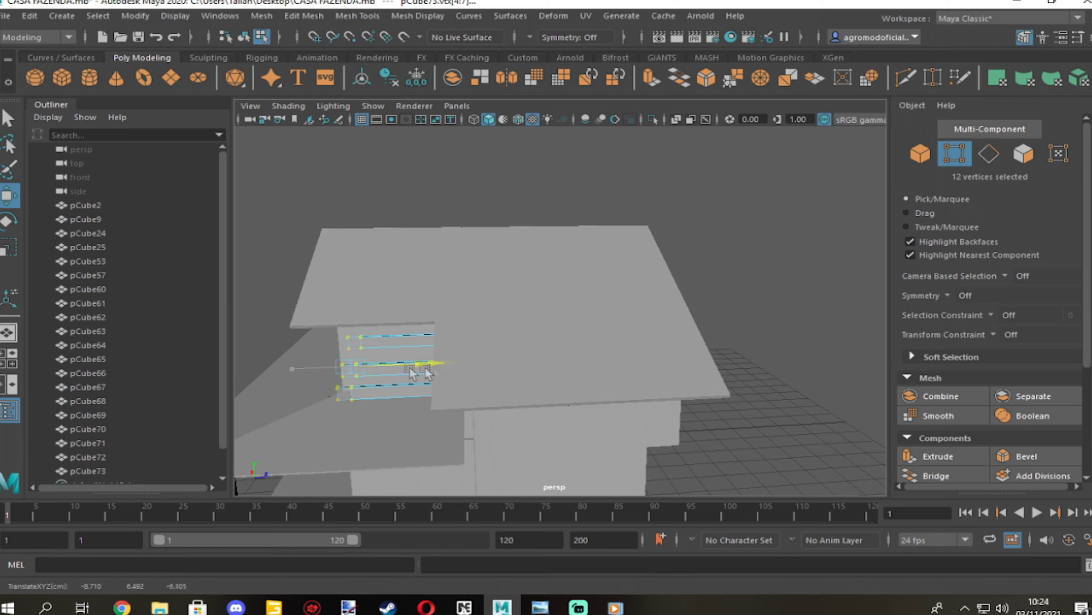
{"action": "left_click_drag", "start_coordinate": [413, 318], "coordinate": [448, 409]}
{"action": "left_click_drag", "start_coordinate": [448, 408], "coordinate": [504, 329], "text": "alt"}
{"action": "left_click", "coordinate": [920, 153]}
Select all the rafter blocks and combine them into one object, pCube74.
{"action": "left_click_drag", "start_coordinate": [559, 302], "coordinate": [354, 342], "text": "alt"}
{"action": "left_click", "coordinate": [89, 359]}
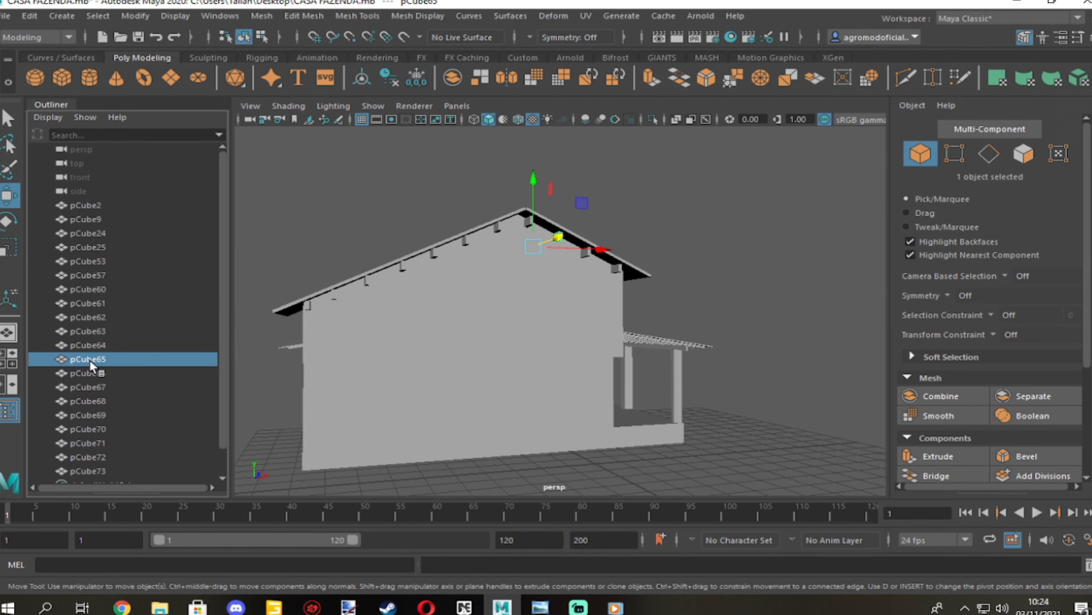
{"action": "left_click", "coordinate": [88, 470], "text": "shift"}
{"action": "left_click", "coordinate": [29, 16]}
{"action": "left_click", "coordinate": [19, 161]}
{"action": "mouse_move", "coordinate": [473, 302]}
{"action": "left_mouse_down", "text": "alt"}
{"action": "mouse_move", "coordinate": [681, 286]}
{"action": "mouse_move", "coordinate": [458, 386]}
{"action": "mouse_move", "coordinate": [559, 398]}
{"action": "mouse_move", "coordinate": [409, 327]}
{"action": "left_mouse_up", "text": "alt"}
{"action": "right_click_drag", "start_coordinate": [409, 327], "coordinate": [490, 381], "text": "shift"}
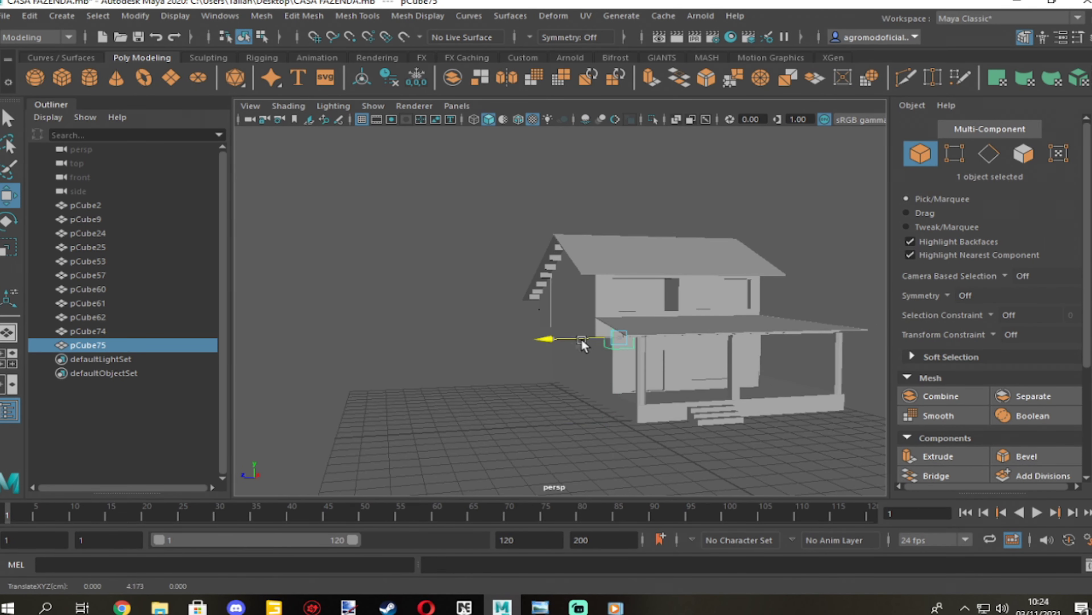
Push the cube against the side wall and scale it into a long beam.
{"action": "mouse_move", "coordinate": [532, 340]}
{"action": "left_mouse_down", "text": "alt"}
{"action": "mouse_move", "coordinate": [668, 302]}
{"action": "mouse_move", "coordinate": [532, 356]}
{"action": "mouse_move", "coordinate": [504, 393]}
{"action": "mouse_move", "coordinate": [585, 313]}
{"action": "left_mouse_up", "text": "alt"}
{"action": "key", "text": "w"}
{"action": "mouse_move", "coordinate": [551, 350]}
{"action": "left_mouse_down"}
{"action": "mouse_move", "coordinate": [533, 351]}
{"action": "mouse_move", "coordinate": [568, 313]}
{"action": "mouse_move", "coordinate": [530, 310]}
{"action": "left_mouse_up"}
{"action": "key", "text": "r"}
{"action": "mouse_move", "coordinate": [555, 256]}
{"action": "left_mouse_down", "text": "alt"}
{"action": "mouse_move", "coordinate": [726, 297]}
{"action": "mouse_move", "coordinate": [838, 224]}
{"action": "left_mouse_up", "text": "alt"}
{"action": "mouse_move", "coordinate": [522, 342]}
{"action": "left_mouse_down", "text": "alt"}
{"action": "mouse_move", "coordinate": [383, 349]}
{"action": "mouse_move", "coordinate": [277, 319]}
{"action": "left_mouse_up", "text": "alt"}
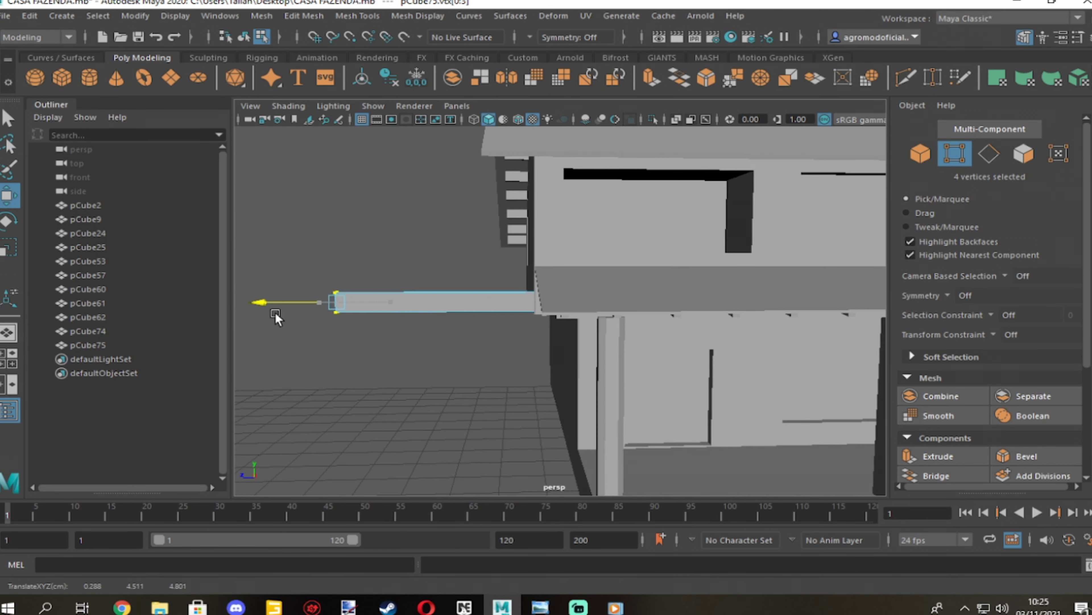
Tilt the beam's outer end downward away from the wall.
{"action": "key", "text": "w"}
{"action": "left_click_drag", "start_coordinate": [345, 275], "coordinate": [523, 286], "text": "alt"}
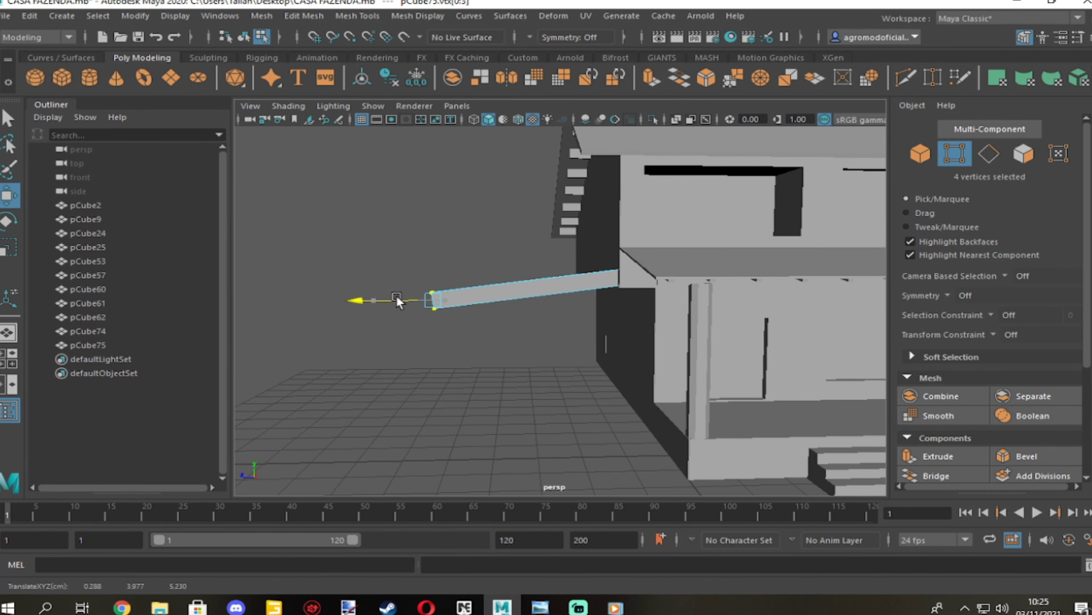
{"action": "left_click_drag", "start_coordinate": [398, 301], "coordinate": [735, 213], "text": "alt"}
{"action": "key", "text": "r"}
{"action": "left_click", "coordinate": [1024, 154]}
{"action": "mouse_move", "coordinate": [608, 224]}
{"action": "left_mouse_down", "text": "alt"}
{"action": "mouse_move", "coordinate": [506, 251]}
{"action": "mouse_move", "coordinate": [623, 237]}
{"action": "mouse_move", "coordinate": [676, 244]}
{"action": "mouse_move", "coordinate": [500, 305]}
{"action": "mouse_move", "coordinate": [602, 301]}
{"action": "left_mouse_up", "text": "alt"}
{"action": "key", "text": "w"}
Repeat the beam into a row of eight, combine them into pCube83, and add a new cube.
{"action": "key", "text": "shift+d"}
{"action": "key", "text": "shift+d"}
{"action": "key", "text": "shift+d"}
{"action": "key", "text": "shift+d"}
{"action": "key", "text": "shift+d"}
{"action": "left_click", "coordinate": [940, 396]}
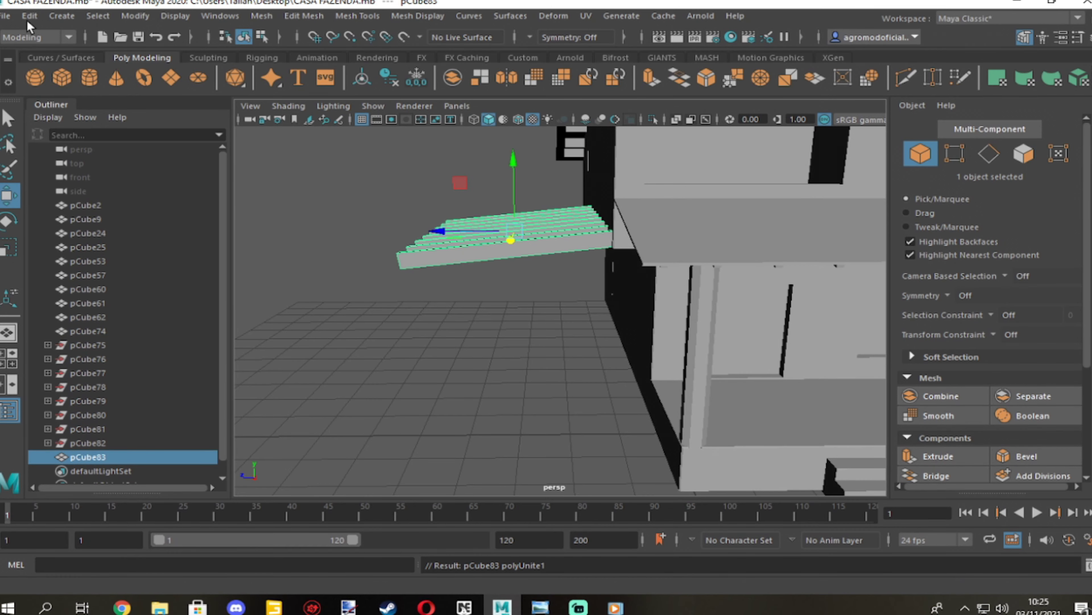
{"action": "left_click_drag", "start_coordinate": [516, 258], "coordinate": [818, 234], "text": "alt"}
{"action": "mouse_move", "coordinate": [402, 307]}
{"action": "left_mouse_down", "text": "alt"}
{"action": "mouse_move", "coordinate": [431, 346]}
{"action": "mouse_move", "coordinate": [614, 351]}
{"action": "left_mouse_up", "text": "alt"}
{"action": "key", "text": "ctrl+shift+c"}
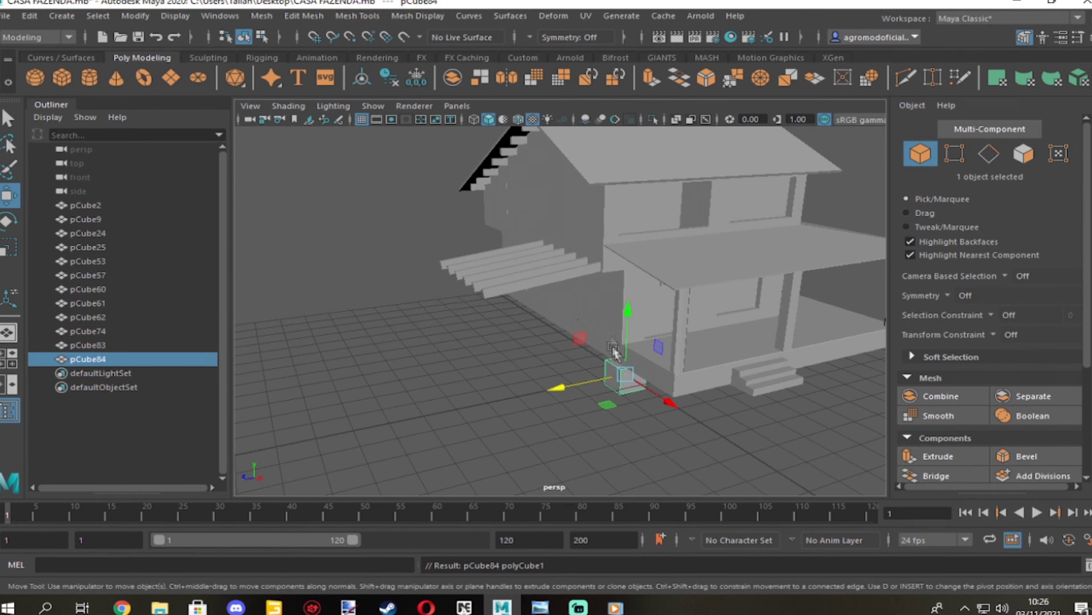
Duplicate the new cube and stretch it into a long pergola cross beam.
{"action": "key", "text": "ctrl+d"}
{"action": "mouse_move", "coordinate": [481, 254]}
{"action": "left_mouse_down", "text": "alt"}
{"action": "mouse_move", "coordinate": [520, 287]}
{"action": "mouse_move", "coordinate": [658, 307]}
{"action": "left_mouse_up", "text": "alt"}
{"action": "mouse_move", "coordinate": [561, 306]}
{"action": "left_mouse_down", "text": "alt"}
{"action": "mouse_move", "coordinate": [359, 268]}
{"action": "mouse_move", "coordinate": [419, 212]}
{"action": "mouse_move", "coordinate": [514, 224]}
{"action": "mouse_move", "coordinate": [418, 216]}
{"action": "left_mouse_up", "text": "alt"}
{"action": "key", "text": "w"}
Scale the floor box into a tall post, duplicate it, combine both and bevel their edges.
{"action": "left_click", "coordinate": [559, 426]}
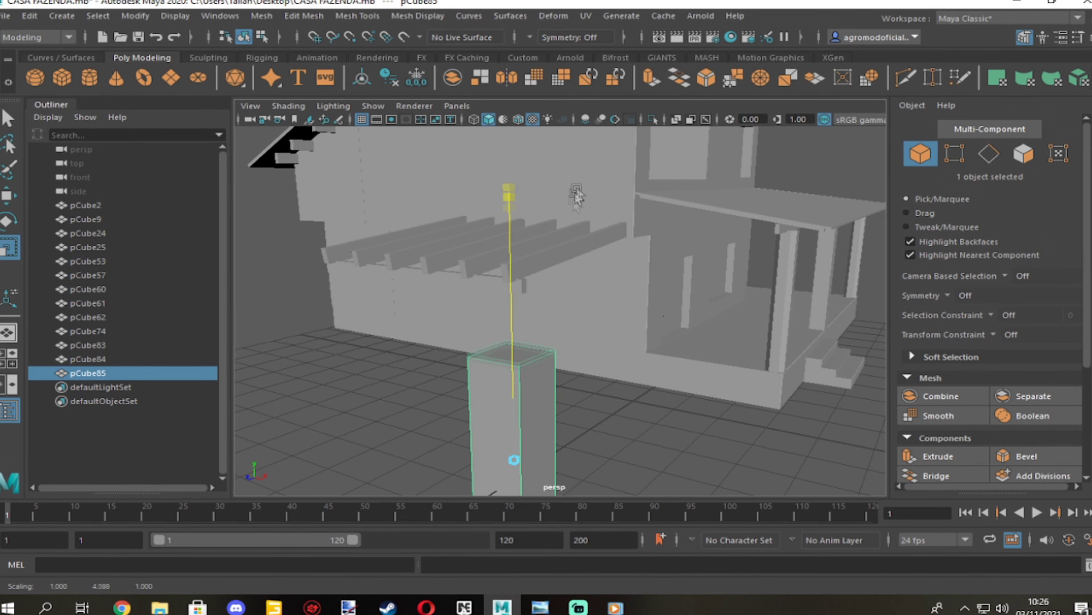
{"action": "mouse_move", "coordinate": [515, 344]}
{"action": "left_mouse_down", "text": "alt"}
{"action": "mouse_move", "coordinate": [395, 349]}
{"action": "mouse_move", "coordinate": [646, 413]}
{"action": "mouse_move", "coordinate": [407, 385]}
{"action": "mouse_move", "coordinate": [500, 378]}
{"action": "mouse_move", "coordinate": [695, 423]}
{"action": "mouse_move", "coordinate": [630, 441]}
{"action": "mouse_move", "coordinate": [436, 382]}
{"action": "mouse_move", "coordinate": [592, 408]}
{"action": "left_mouse_up", "text": "alt"}
{"action": "key", "text": "r"}
{"action": "key", "text": "ctrl+d"}
{"action": "left_click", "coordinate": [592, 388], "text": "shift"}
{"action": "left_click", "coordinate": [940, 396]}
{"action": "mouse_move", "coordinate": [482, 215]}
{"action": "left_mouse_down", "text": "alt"}
{"action": "mouse_move", "coordinate": [433, 357]}
{"action": "mouse_move", "coordinate": [559, 366]}
{"action": "left_mouse_up", "text": "alt"}
{"action": "left_click", "coordinate": [1015, 459]}
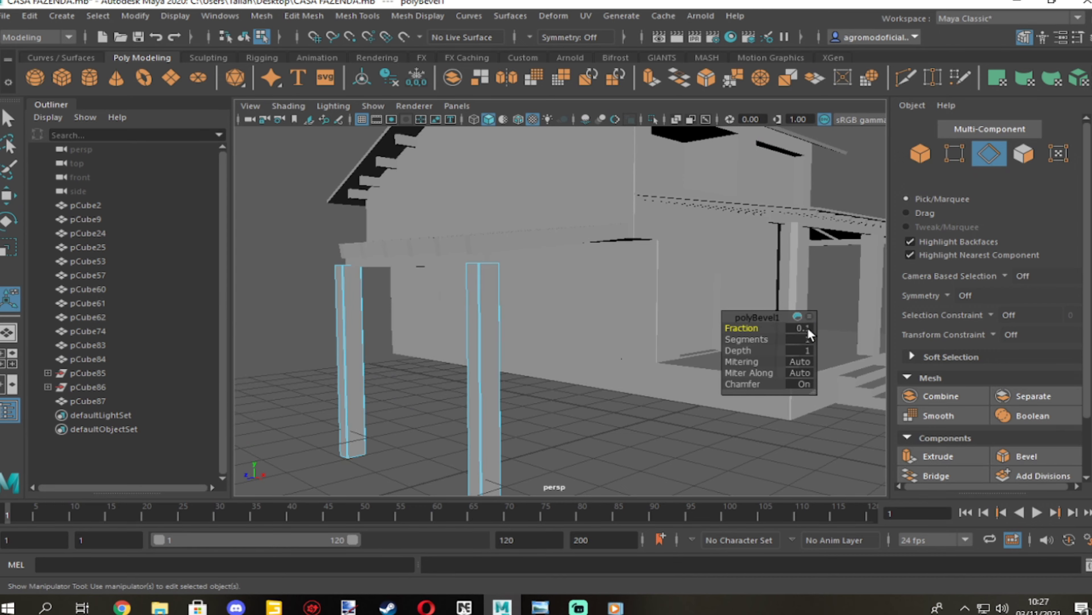
Bevel the edges of two pergola beams.
{"action": "key", "text": "F8"}
{"action": "left_click_drag", "start_coordinate": [629, 383], "coordinate": [678, 415], "text": "alt"}
{"action": "left_click", "coordinate": [737, 313]}
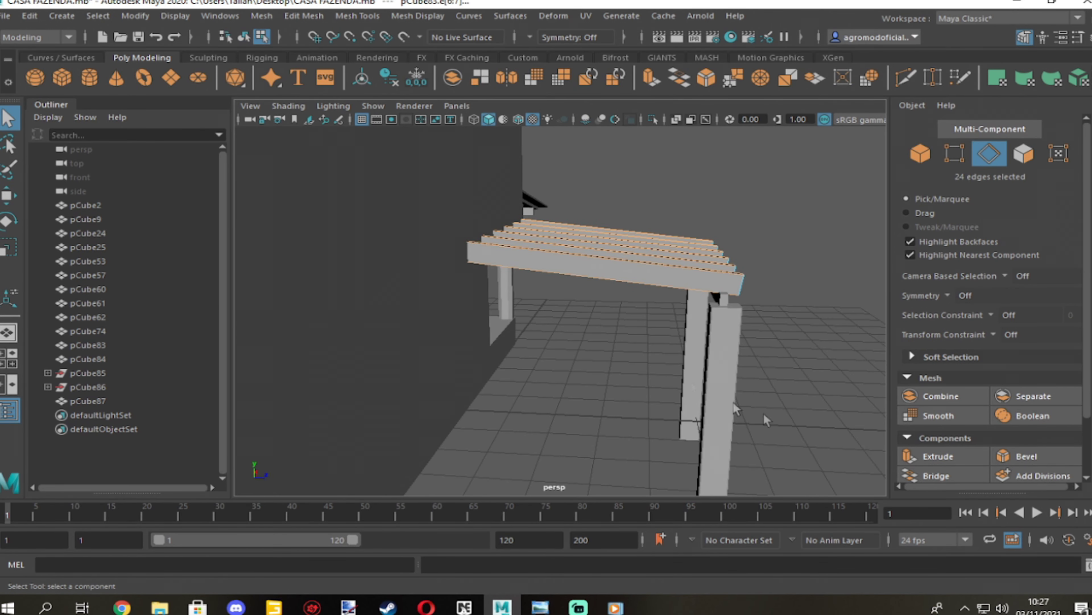
{"action": "left_click", "coordinate": [1015, 457]}
{"action": "mouse_move", "coordinate": [821, 352]}
{"action": "left_mouse_down", "text": "alt"}
{"action": "mouse_move", "coordinate": [765, 244]}
{"action": "mouse_move", "coordinate": [559, 323]}
{"action": "left_mouse_up", "text": "alt"}
{"action": "left_click", "coordinate": [766, 244]}
{"action": "left_click", "coordinate": [1020, 457]}
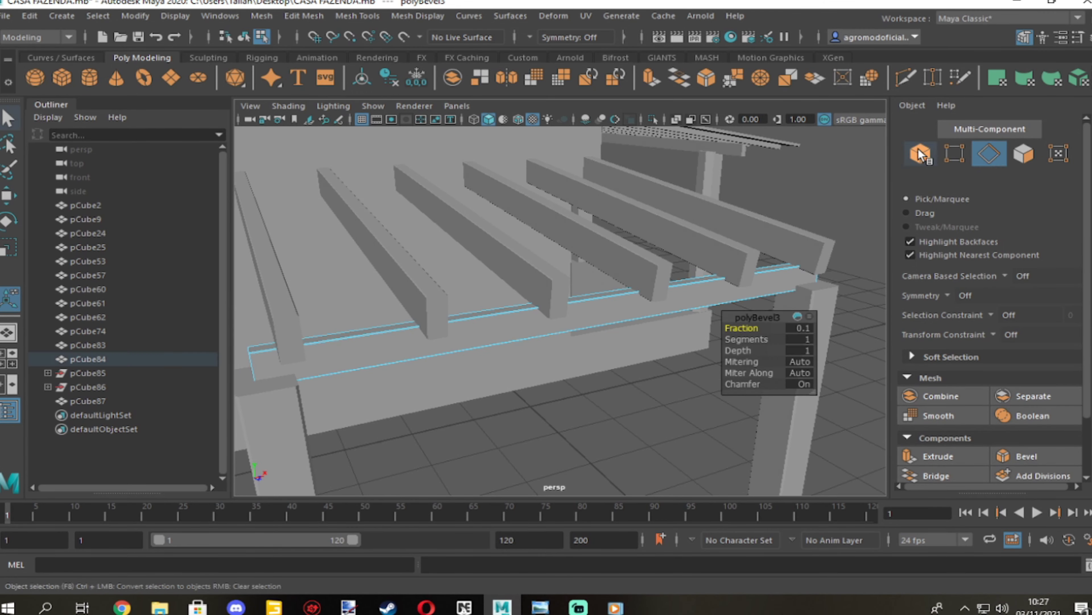
{"action": "left_click", "coordinate": [920, 155]}
{"action": "scroll", "coordinate": [559, 301], "scroll_direction": "down", "scroll_amount": 5}
Bevel the porch pillar edges with fraction 0.1.
{"action": "left_click", "coordinate": [721, 329]}
{"action": "left_click_drag", "start_coordinate": [722, 330], "coordinate": [559, 258], "text": "alt"}
{"action": "left_click_drag", "start_coordinate": [542, 184], "coordinate": [632, 212]}
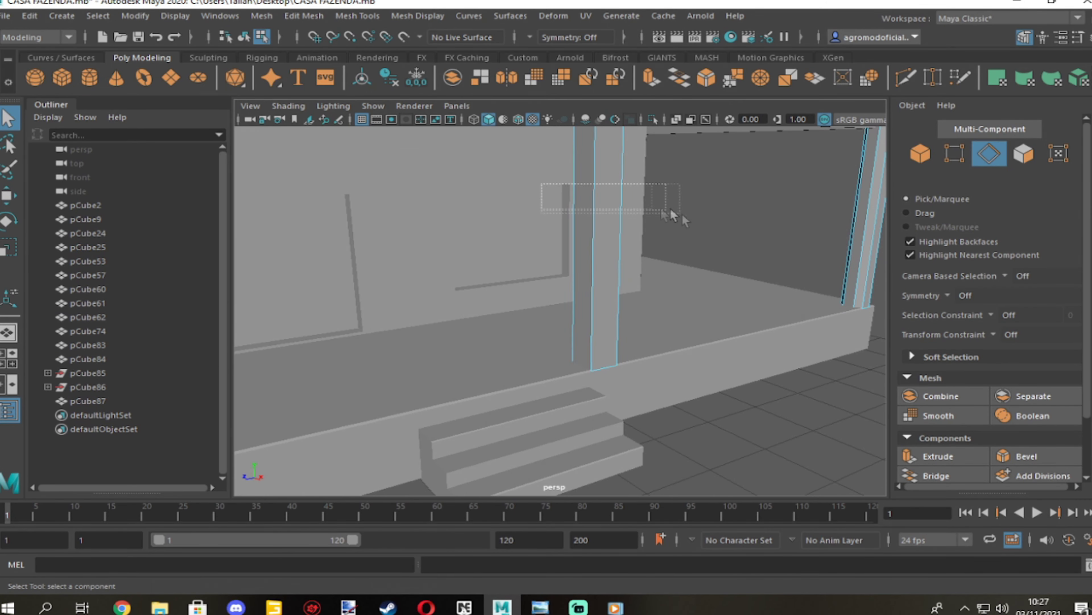
{"action": "key", "text": "ctrl+b"}
{"action": "type", "text": "0.1"}
{"action": "key", "text": "Return"}
Bevel the edge loop along porch beam pCube2 at fraction 0.25.
{"action": "left_click_drag", "start_coordinate": [705, 280], "coordinate": [622, 256], "text": "alt"}
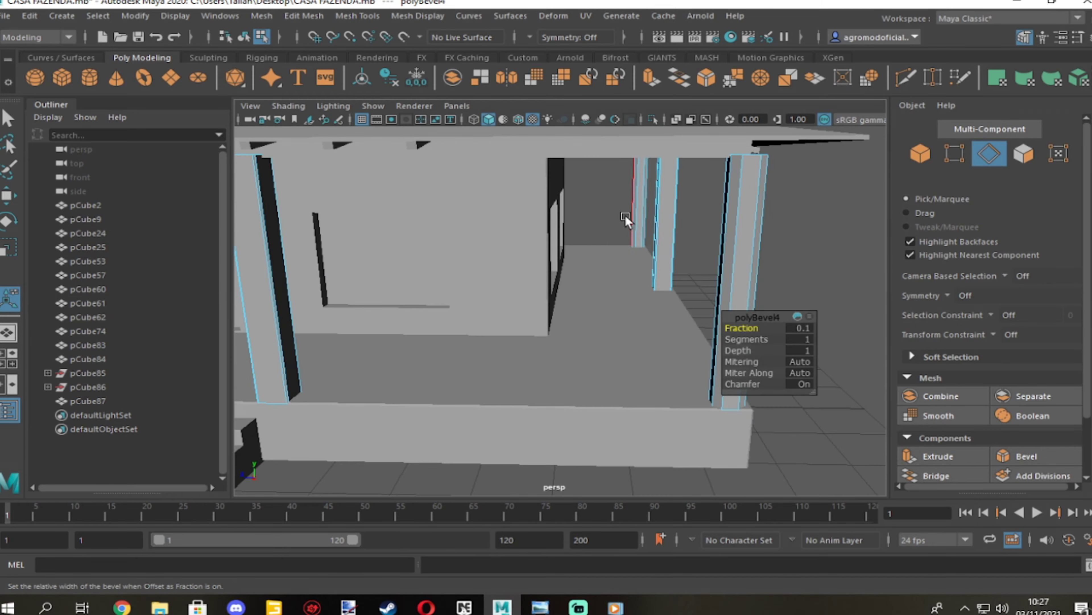
{"action": "scroll", "coordinate": [615, 383], "scroll_direction": "down", "scroll_amount": 3}
{"action": "scroll", "coordinate": [605, 366], "scroll_direction": "down", "scroll_amount": 3}
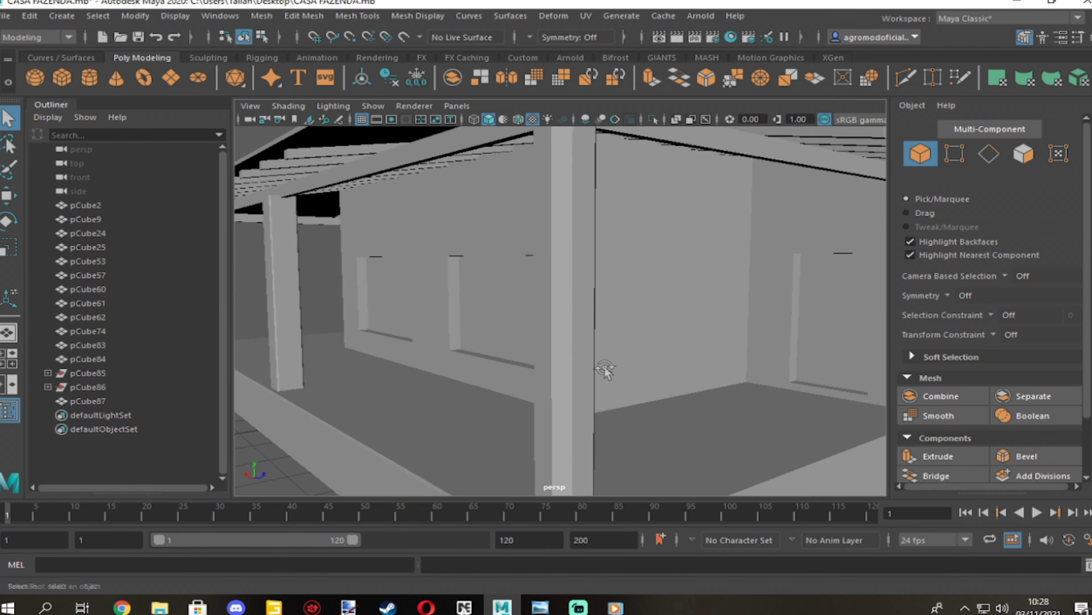
{"action": "scroll", "coordinate": [688, 383], "scroll_direction": "down", "scroll_amount": 4}
{"action": "scroll", "coordinate": [609, 338], "scroll_direction": "down", "scroll_amount": 3}
{"action": "mouse_move", "coordinate": [611, 340]}
{"action": "left_mouse_down", "text": "alt"}
{"action": "mouse_move", "coordinate": [629, 379]}
{"action": "mouse_move", "coordinate": [390, 361]}
{"action": "left_mouse_up", "text": "alt"}
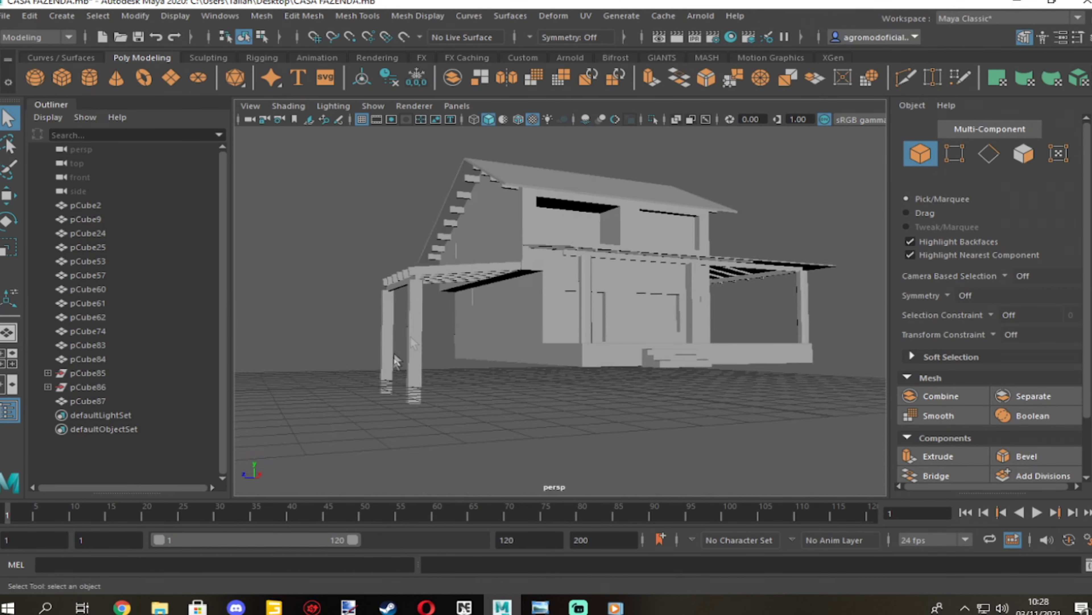
{"action": "scroll", "coordinate": [687, 300], "scroll_direction": "up", "scroll_amount": 5}
{"action": "scroll", "coordinate": [687, 300], "scroll_direction": "up", "scroll_amount": 2}
{"action": "double_click", "coordinate": [716, 280]}
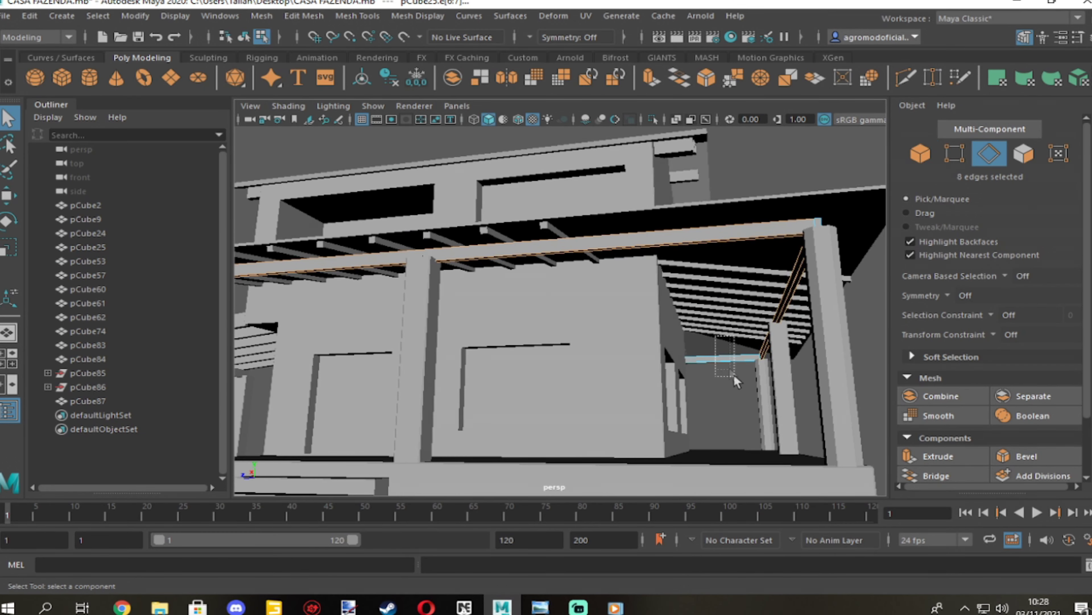
{"action": "left_click", "coordinate": [1024, 456]}
Marquee-select all the house objects together for moving.
{"action": "left_click_drag", "start_coordinate": [805, 329], "coordinate": [559, 344], "text": "alt"}
{"action": "scroll", "coordinate": [559, 344], "scroll_direction": "up", "scroll_amount": 3}
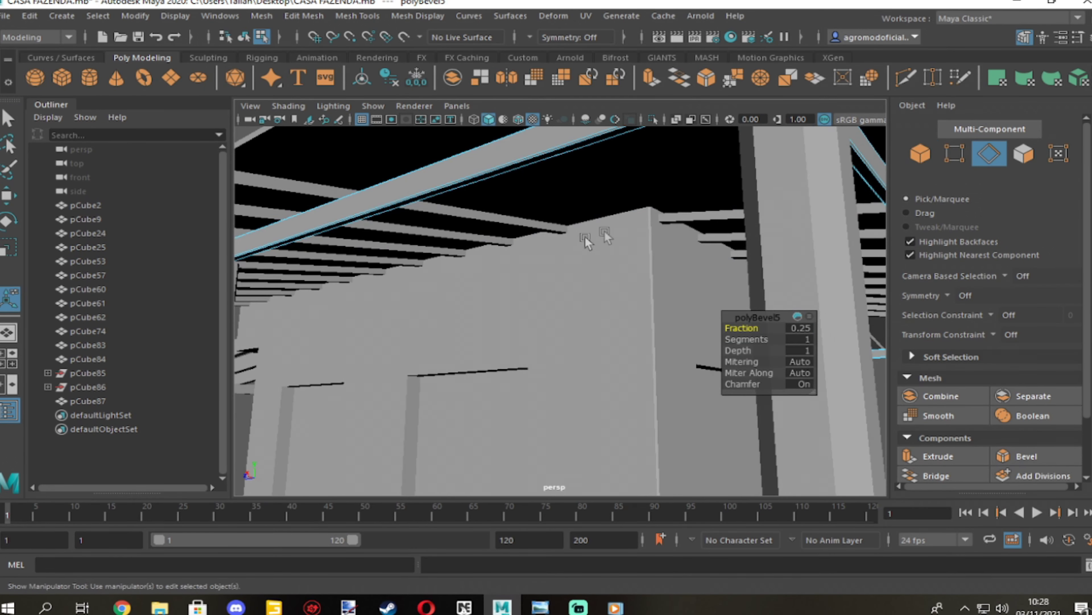
{"action": "key", "text": "F8"}
{"action": "left_click", "coordinate": [500, 384]}
{"action": "scroll", "coordinate": [378, 407], "scroll_direction": "down", "scroll_amount": 10}
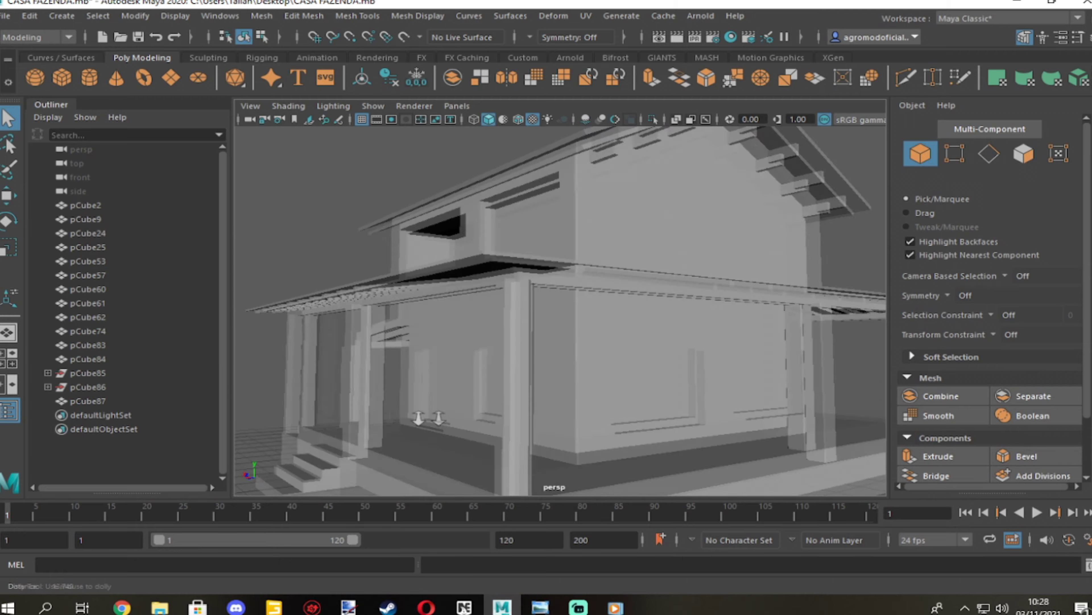
{"action": "left_click", "coordinate": [374, 439]}
{"action": "left_click_drag", "start_coordinate": [374, 439], "coordinate": [399, 297], "text": "alt"}
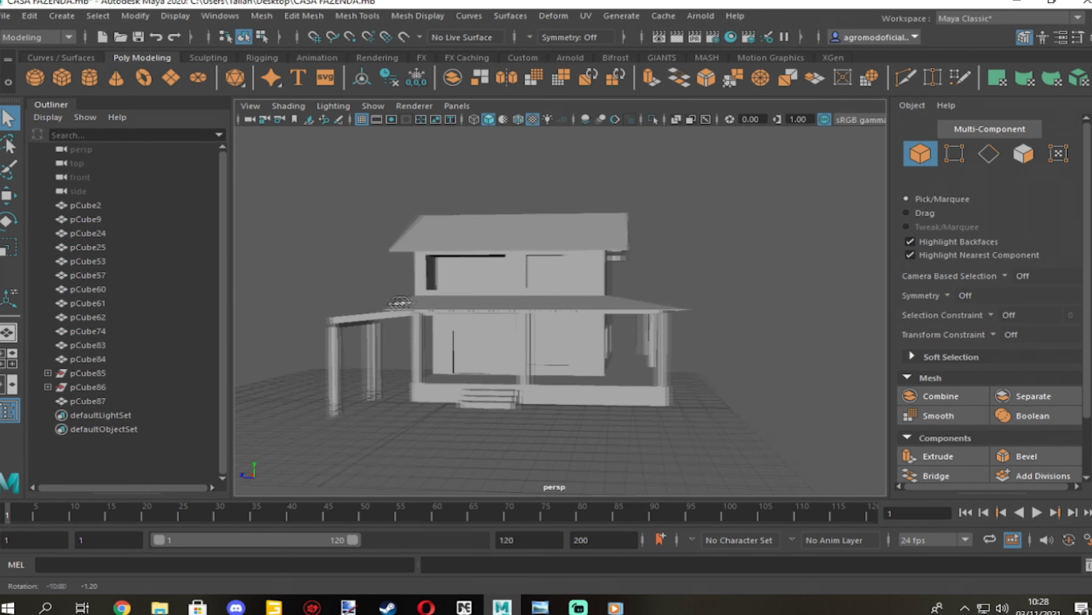
{"action": "scroll", "coordinate": [580, 400], "scroll_direction": "up", "scroll_amount": 5}
{"action": "scroll", "coordinate": [580, 400], "scroll_direction": "down", "scroll_amount": 5}
{"action": "mouse_move", "coordinate": [579, 400]}
{"action": "left_mouse_down", "text": "alt"}
{"action": "mouse_move", "coordinate": [438, 195]}
{"action": "mouse_move", "coordinate": [877, 465]}
{"action": "left_mouse_up", "text": "alt"}
{"action": "key", "text": "w"}
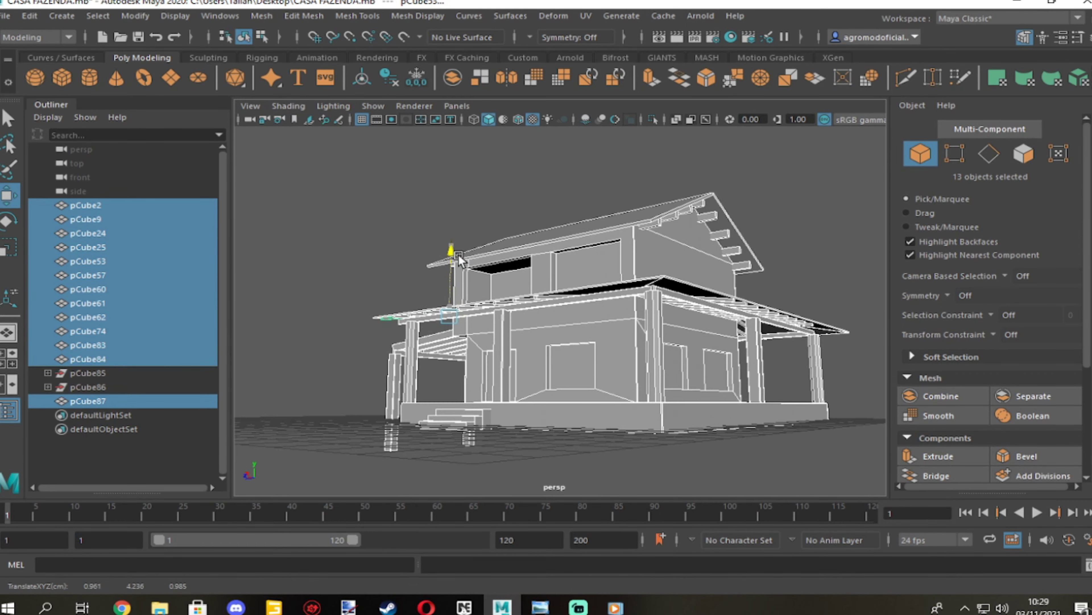